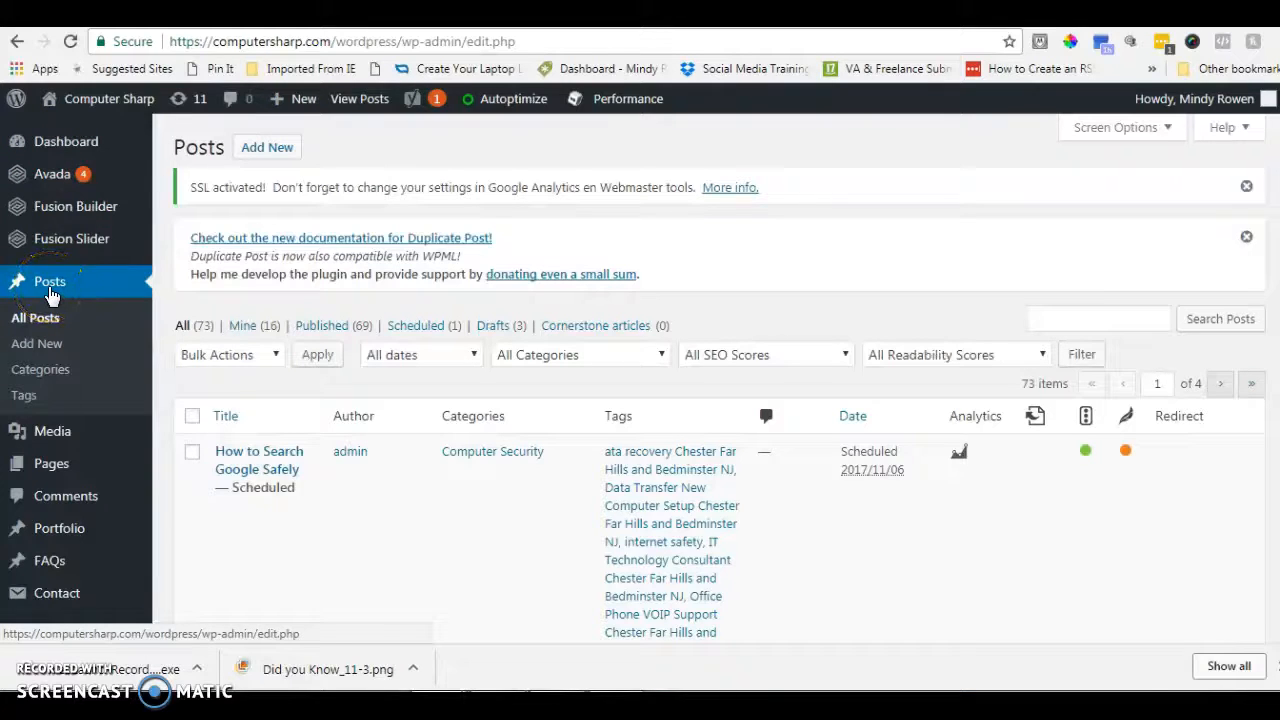
Step: Start a new post and copy the headline "How to Stop Your Business Becoming a Victim of Social Engineering" from the Word document
click(267, 152)
click(267, 152)
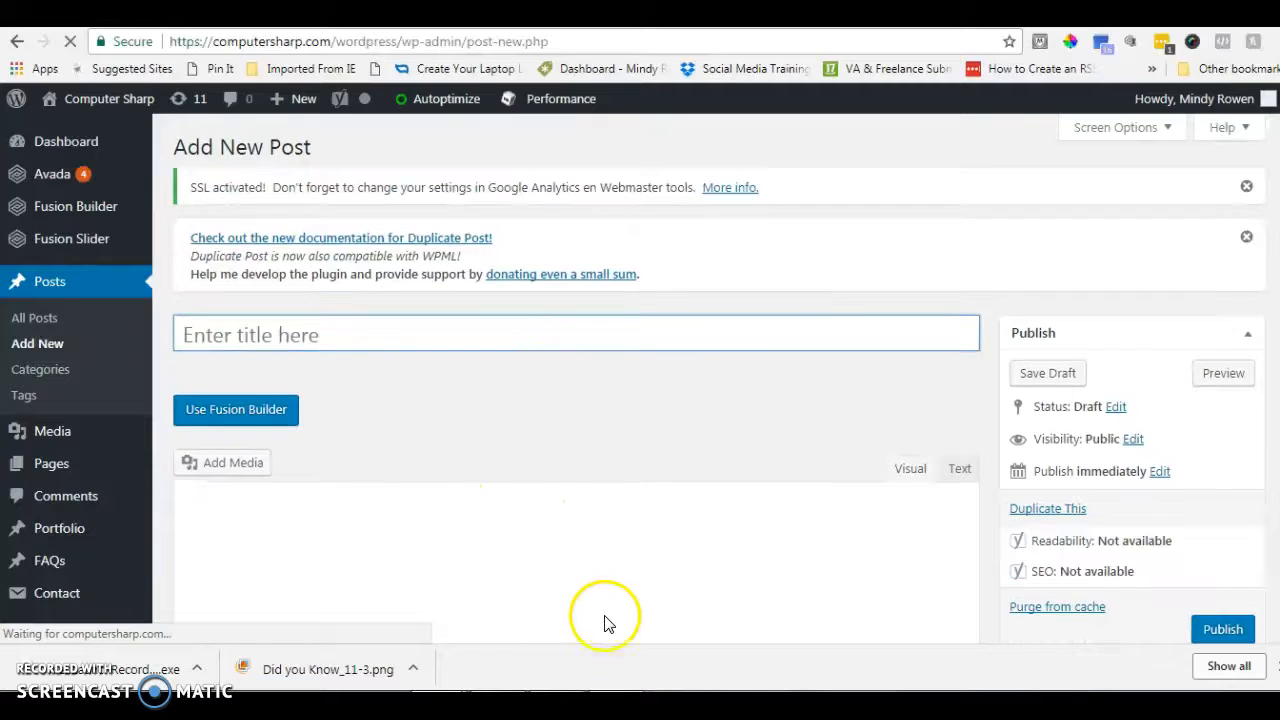
click(622, 686)
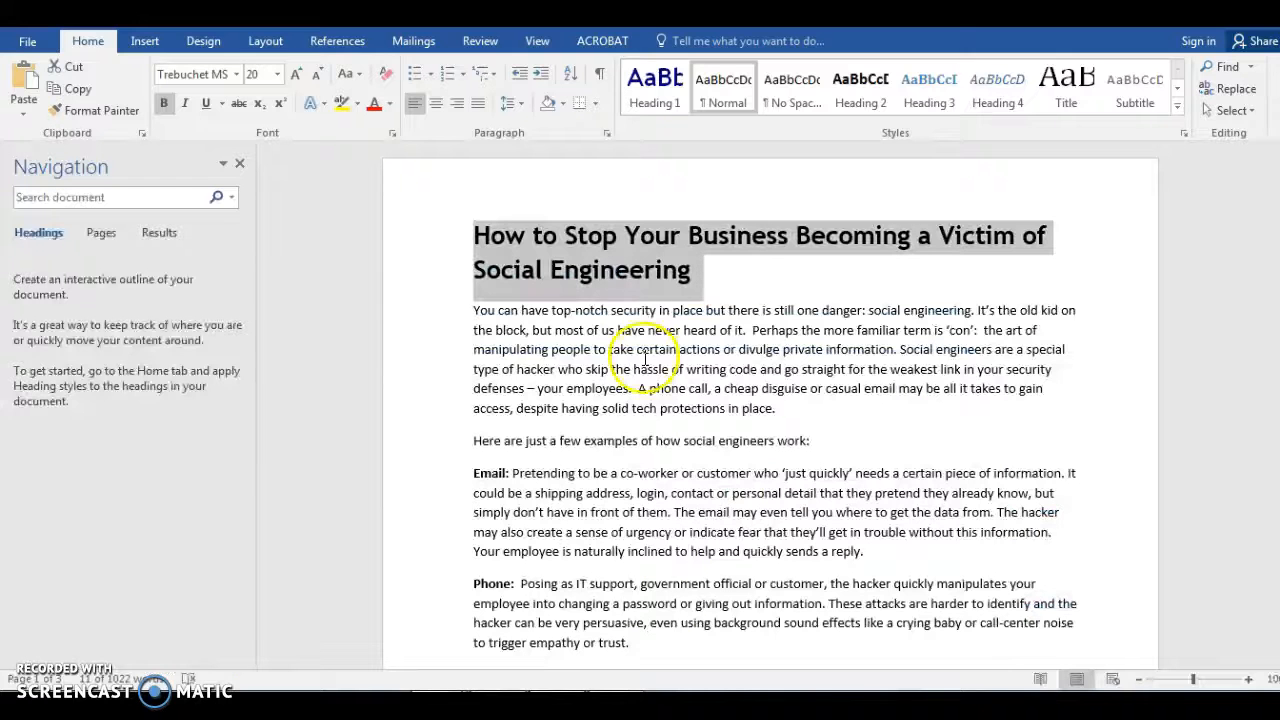
click(729, 286)
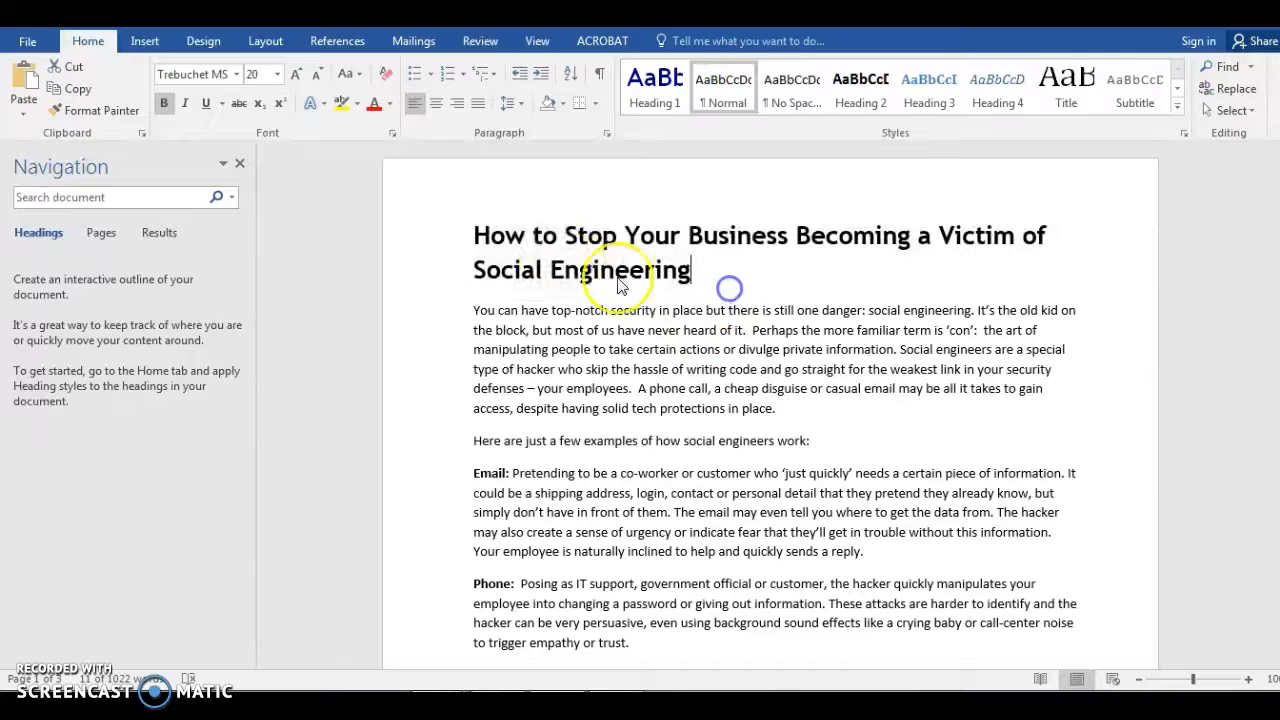
drag(468, 232, 702, 268)
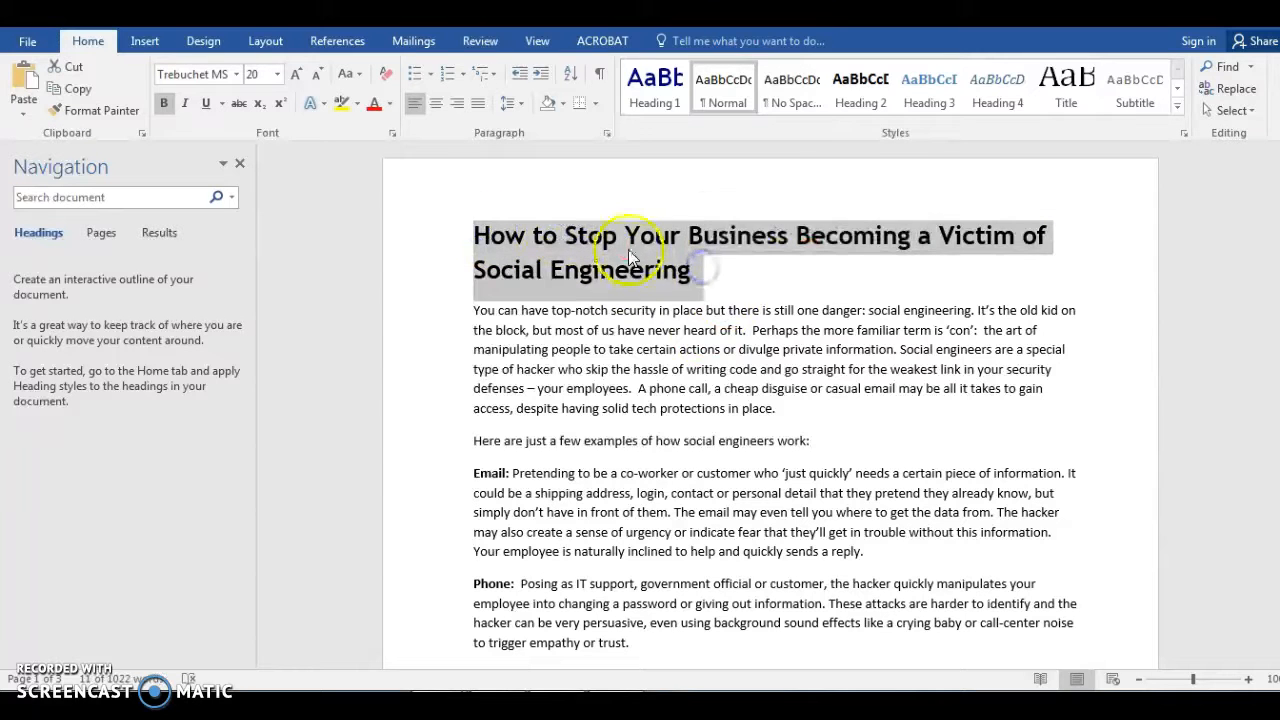
right_click(628, 249)
click(666, 286)
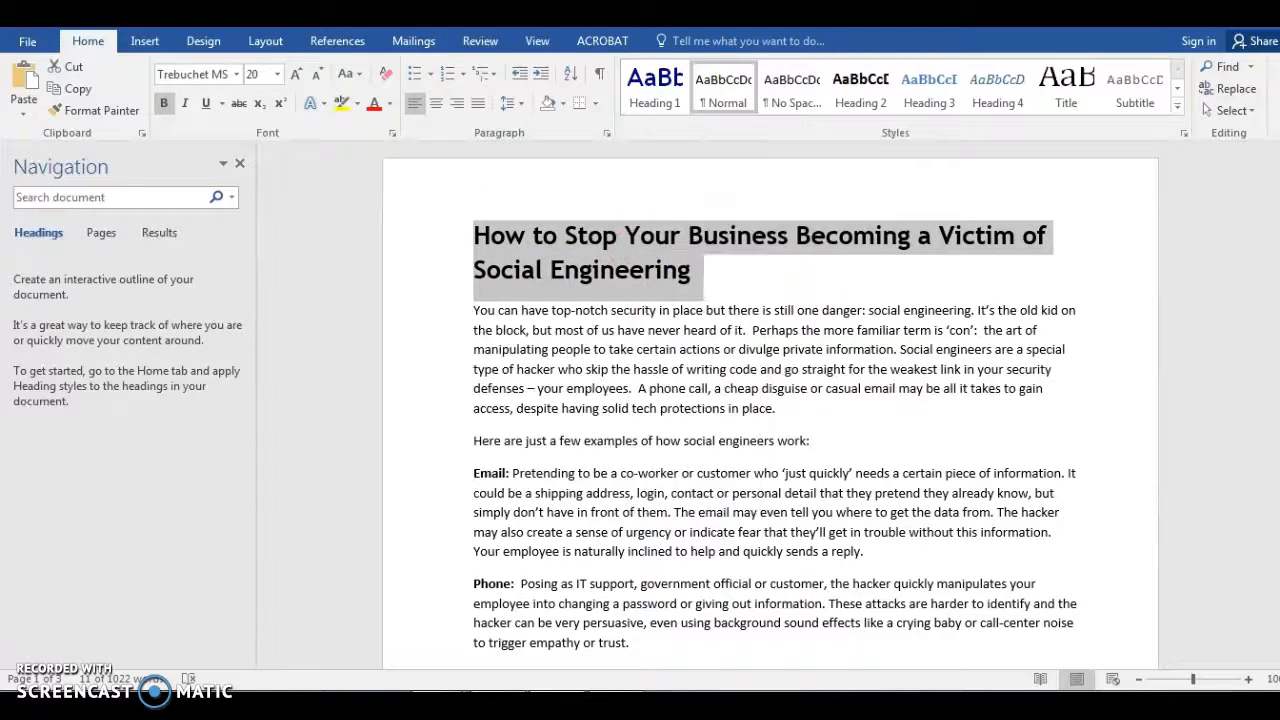
Step: Return to the new post in the browser and paste the copied headline as its title
click(400, 631)
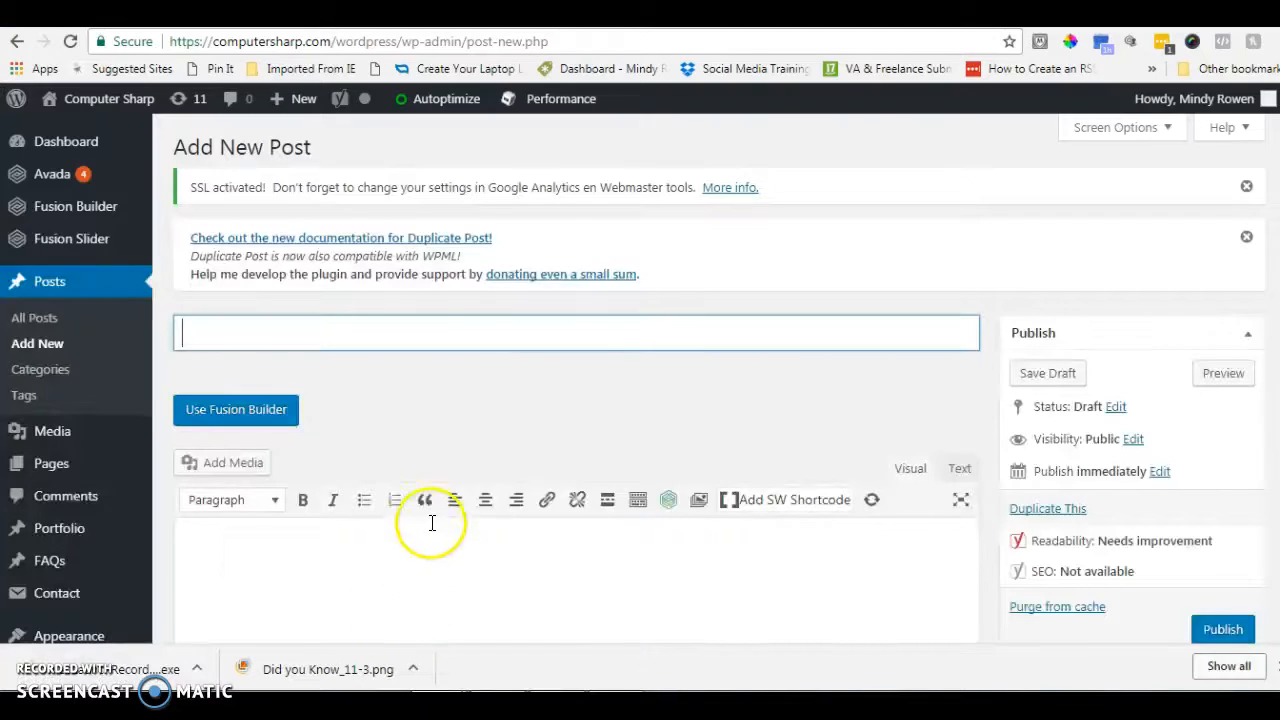
right_click(253, 334)
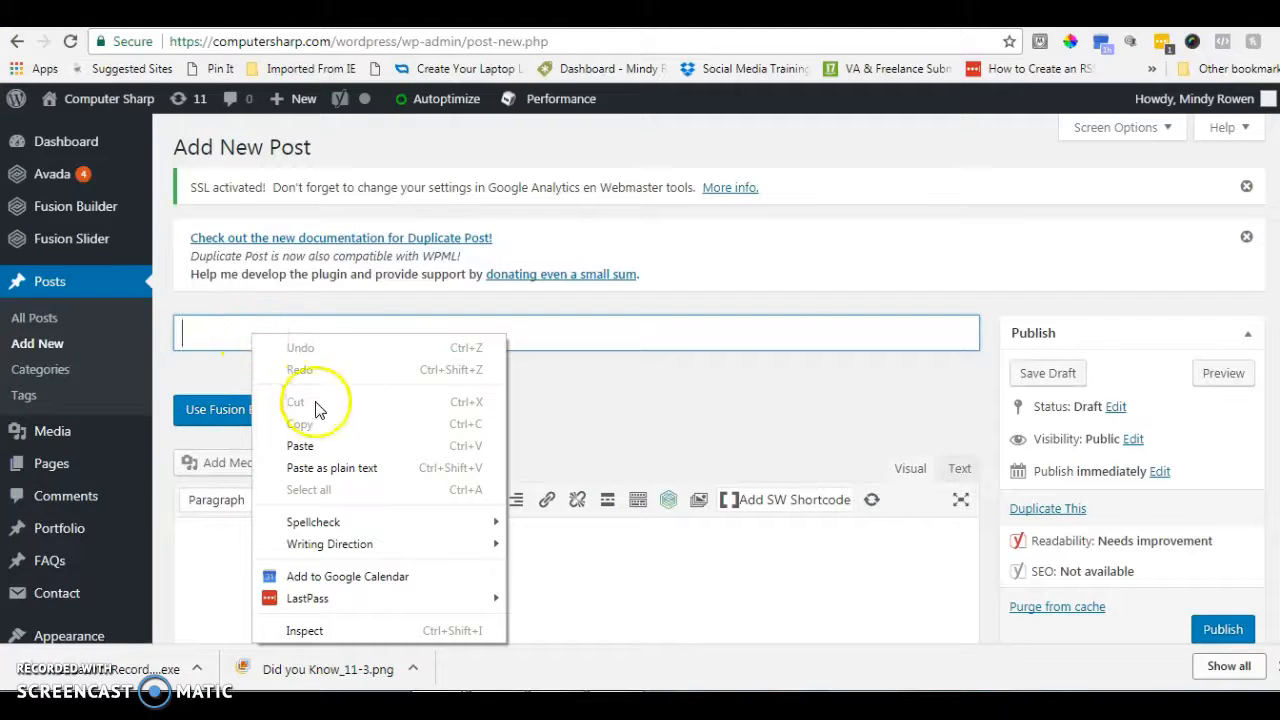
click(312, 443)
Step: Set the post's author to admin
scroll(494, 440, down, 8)
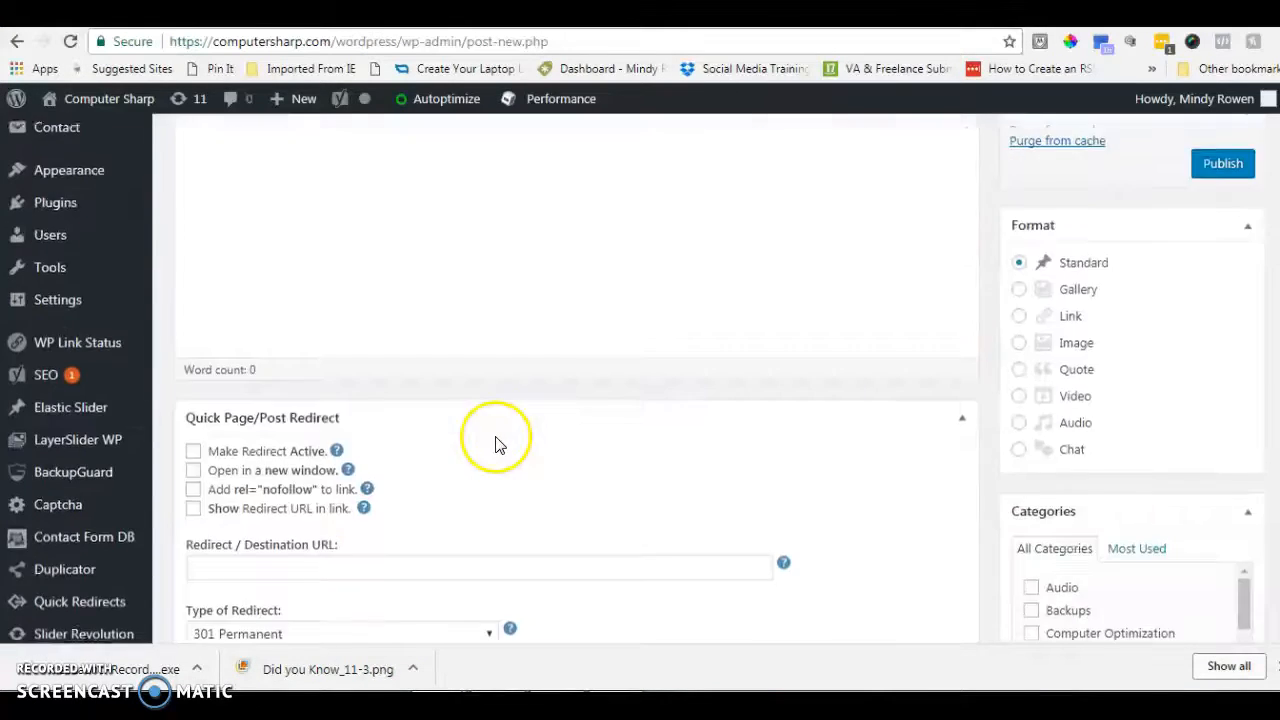
scroll(495, 436, down, 12)
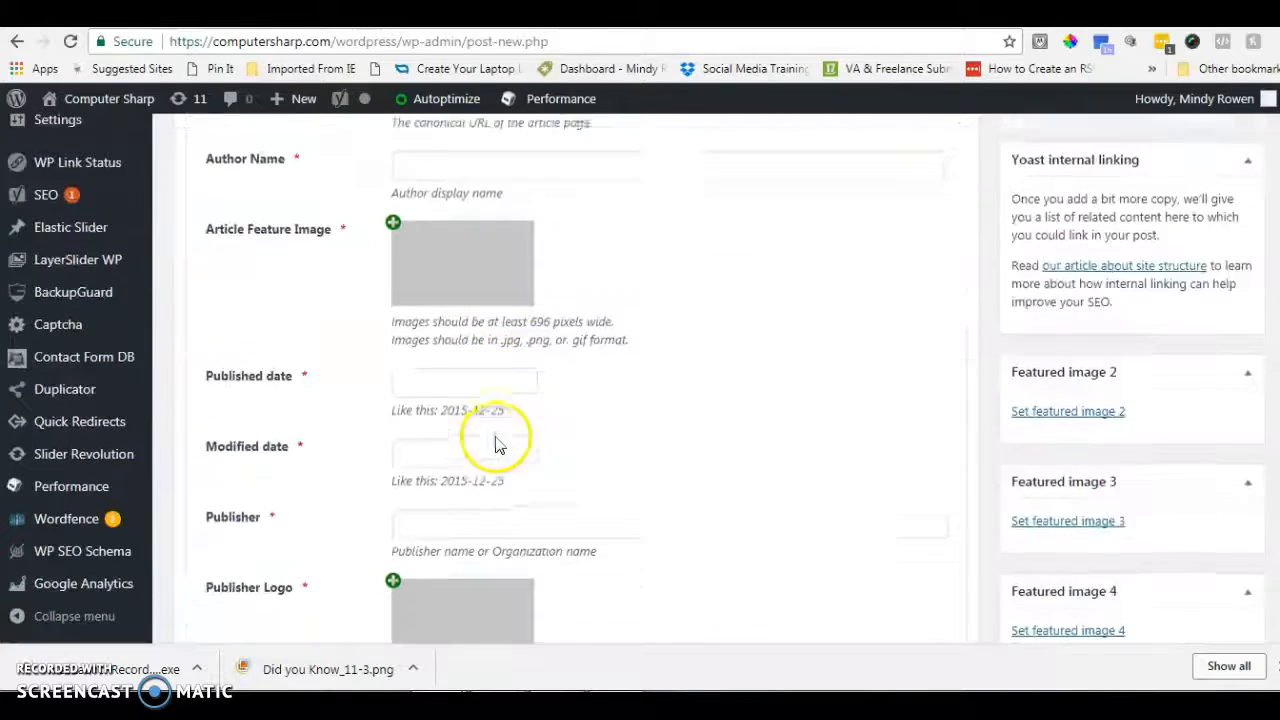
scroll(498, 444, down, 8)
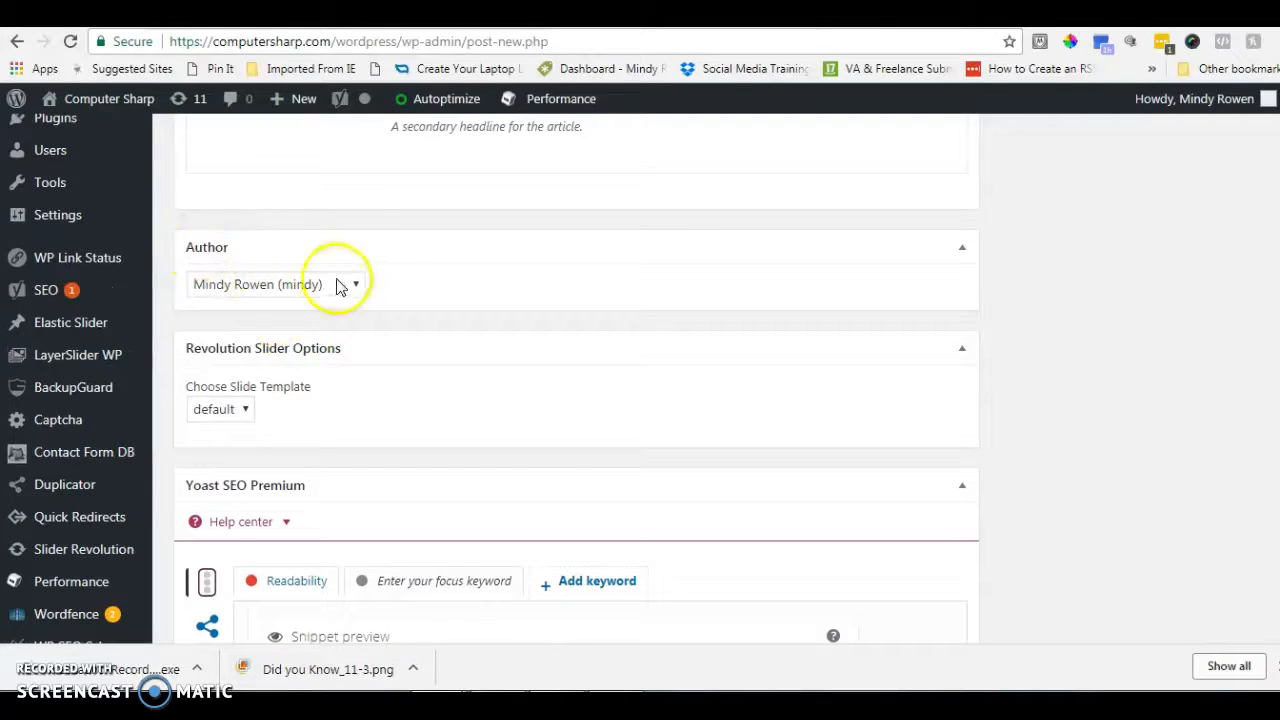
click(357, 286)
click(356, 288)
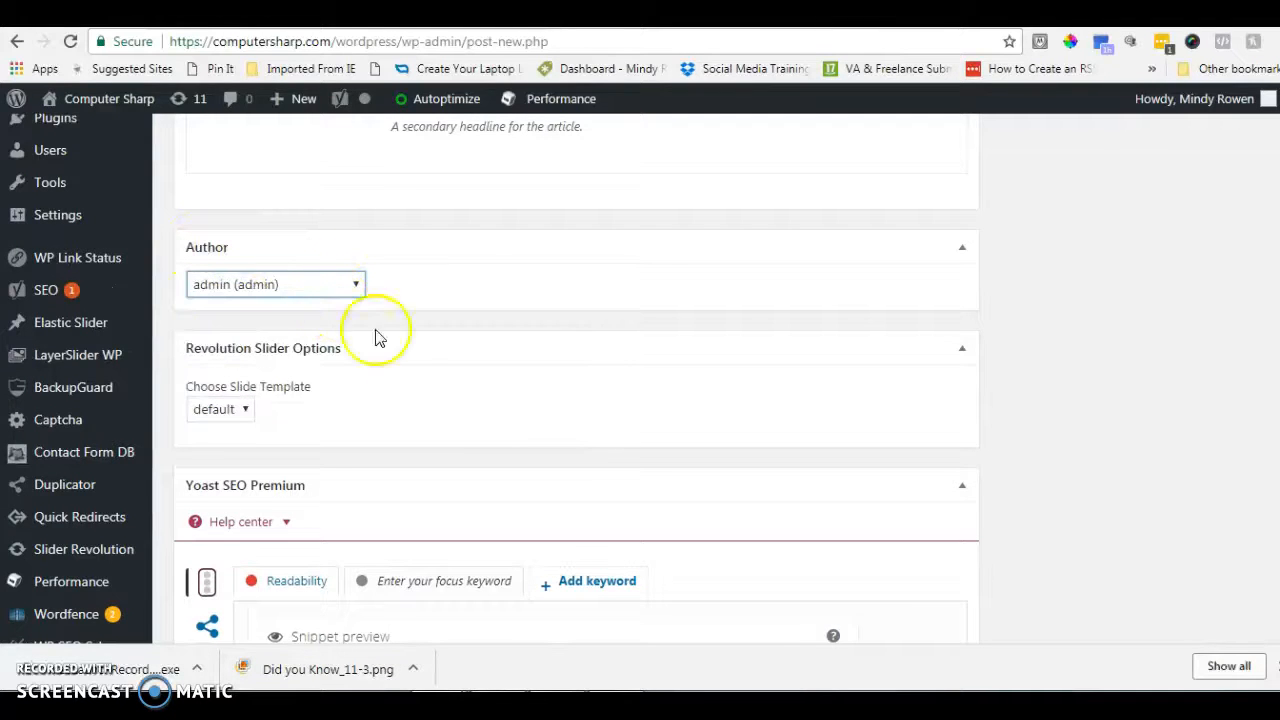
Step: Paste the headline "How to Stop Your Business Becoming a Victim of Social Engineering" as the Yoast focus keyword
scroll(486, 383, down, 2)
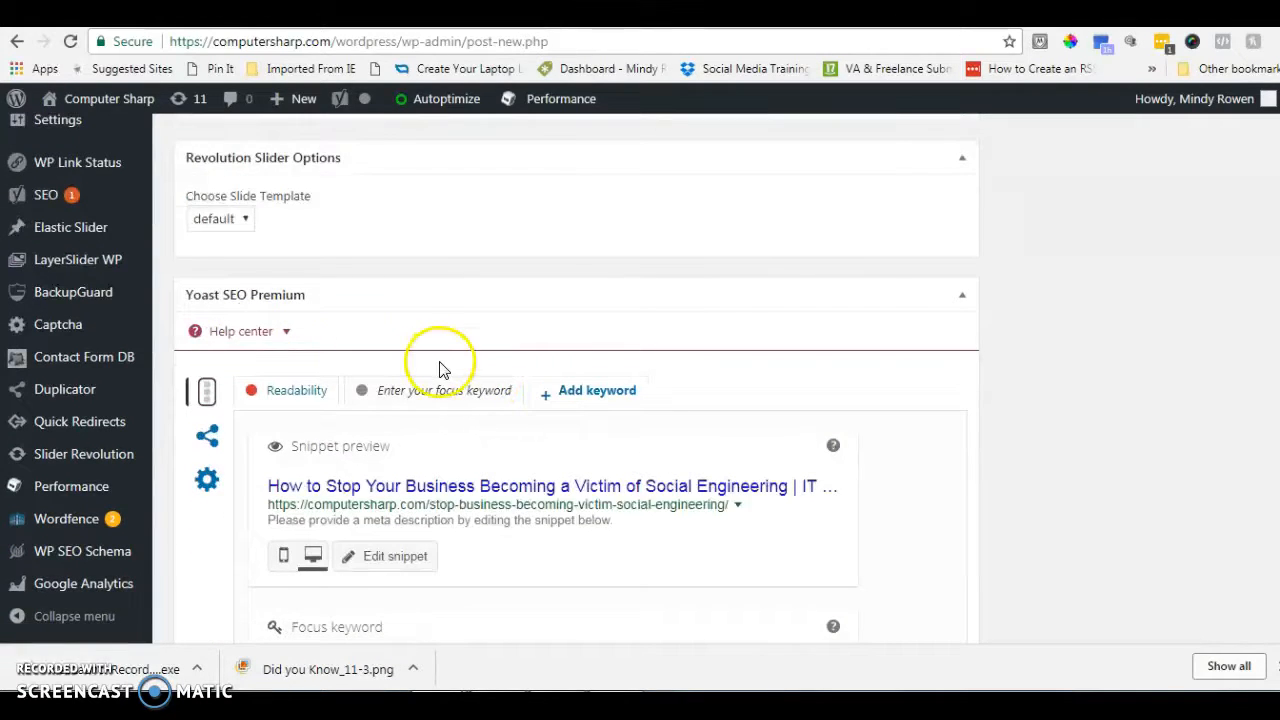
scroll(440, 370, down, 2)
click(331, 493)
right_click(333, 497)
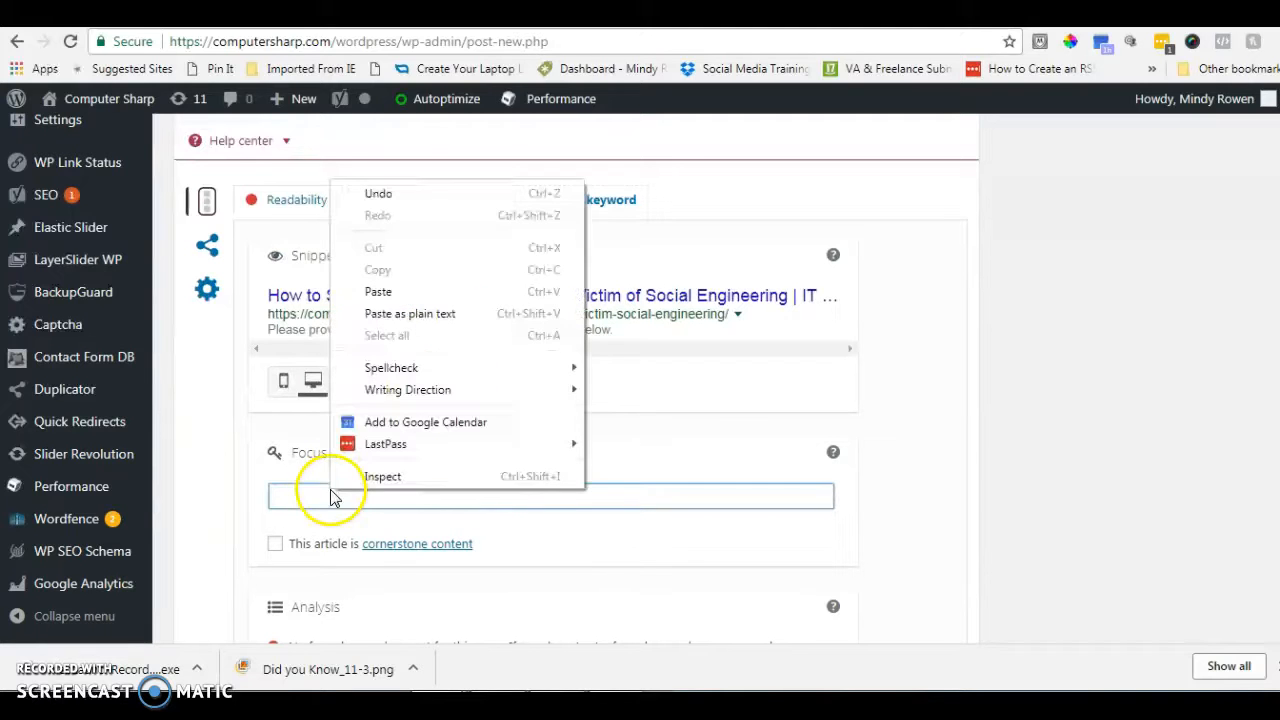
click(400, 291)
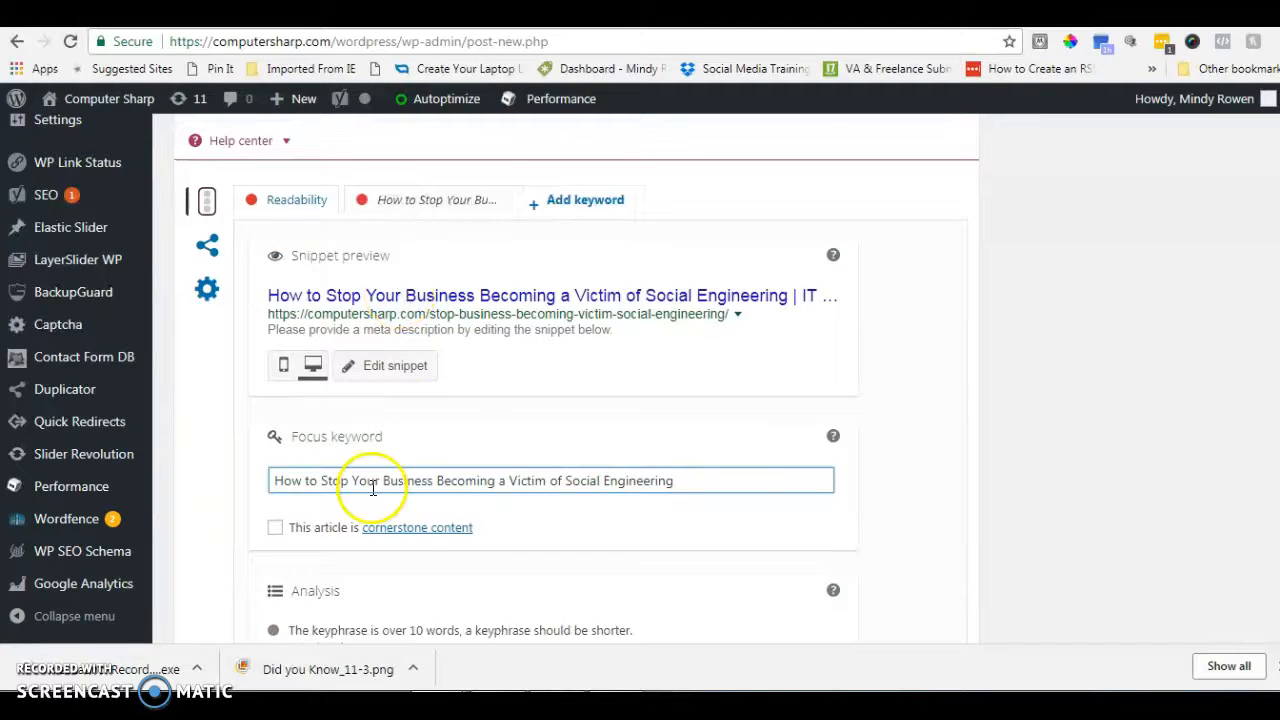
Step: Edit the Yoast snippet and paste the copied headline as its meta description
click(398, 372)
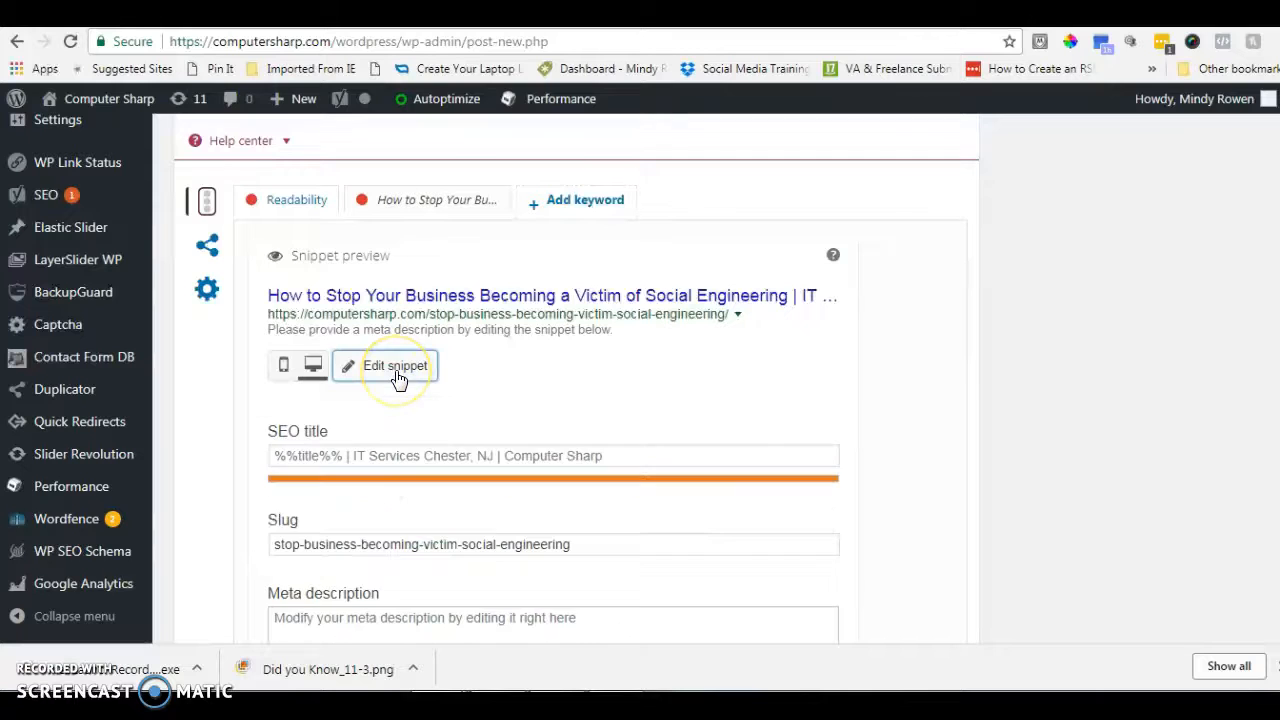
scroll(400, 428, down, 2)
click(288, 440)
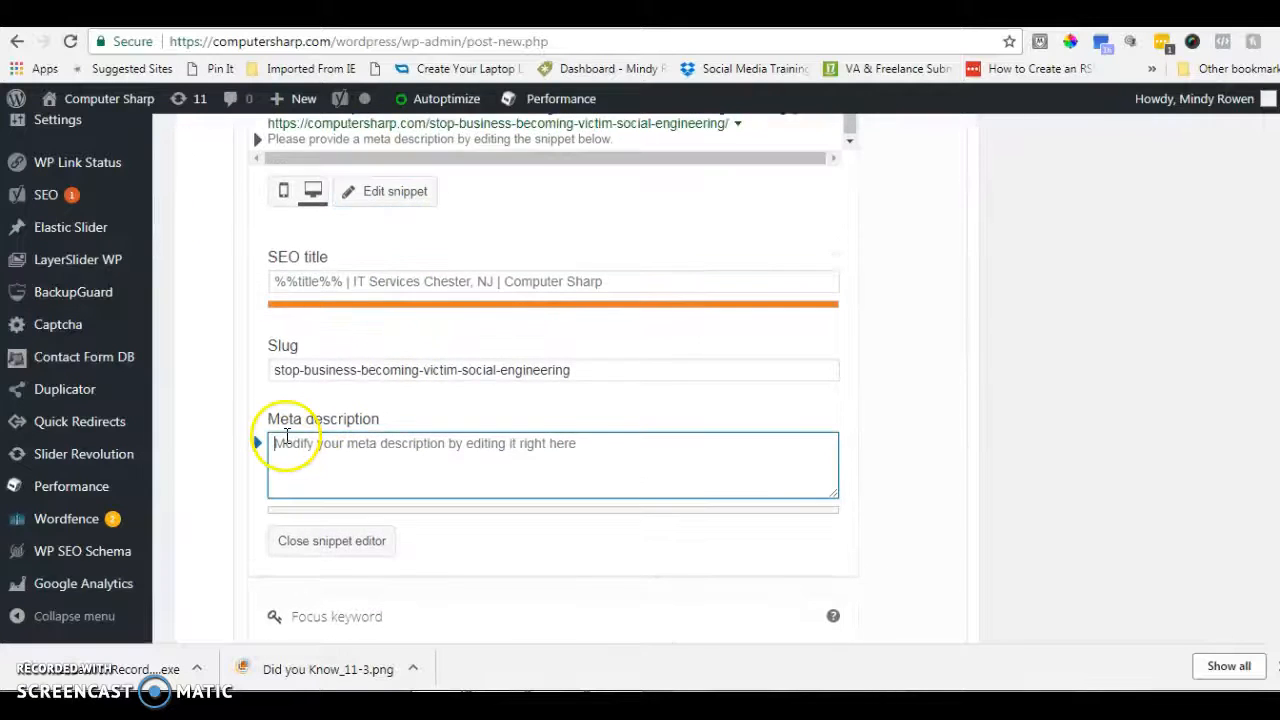
right_click(292, 450)
click(348, 242)
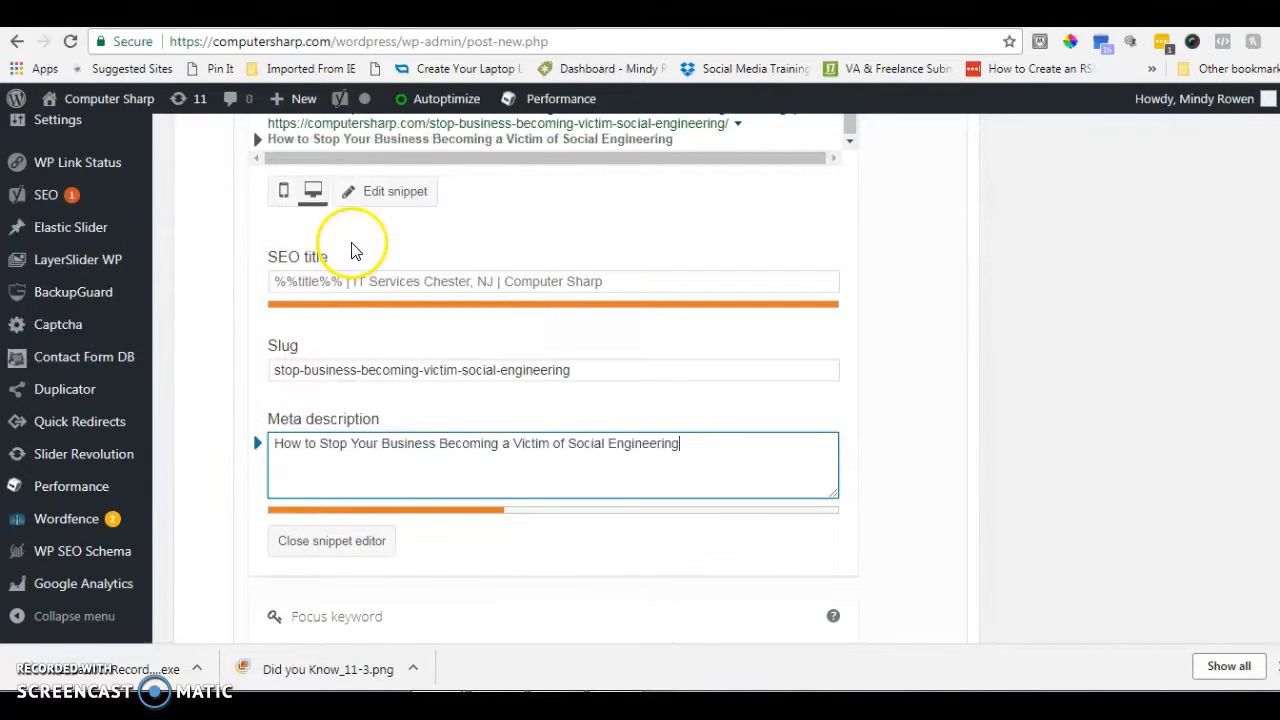
Step: Set Show Comments and Show Author Info Box to Hide in the Fusion post options
scroll(537, 522, down, 4)
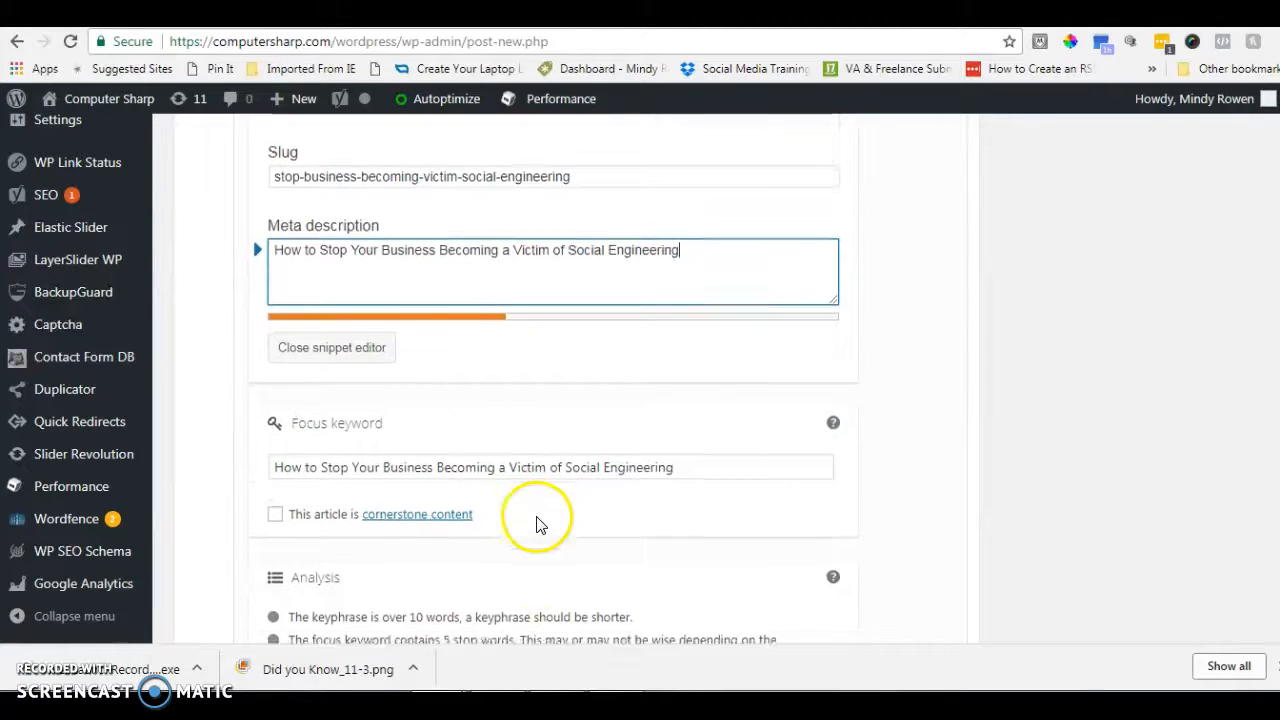
scroll(537, 522, down, 9)
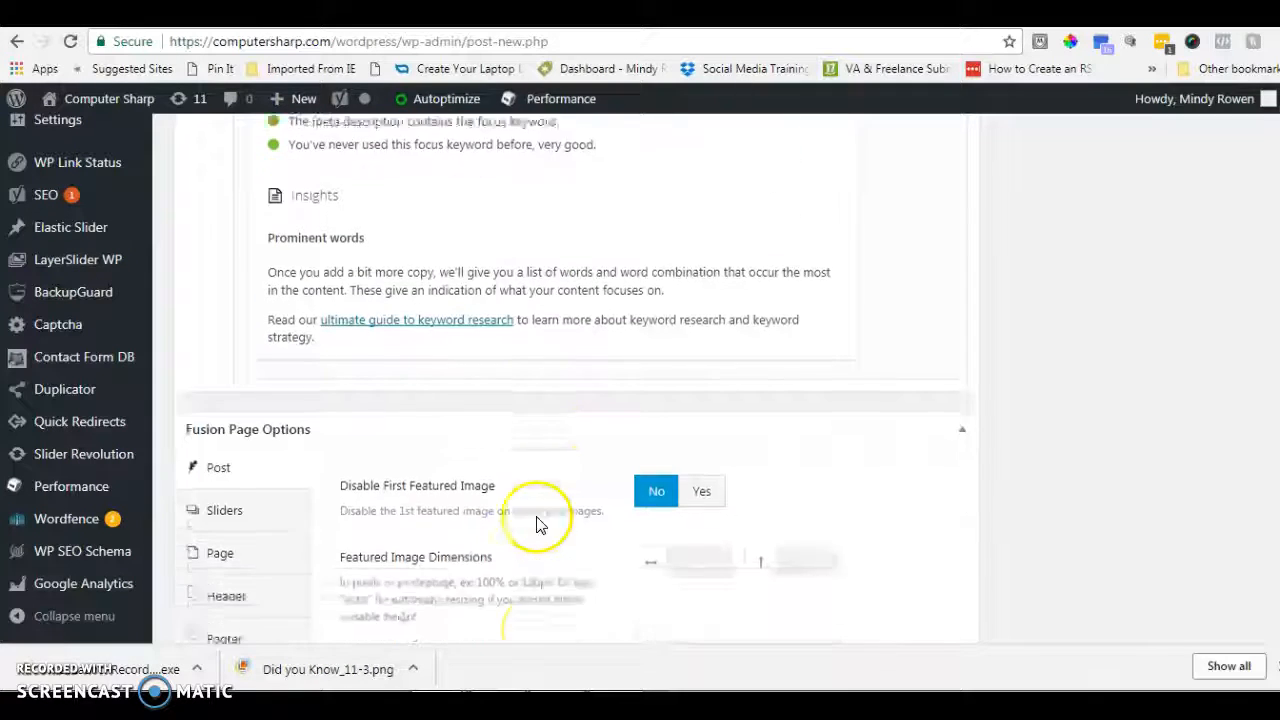
scroll(537, 516, down, 2)
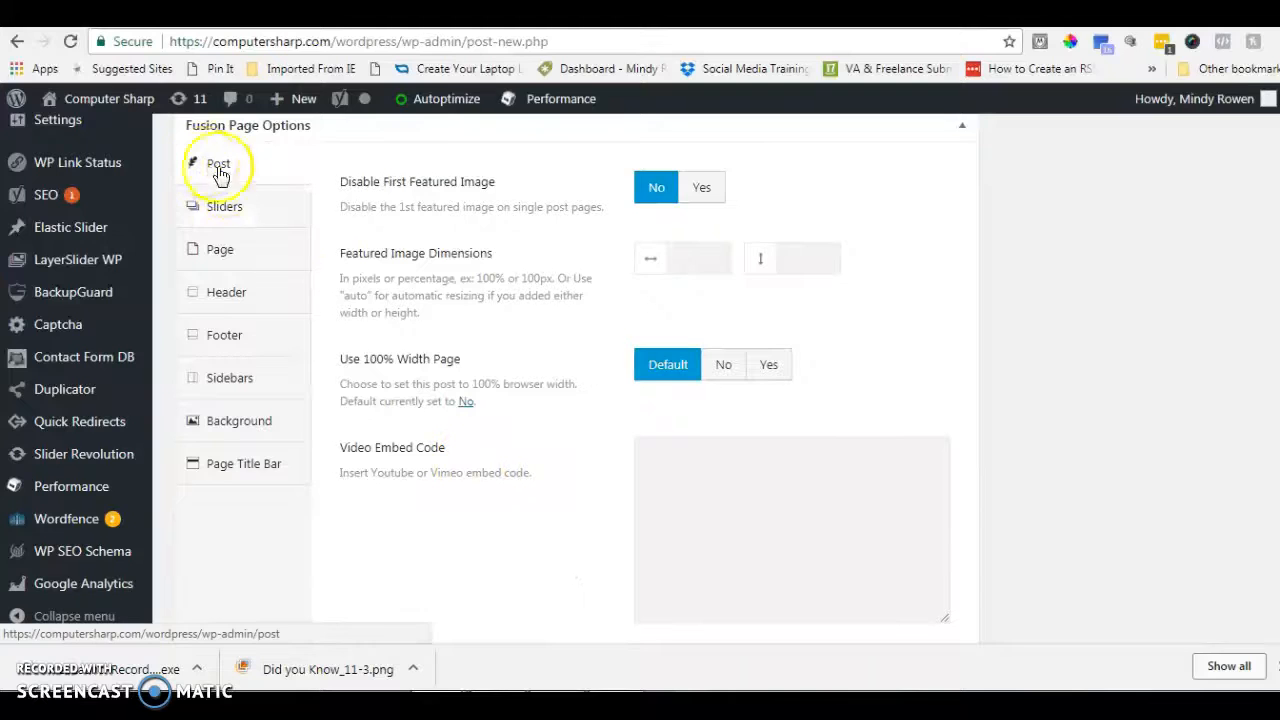
scroll(729, 406, down, 8)
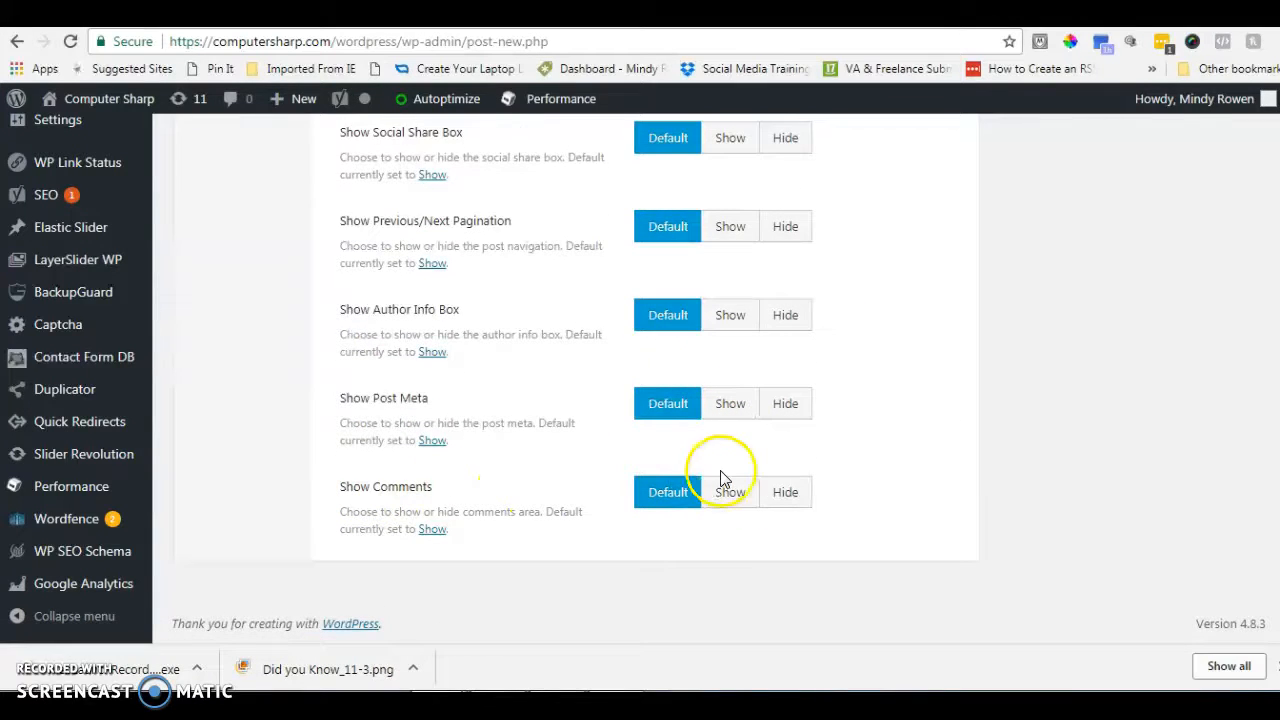
click(778, 492)
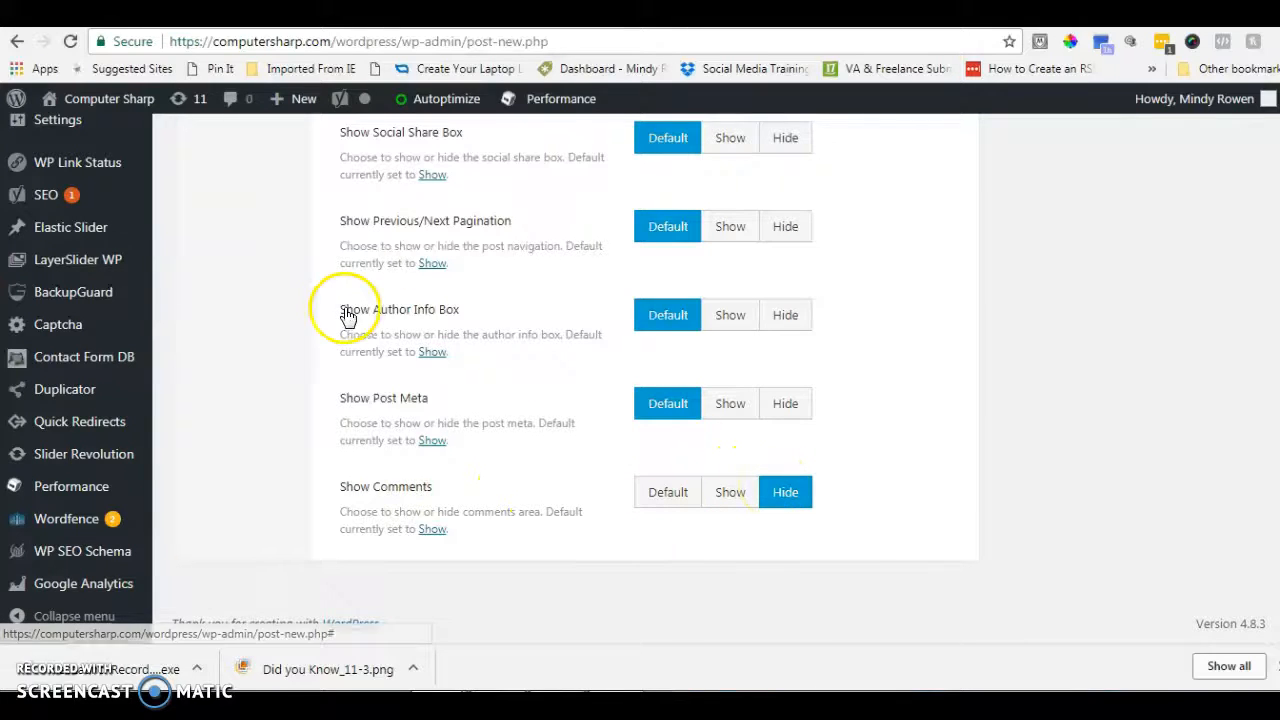
click(779, 315)
Step: Set Sidebar 1 to No Sidebar in the Fusion page options
scroll(290, 440, up, 10)
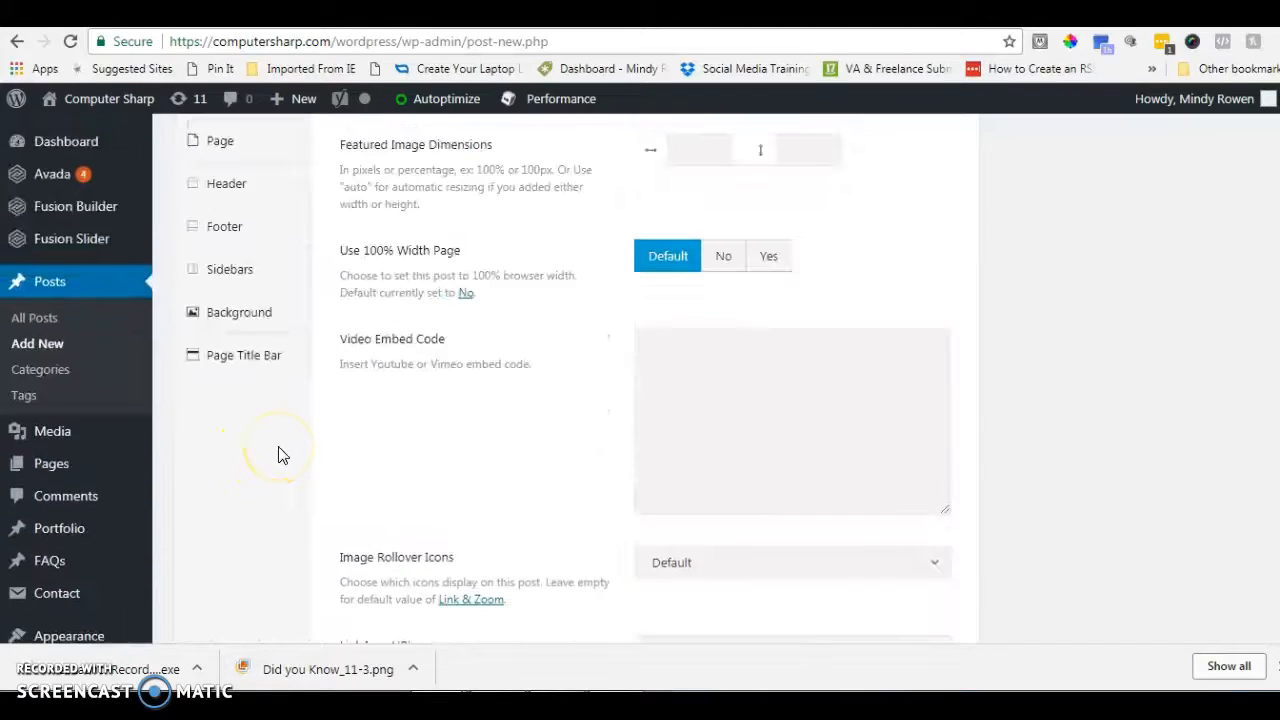
click(236, 285)
scroll(651, 306, up, 2)
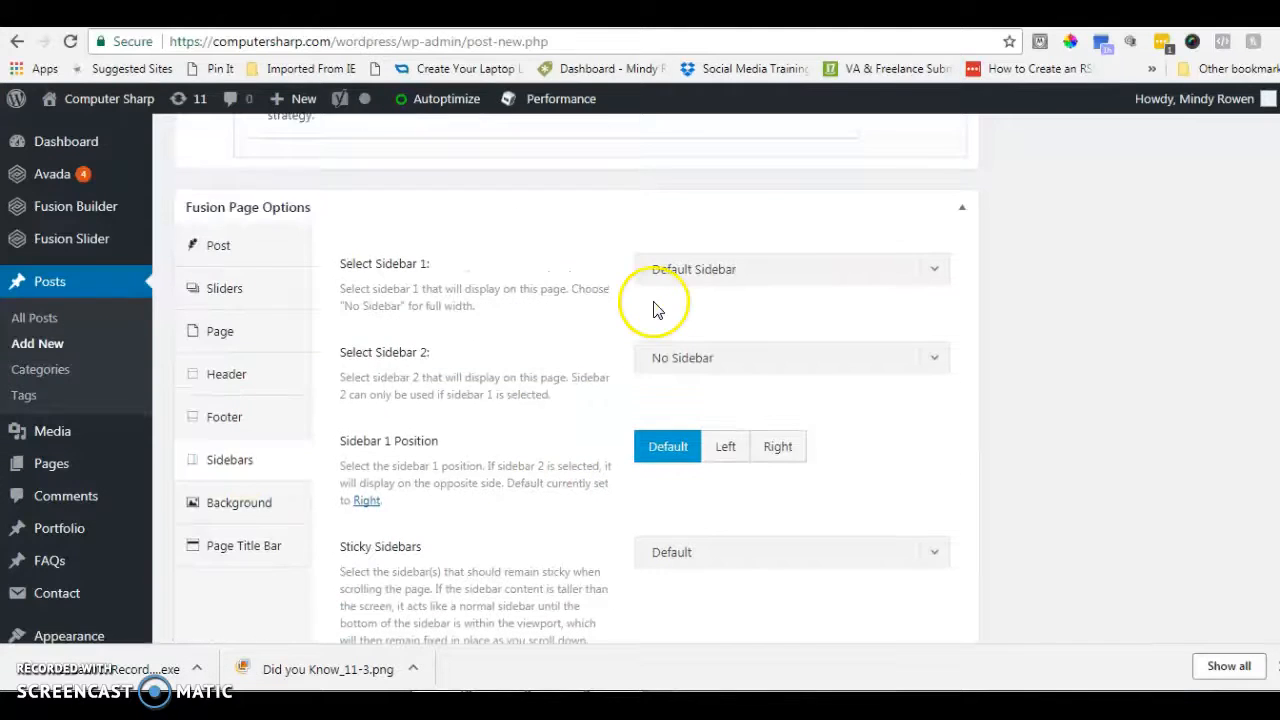
click(934, 266)
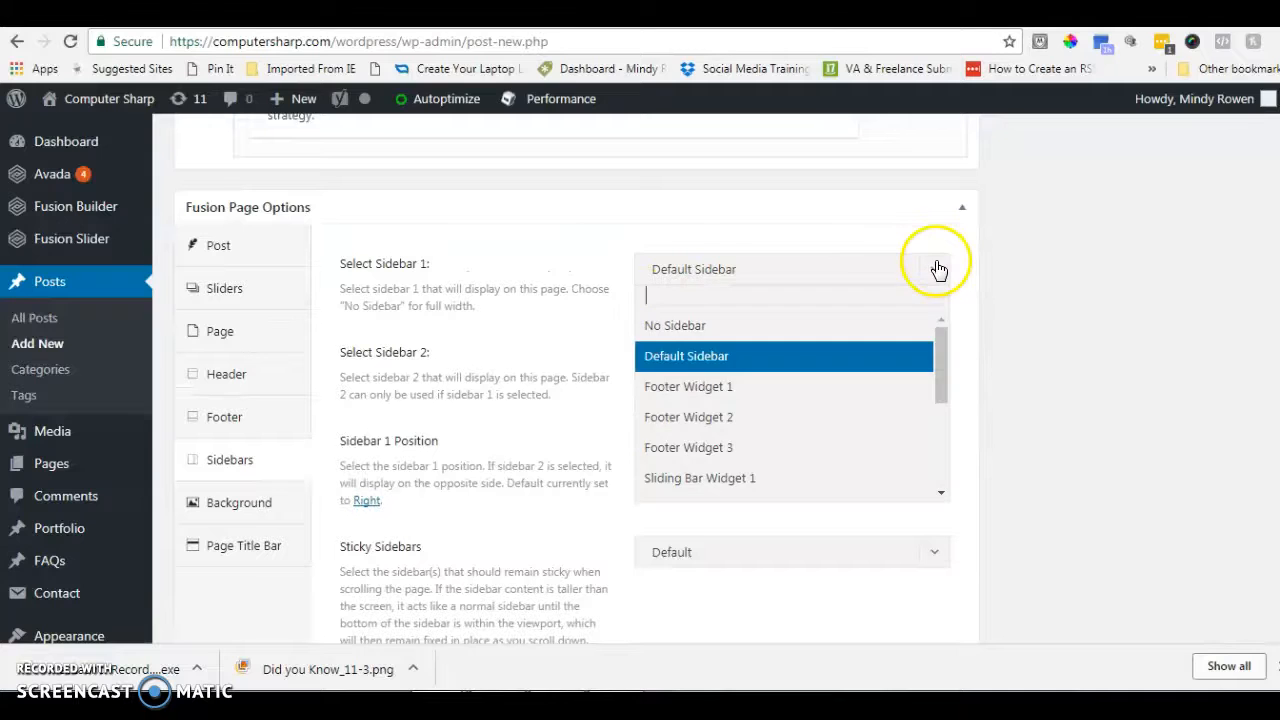
click(756, 326)
Step: Begin setting the post's first featured image by choosing to upload a new file
scroll(980, 474, up, 5)
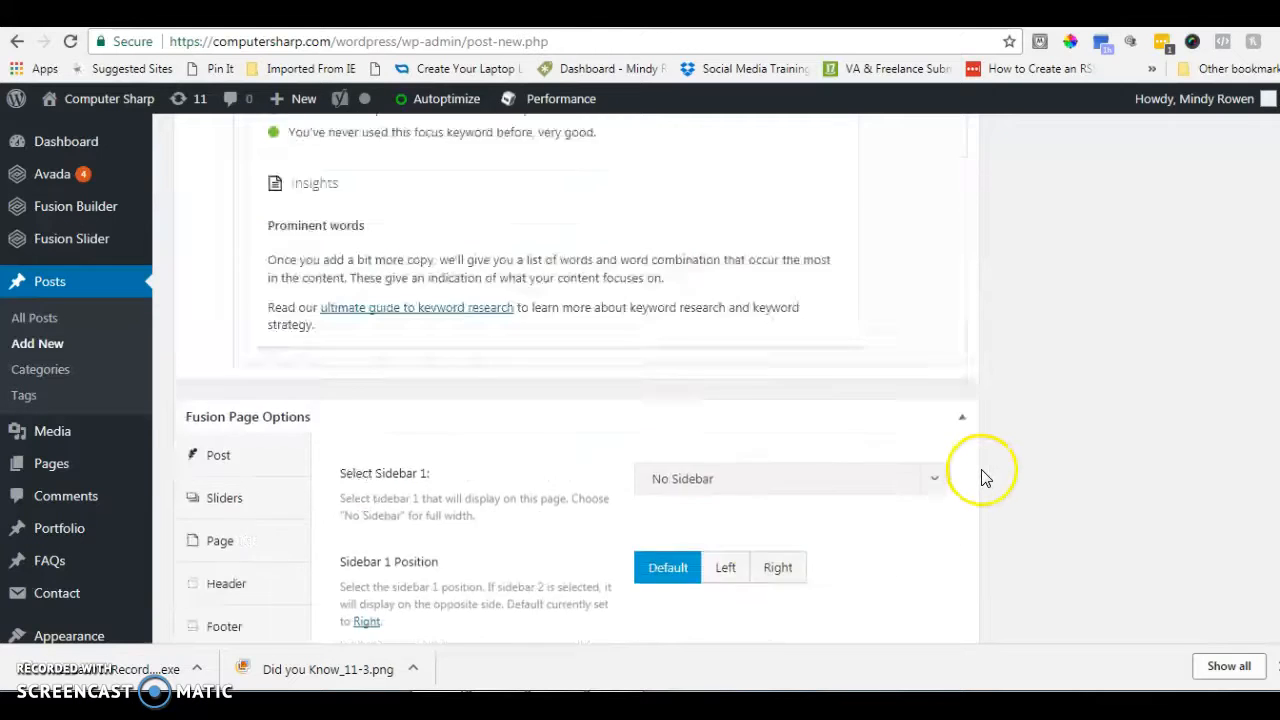
scroll(922, 446, up, 10)
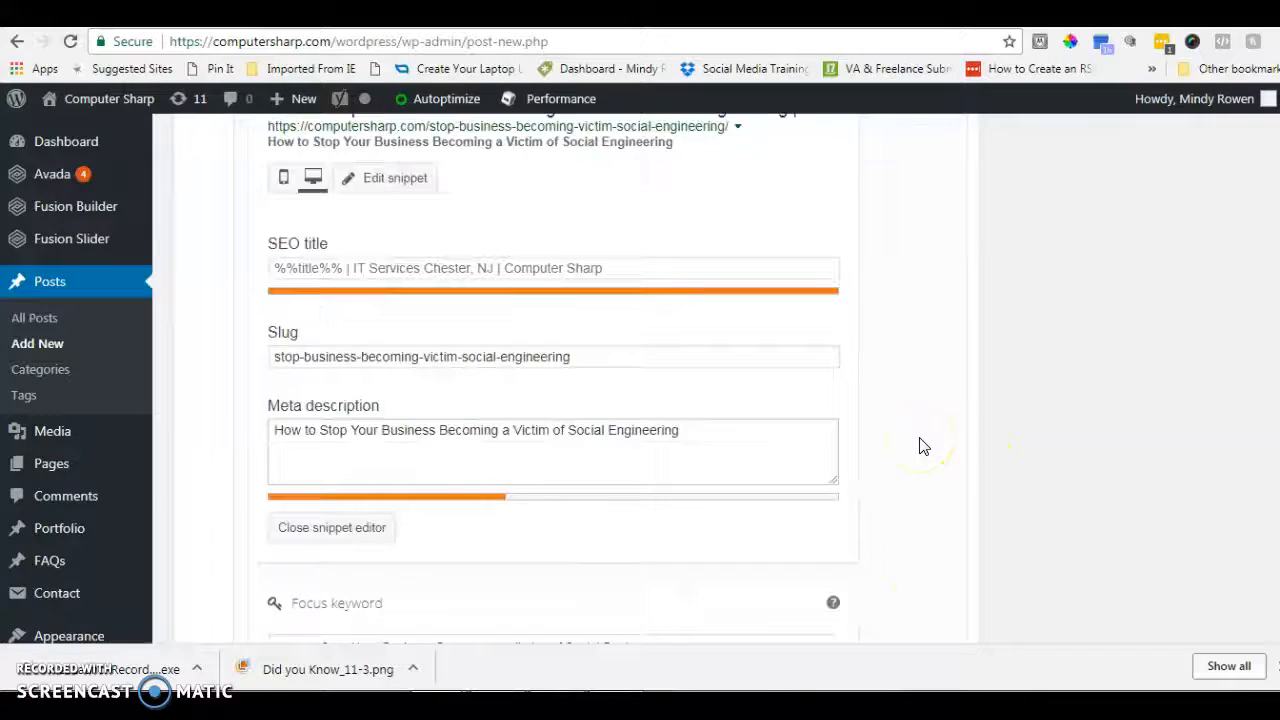
scroll(922, 446, up, 10)
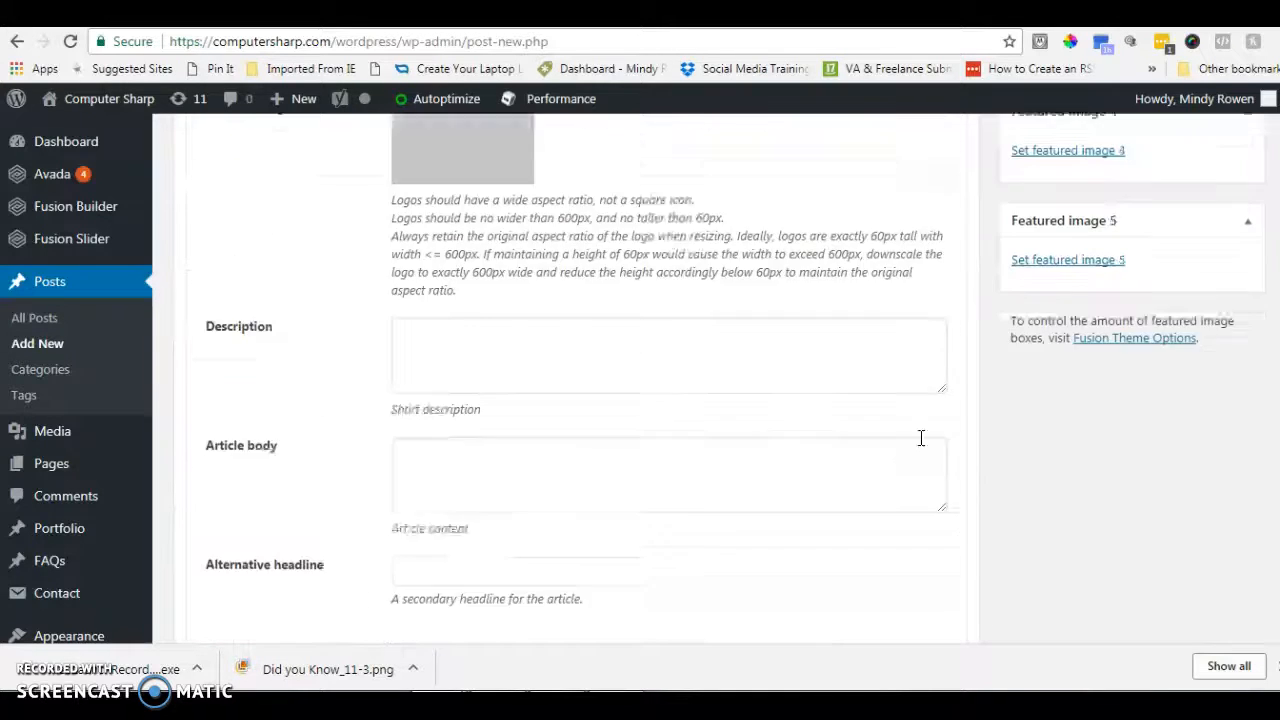
scroll(921, 437, up, 3)
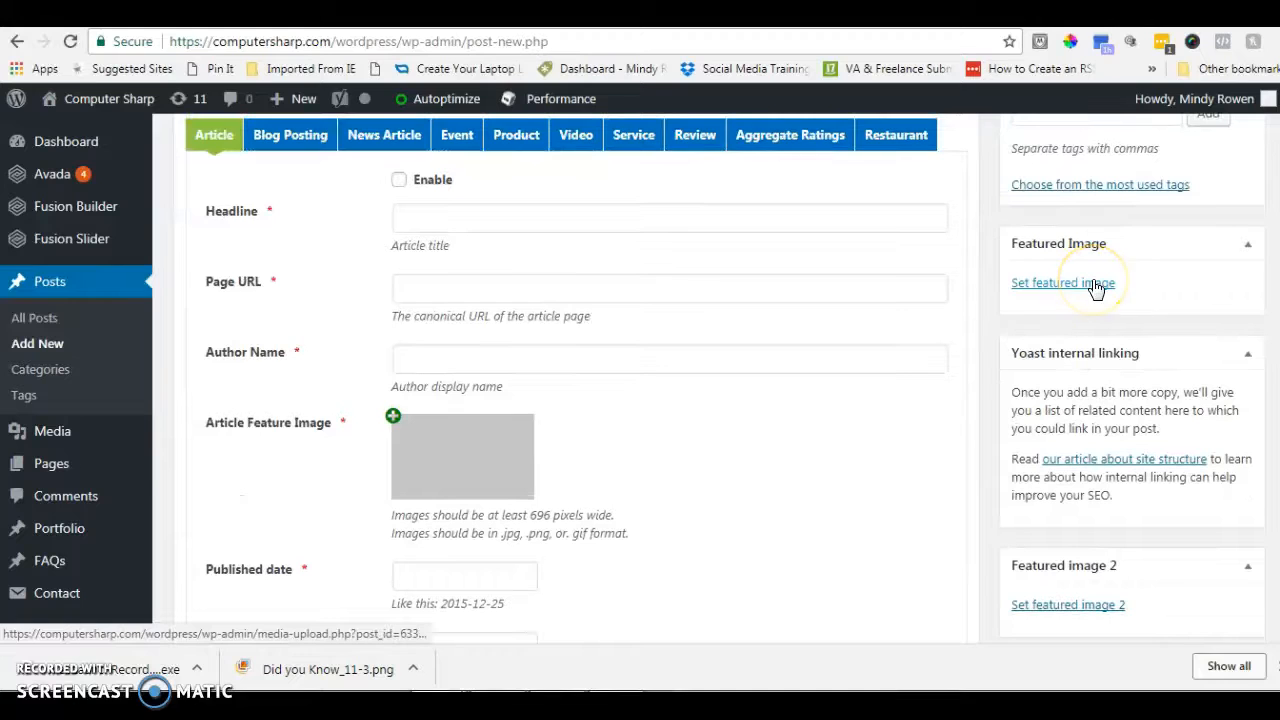
click(1063, 283)
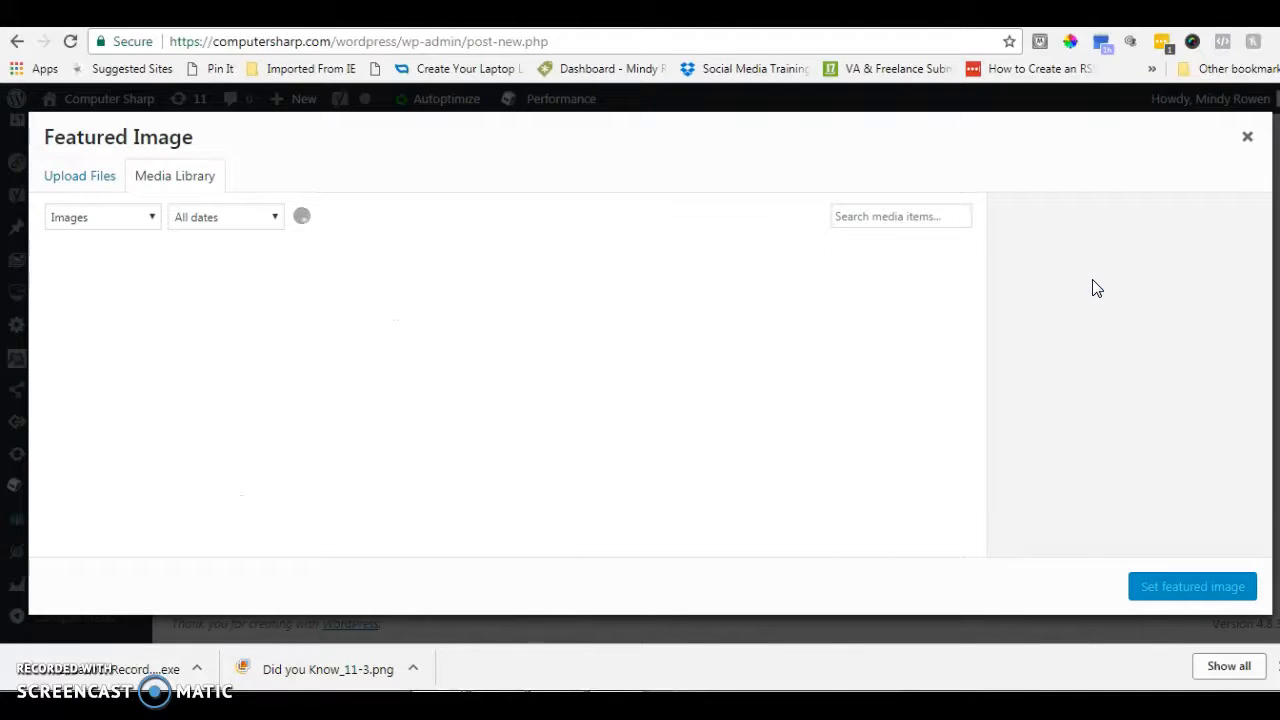
click(80, 177)
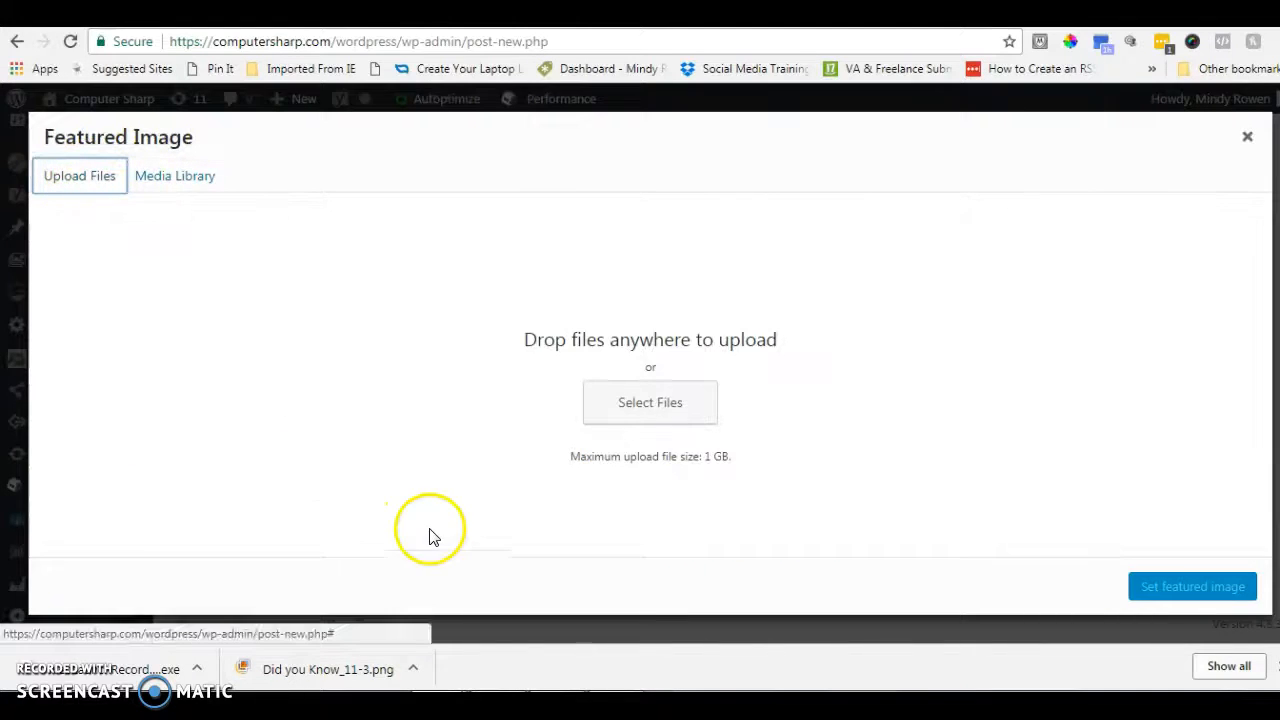
key(alt+Tab)
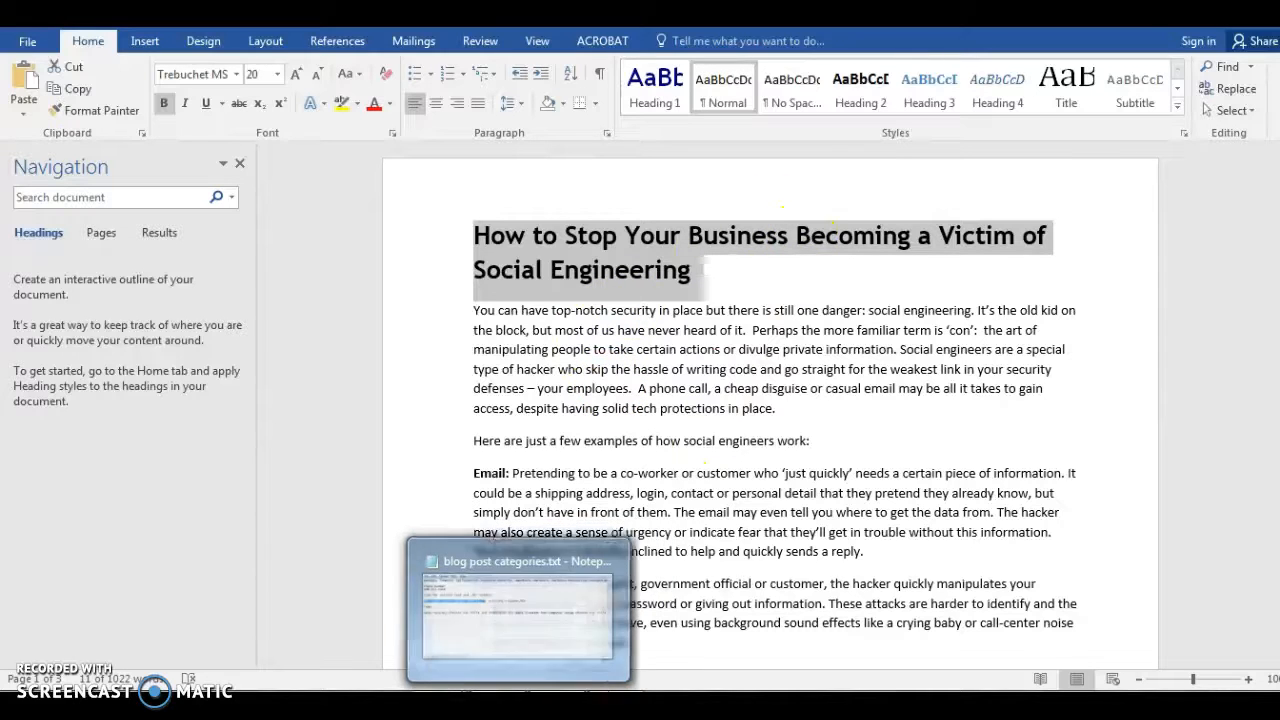
click(439, 704)
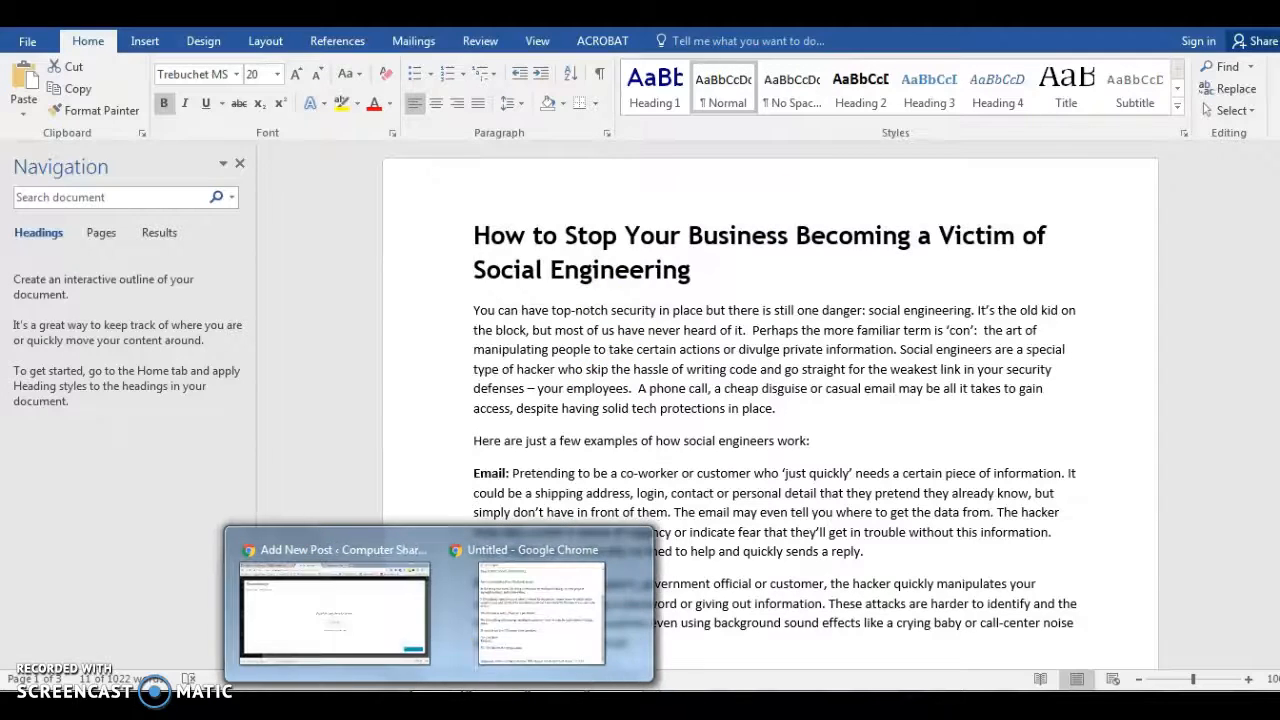
click(386, 608)
Step: Browse from the Roues Rubs folder to the Computer Sharp client folder in the Documents library
click(670, 402)
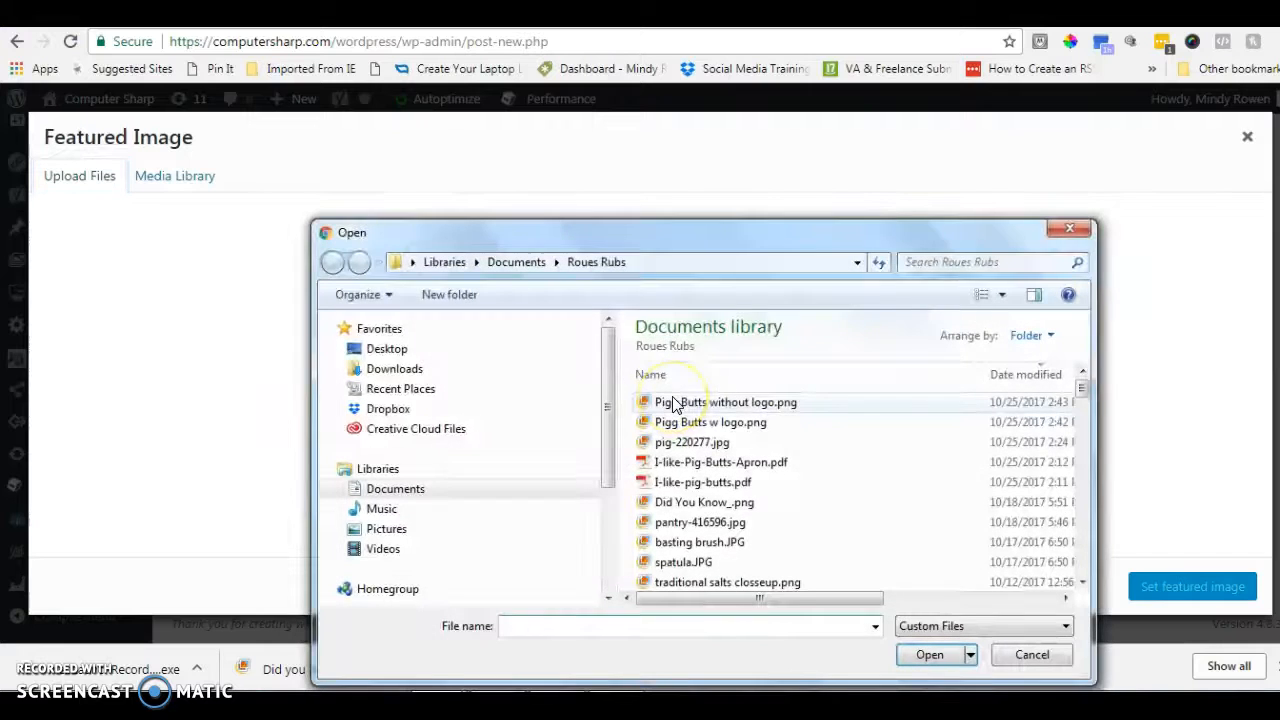
click(528, 262)
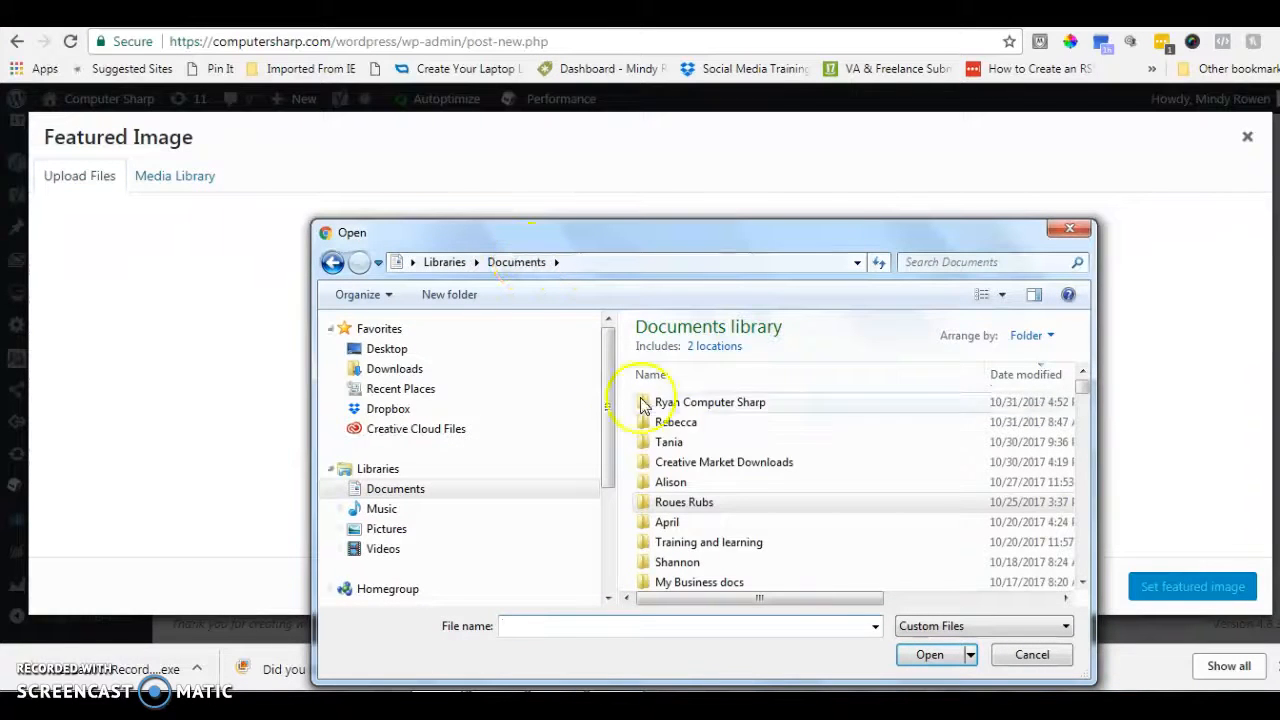
double_click(700, 402)
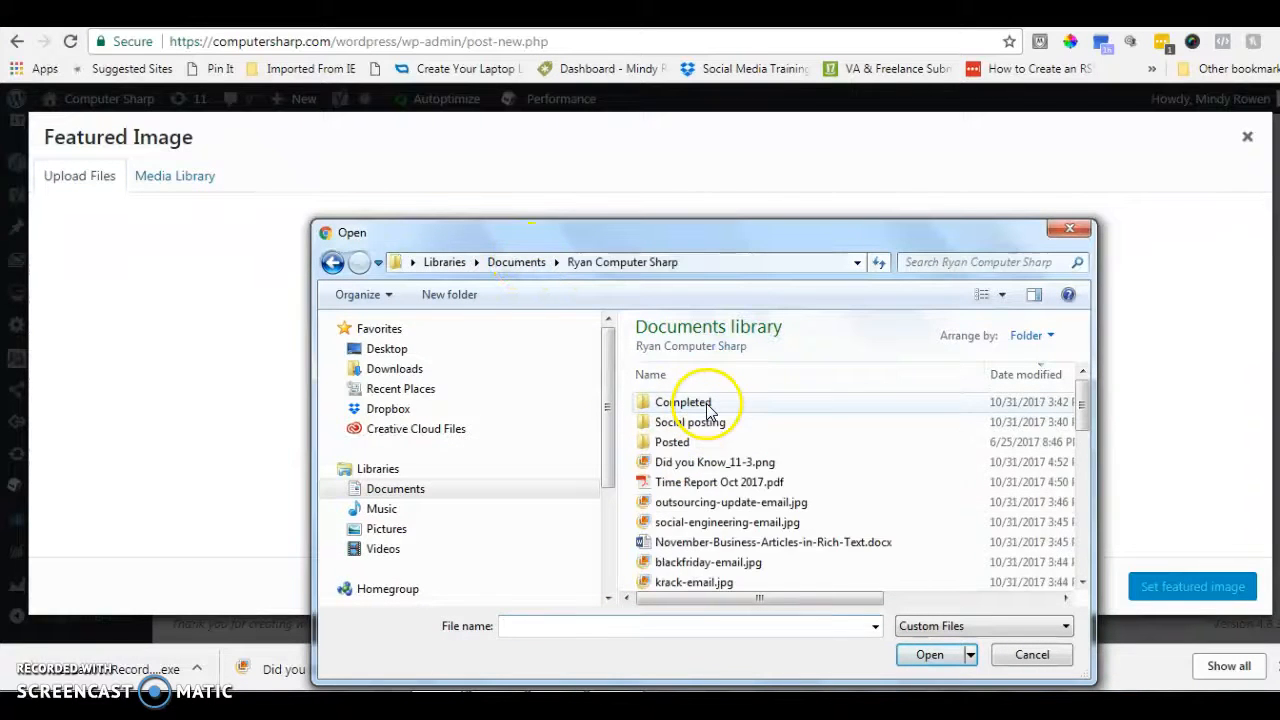
Step: Find social-engineering-email.jpg in the client folder and upload it to the media library
click(1082, 581)
click(1082, 581)
click(1082, 581)
click(1082, 581)
click(1082, 581)
click(1082, 581)
click(1082, 581)
click(1082, 581)
click(1082, 581)
click(1082, 581)
click(1082, 581)
click(1082, 581)
click(1082, 581)
click(1082, 581)
click(1082, 581)
click(1082, 581)
click(1082, 581)
click(1082, 581)
click(1082, 581)
click(1082, 581)
click(1082, 581)
click(1082, 581)
click(1082, 581)
click(1082, 581)
click(1082, 581)
click(1082, 581)
click(1082, 581)
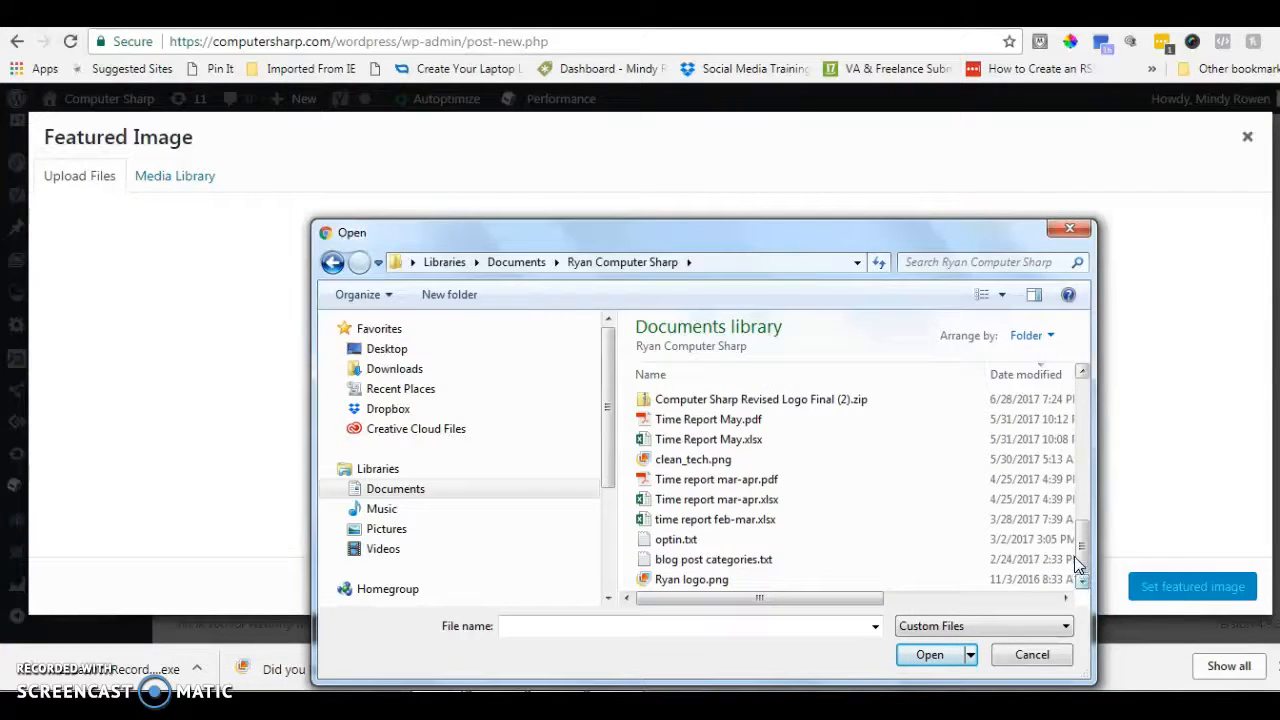
drag(1085, 556, 1072, 433)
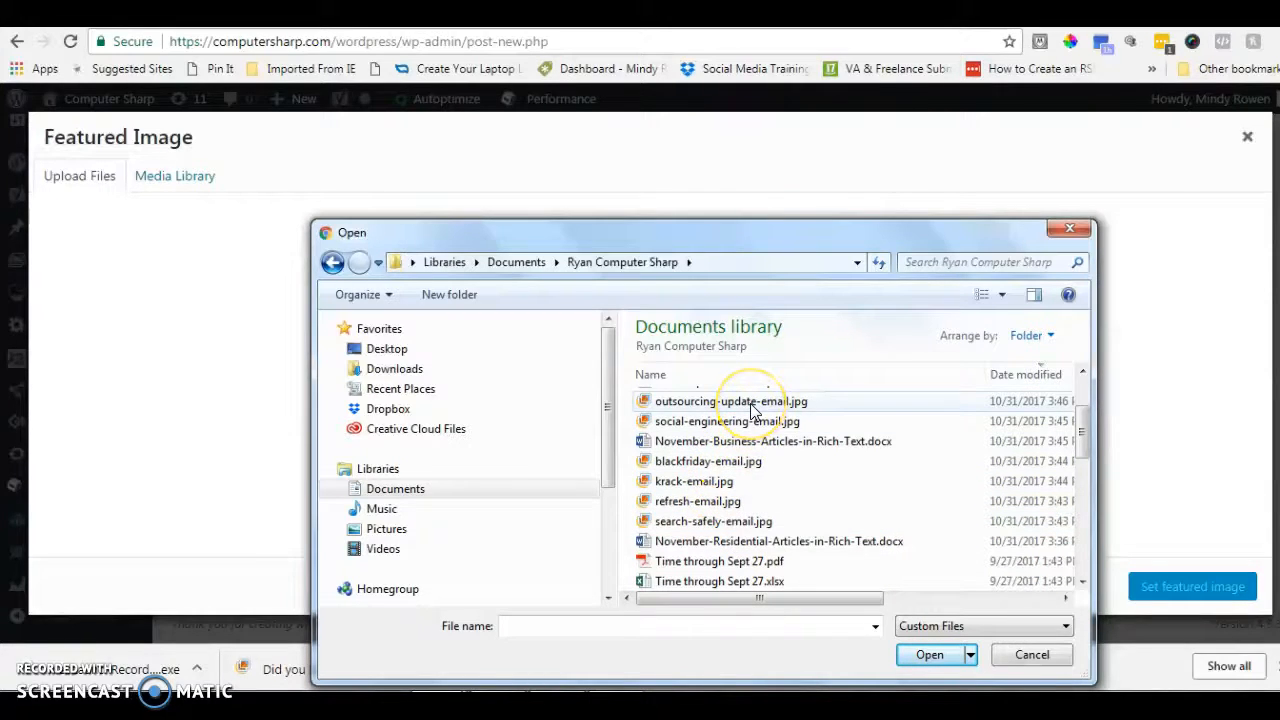
click(730, 421)
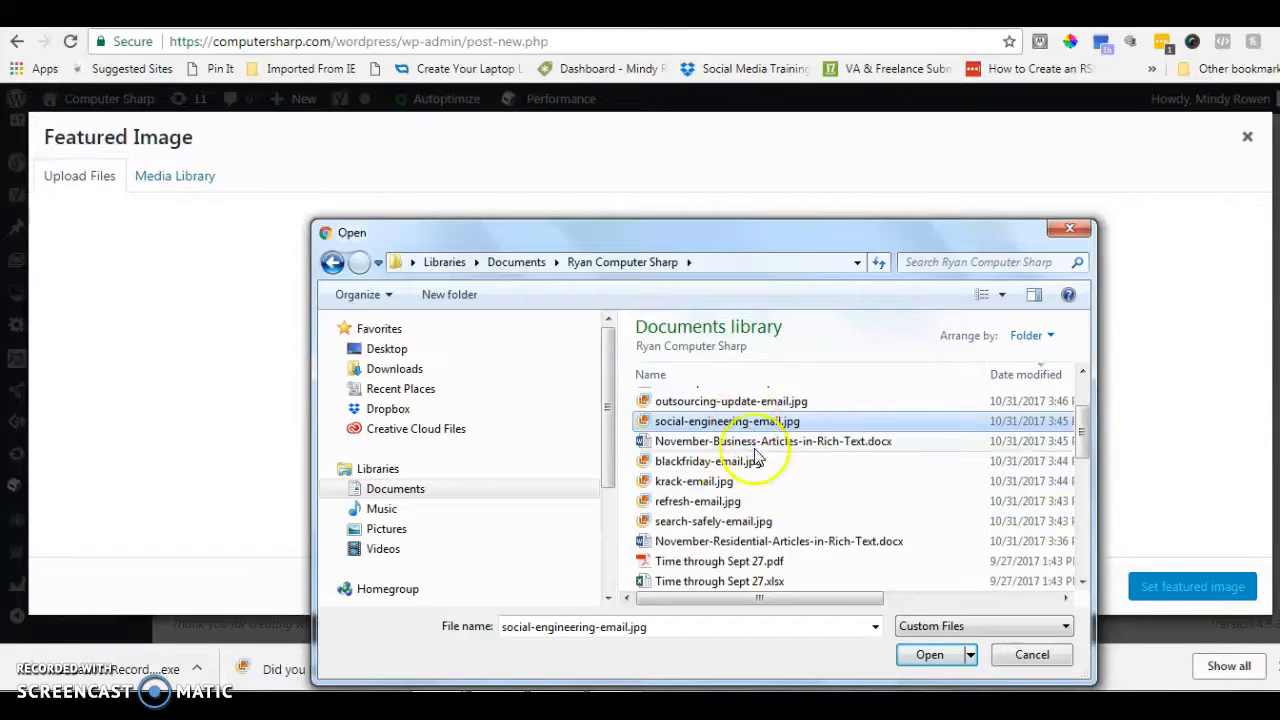
click(927, 655)
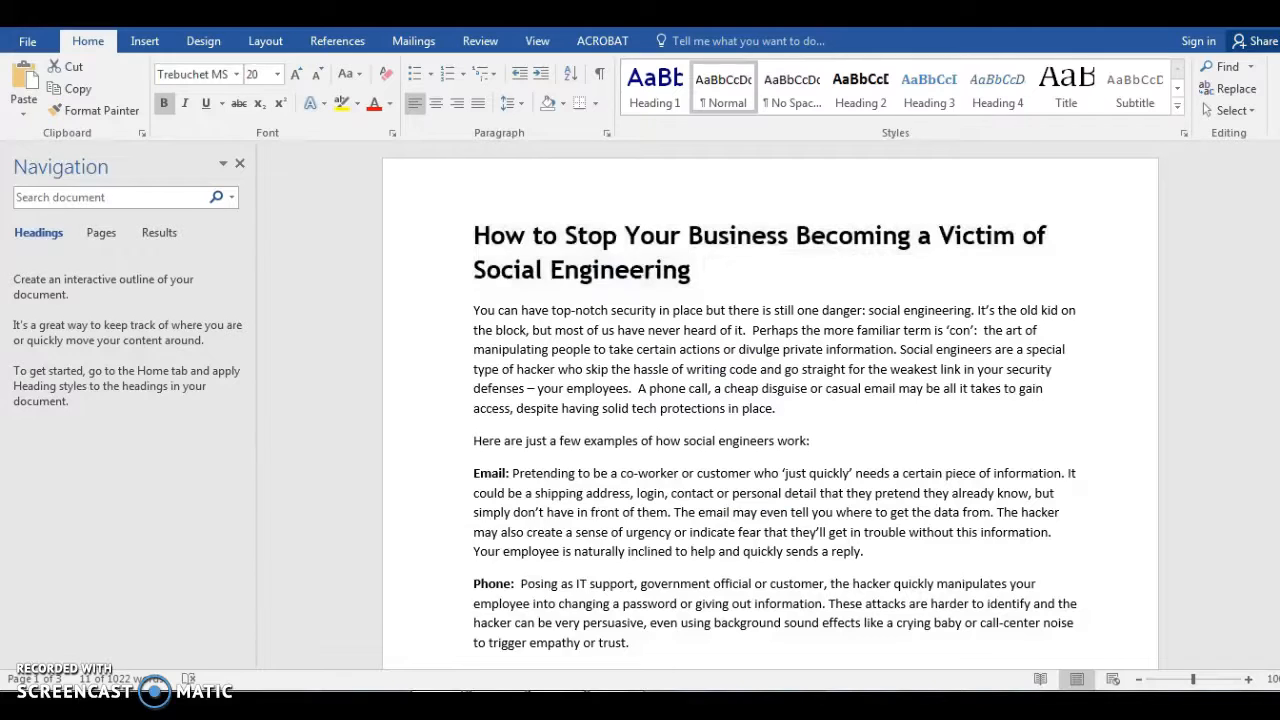
Step: Return to the post in Chrome, paste the copied headline as the uploaded image's alt text and set it as the featured image
mouse_move(450, 688)
click(362, 603)
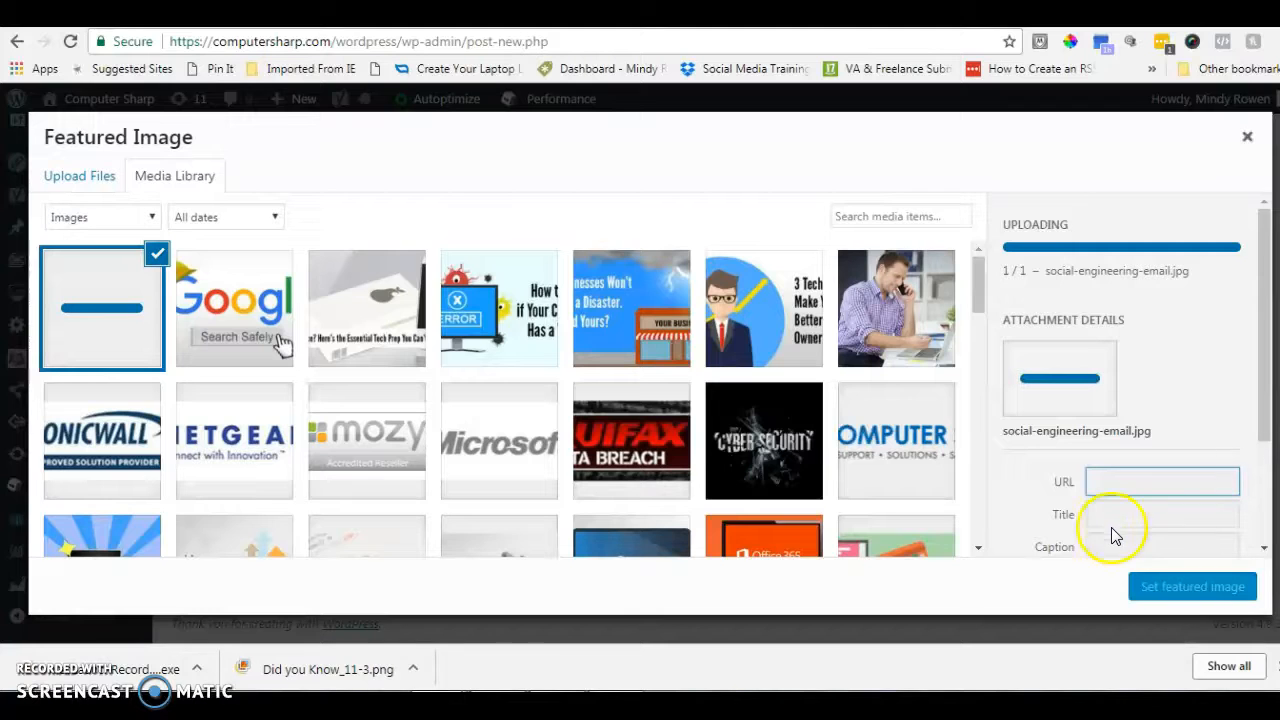
scroll(1176, 515, down, 2)
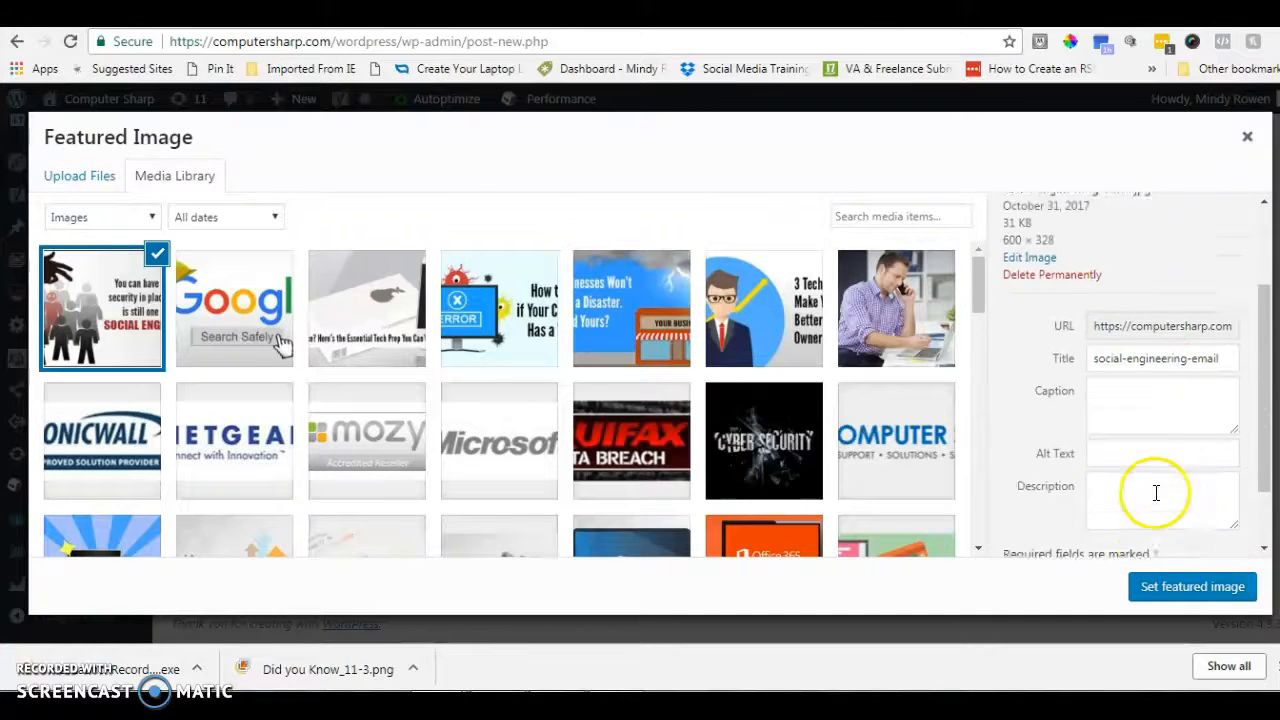
right_click(1101, 393)
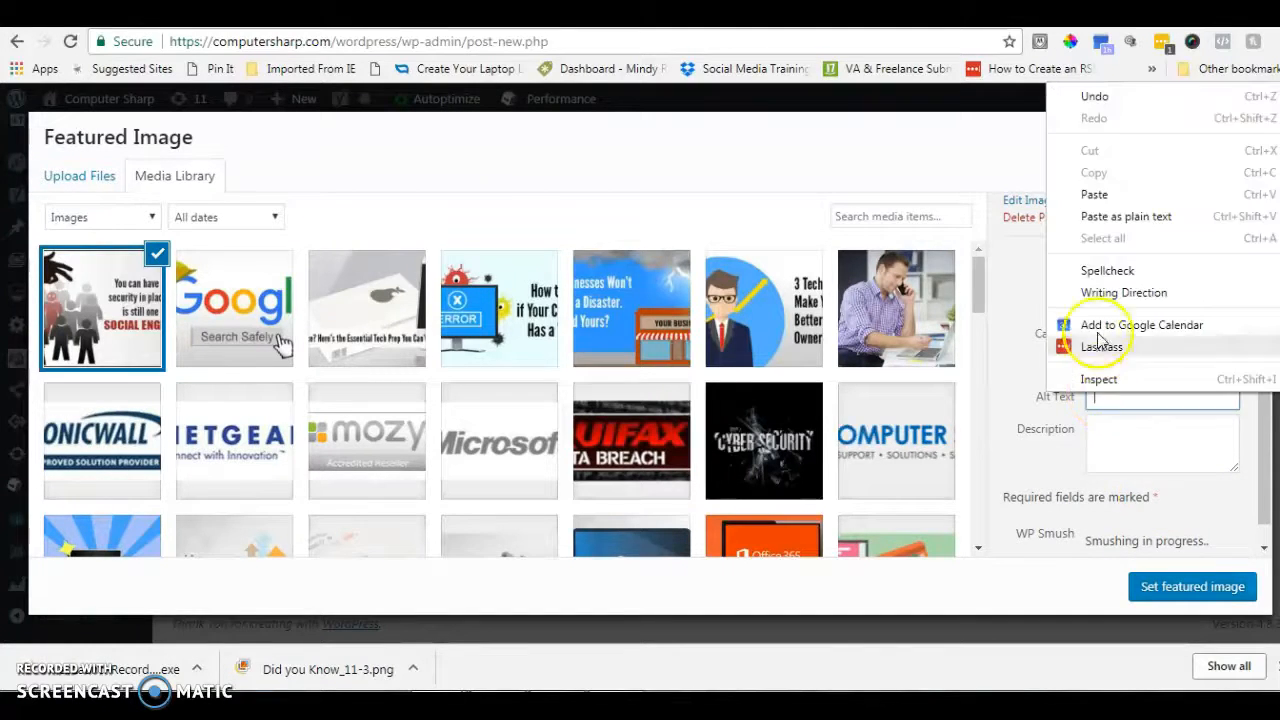
click(1110, 191)
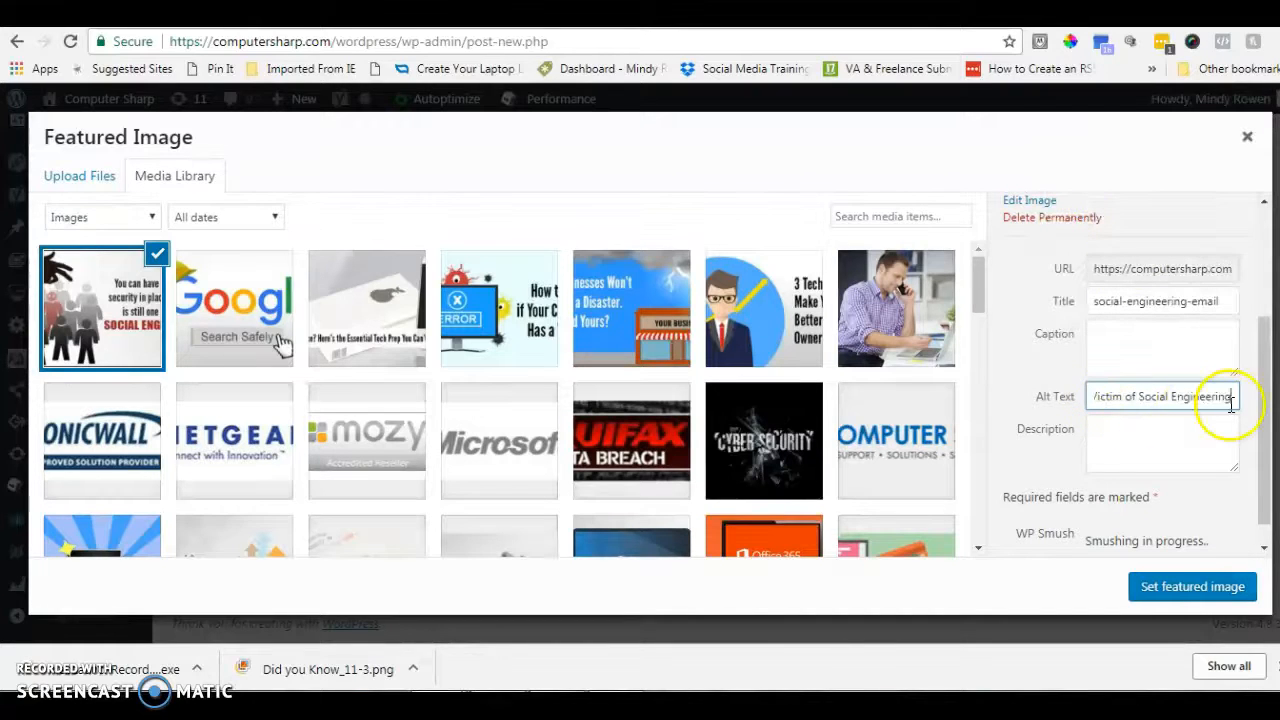
click(1180, 592)
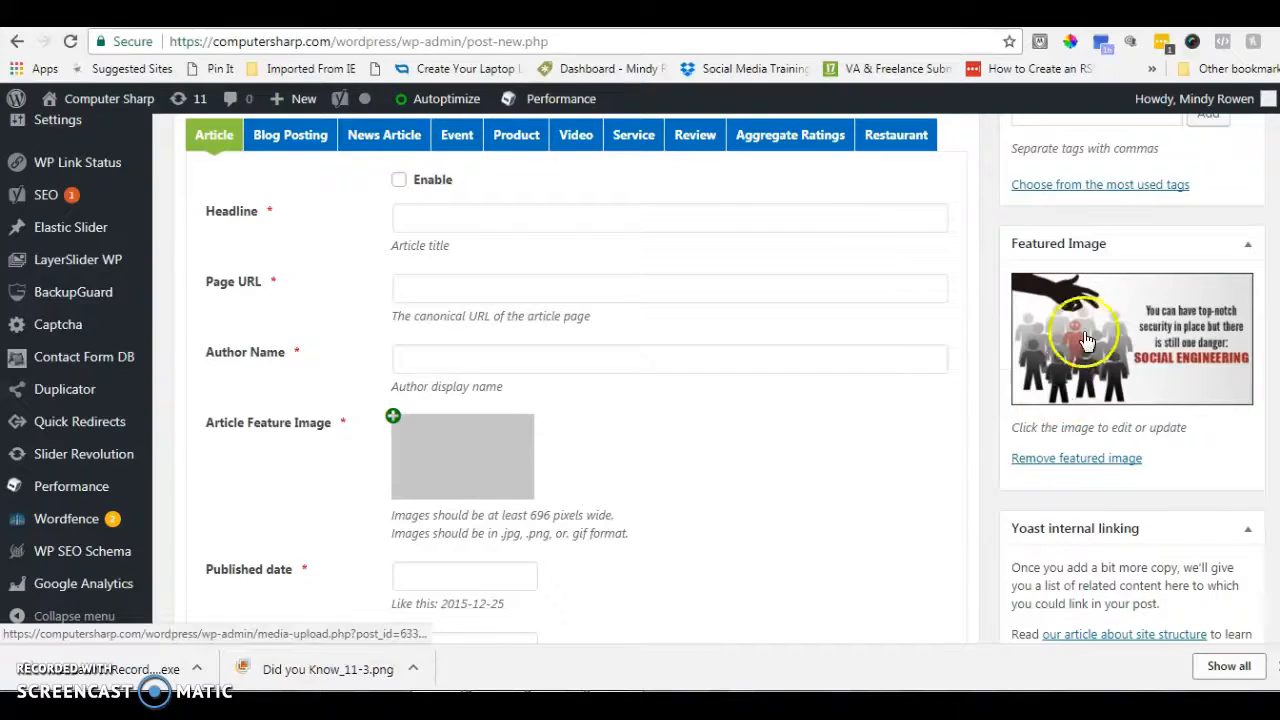
Step: Switch to Word and copy the article's body text, from the first paragraph below the headline through the closing call to action
scroll(625, 375, up, 9)
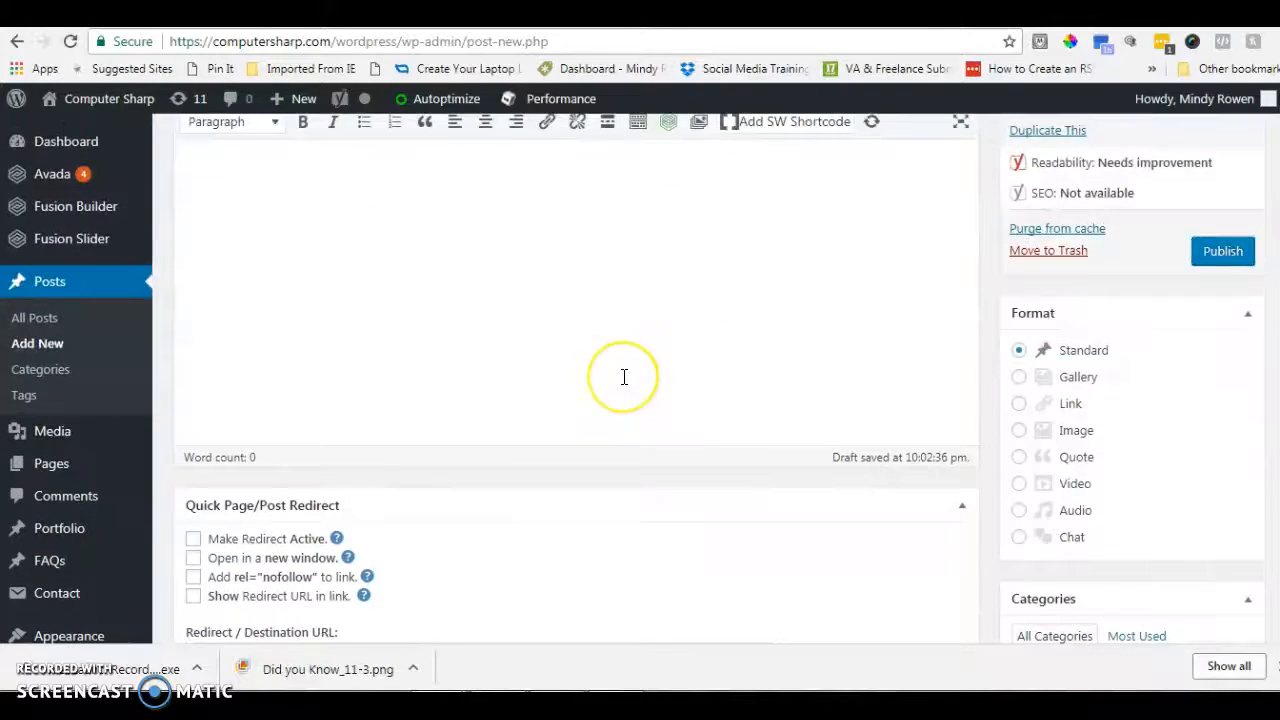
scroll(623, 376, up, 3)
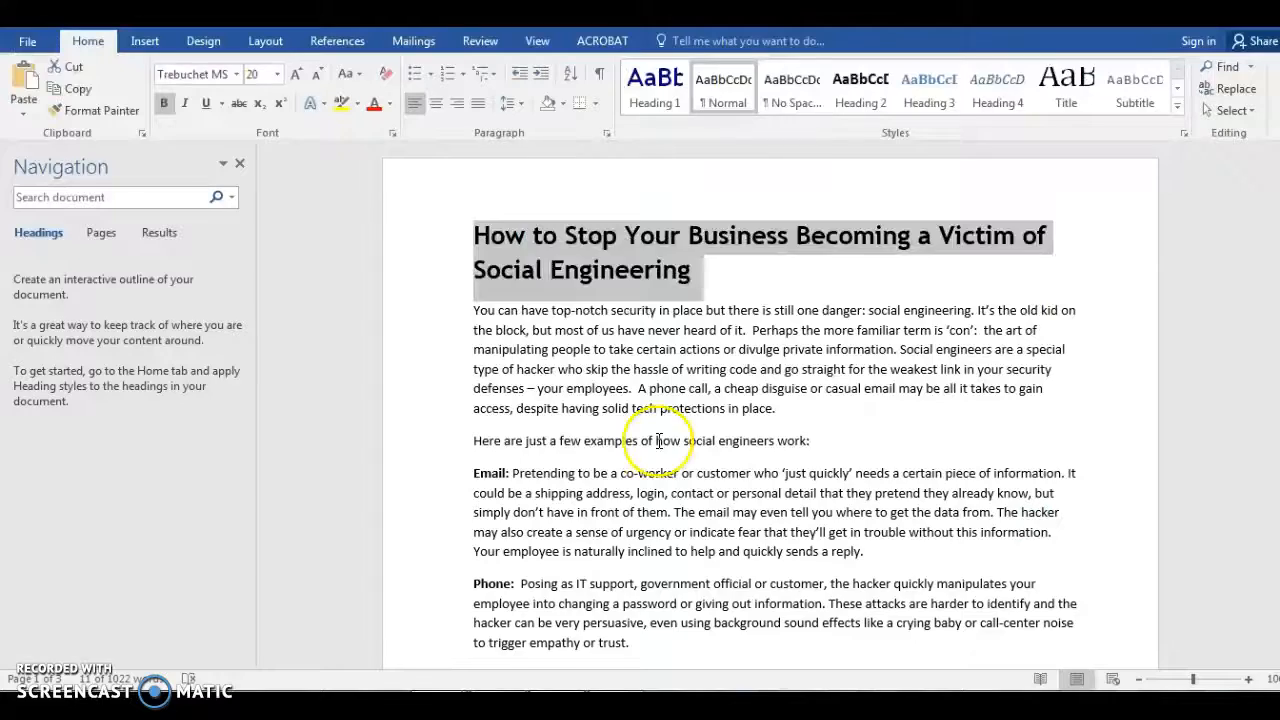
click(658, 441)
scroll(560, 390, down, 1)
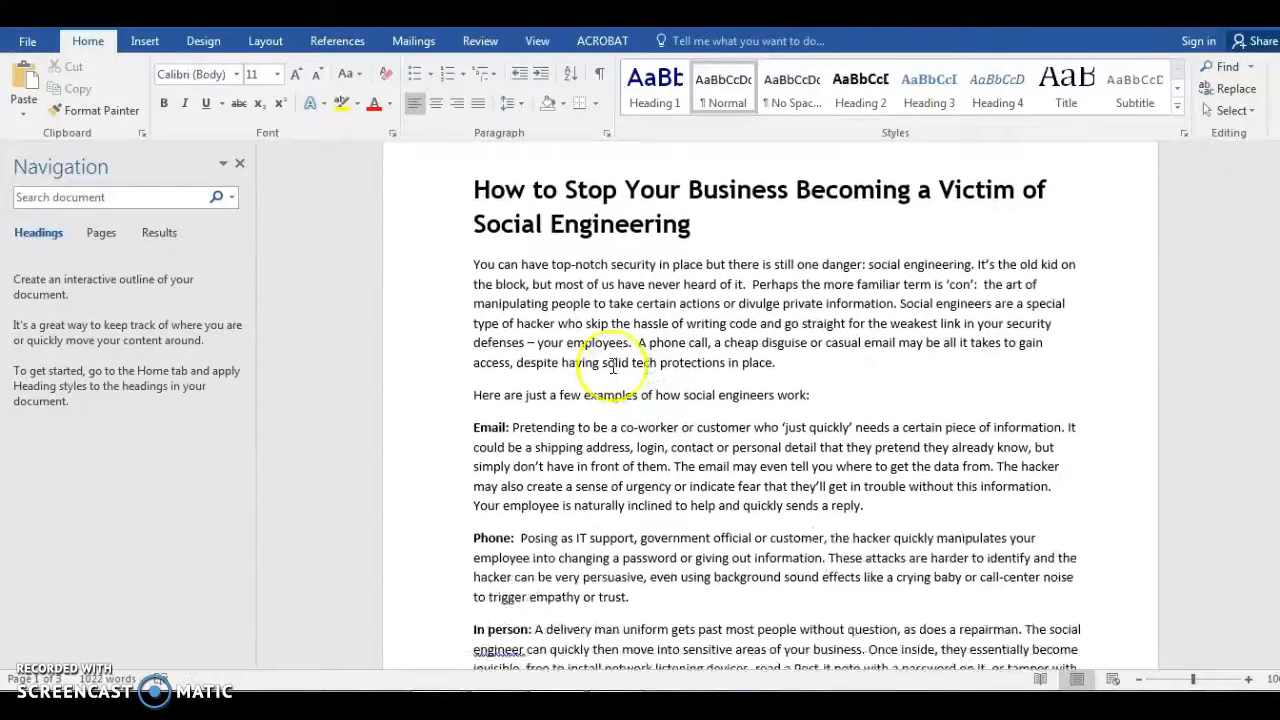
drag(473, 263, 916, 510)
right_click(706, 397)
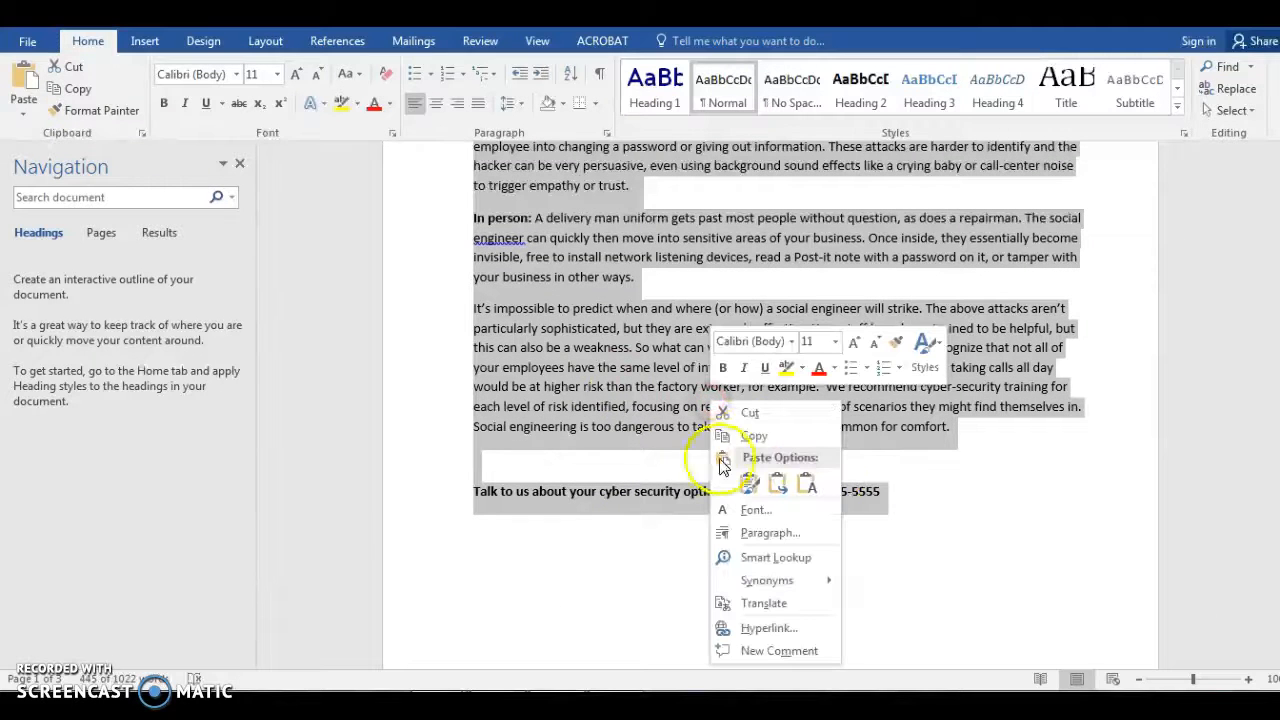
click(740, 434)
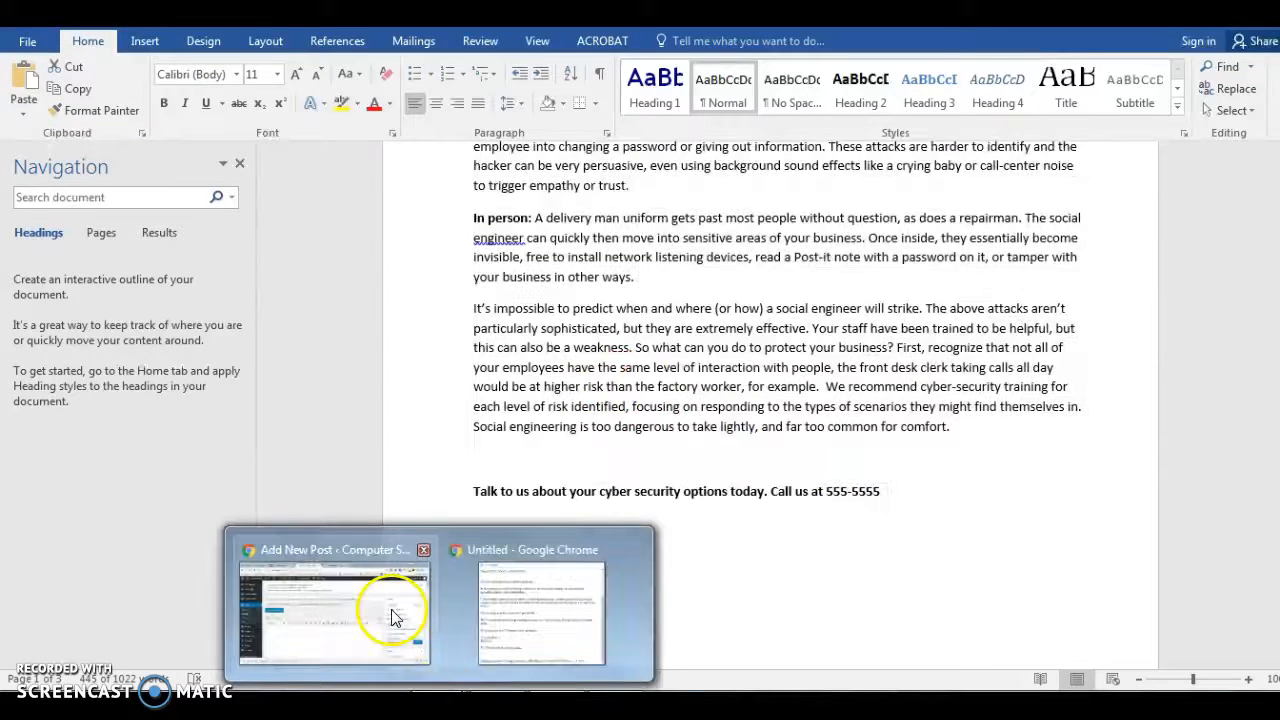
Step: Paste the article text into the WordPress post body and remove the empty line above the closing call to action
click(371, 608)
right_click(316, 500)
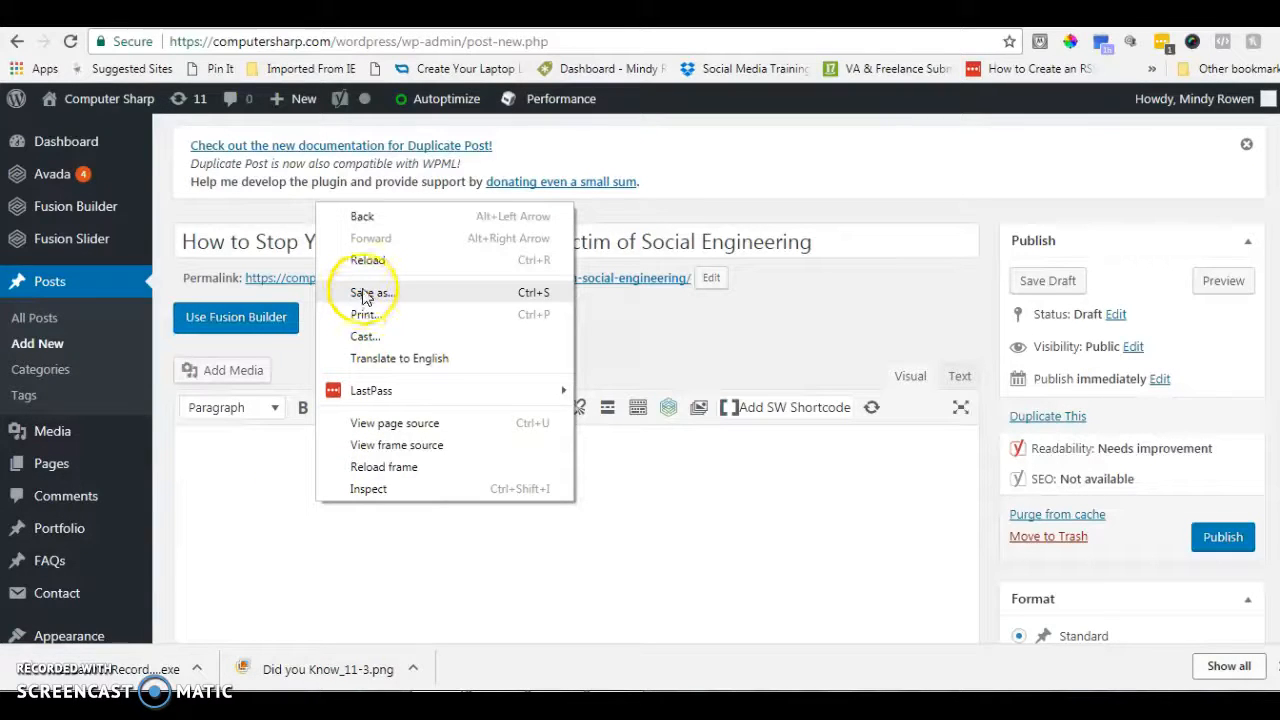
click(276, 468)
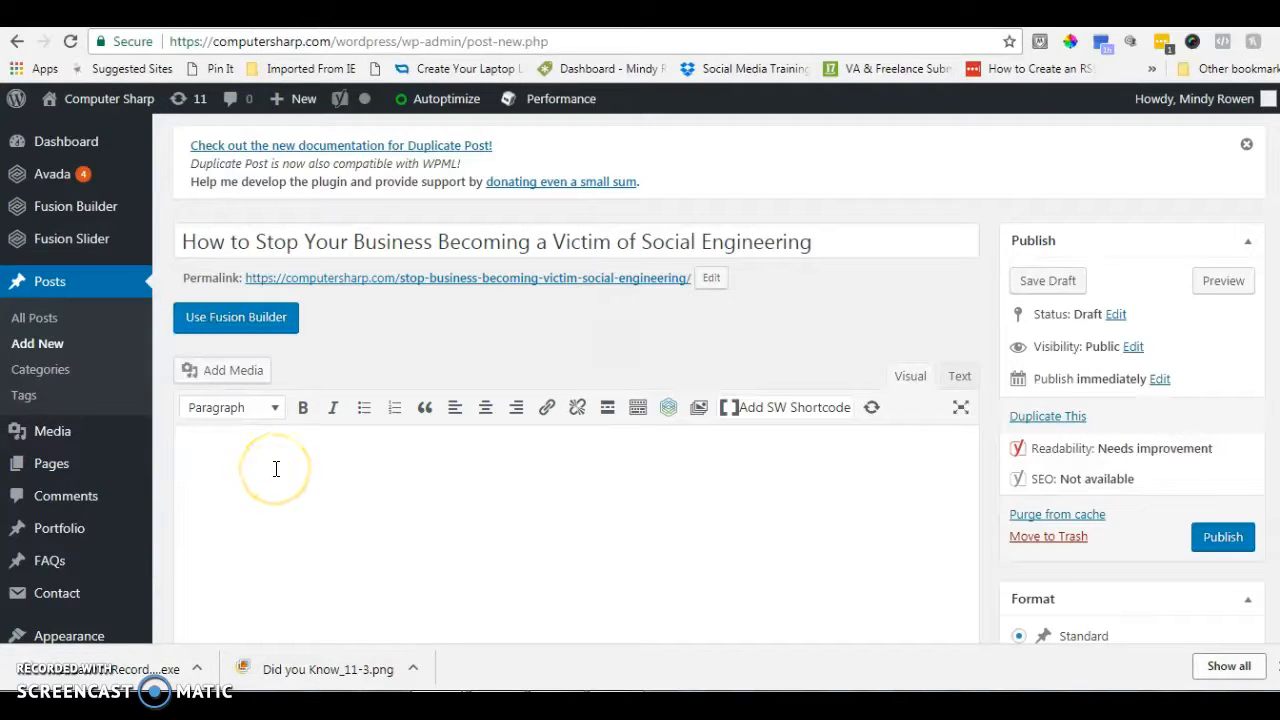
key(ctrl+v)
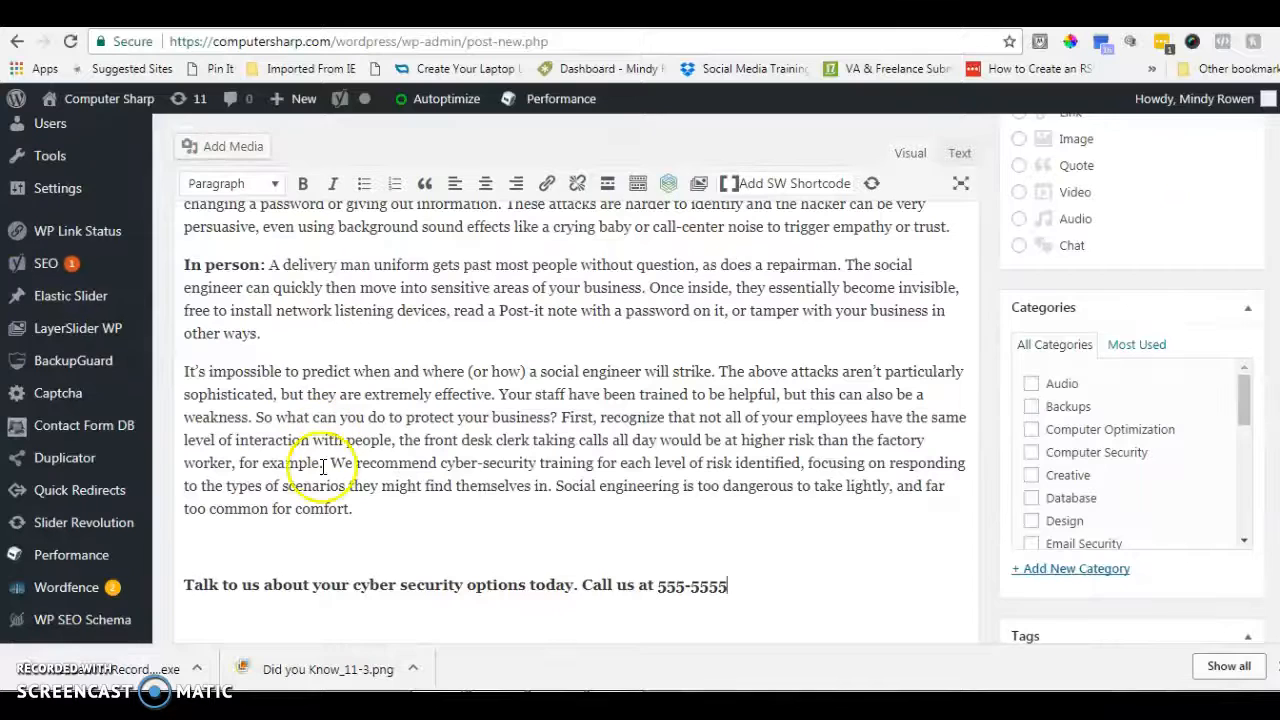
key(Delete)
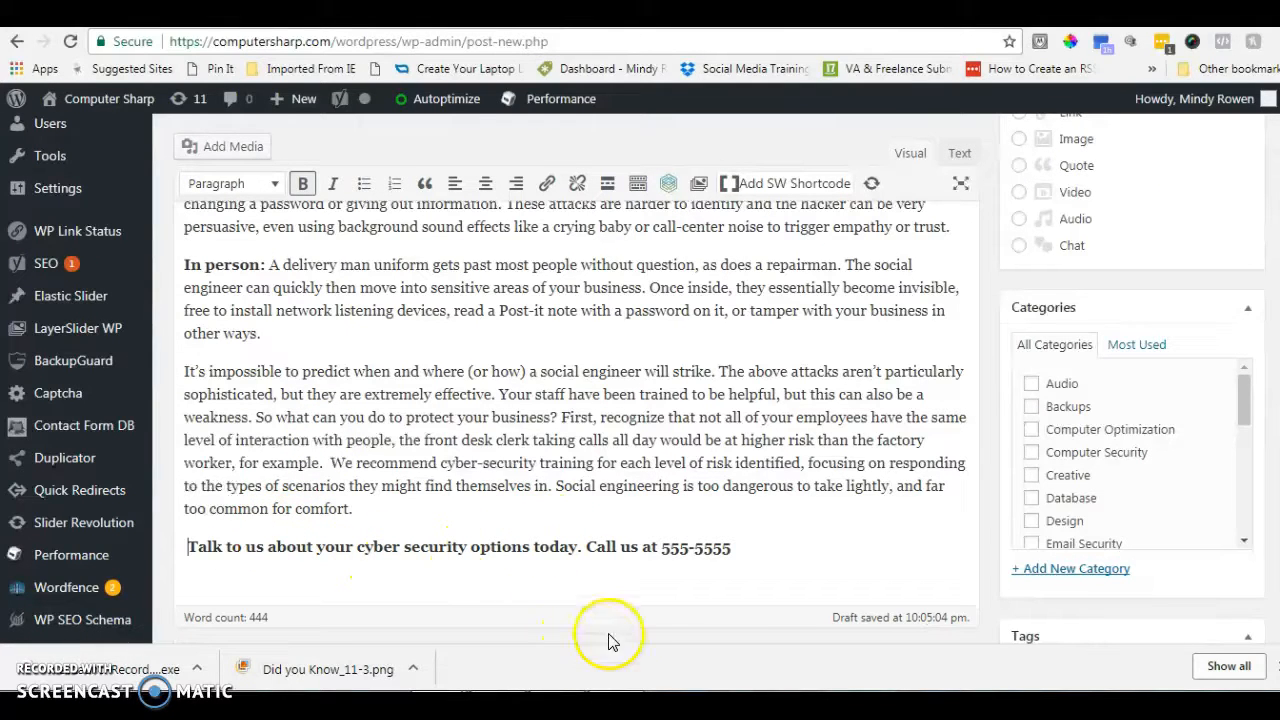
Step: Replace the placeholder phone number in the closing line with the business number copied from blog post categories.txt, ending with a period
drag(664, 547, 735, 549)
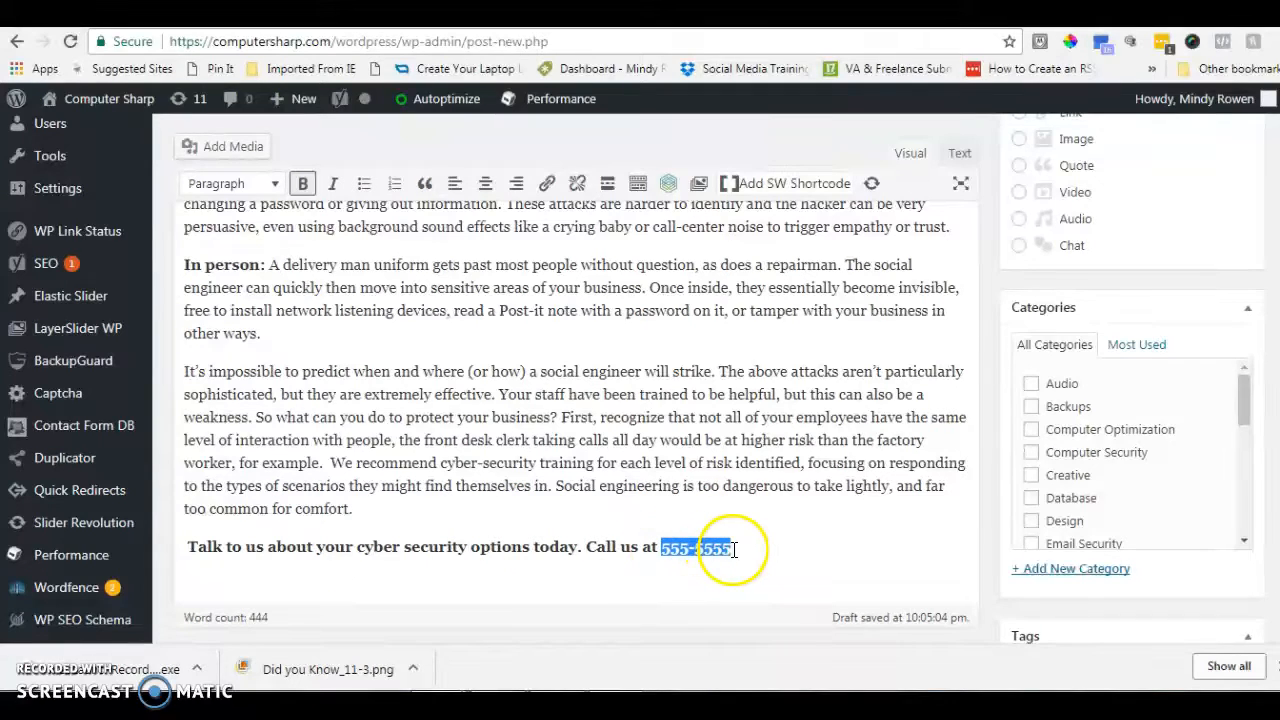
click(500, 676)
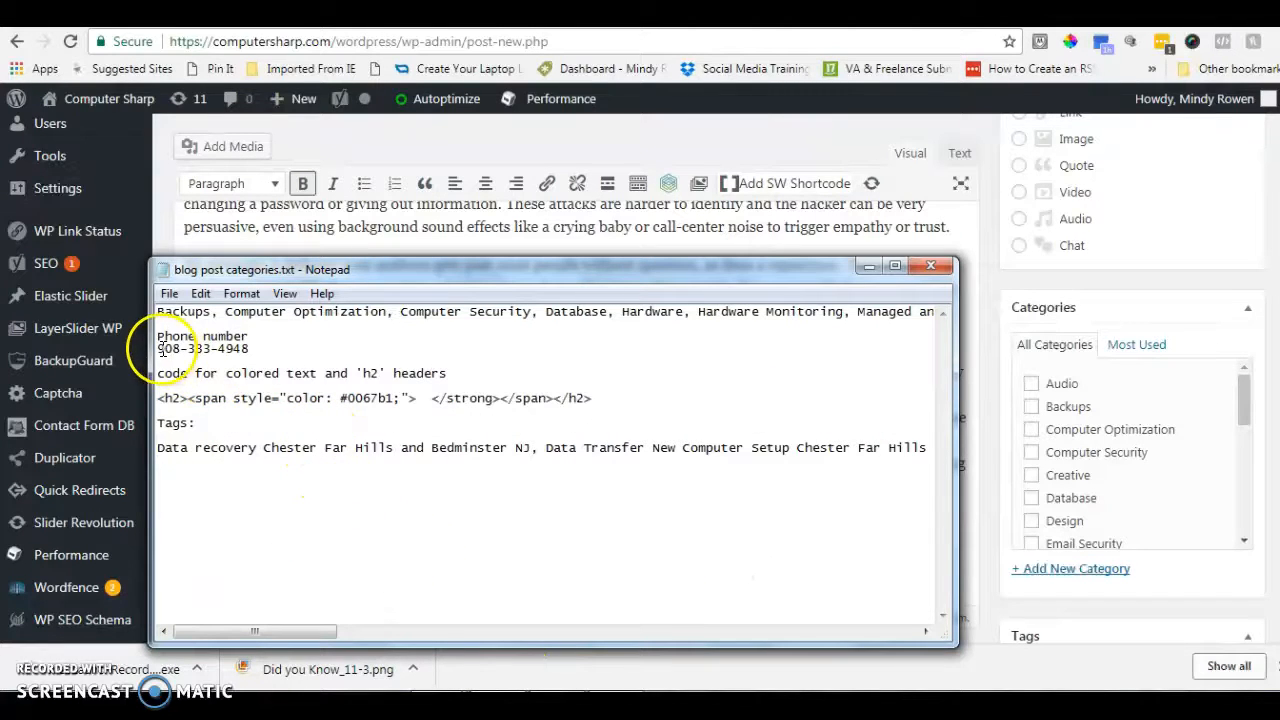
drag(159, 349, 249, 348)
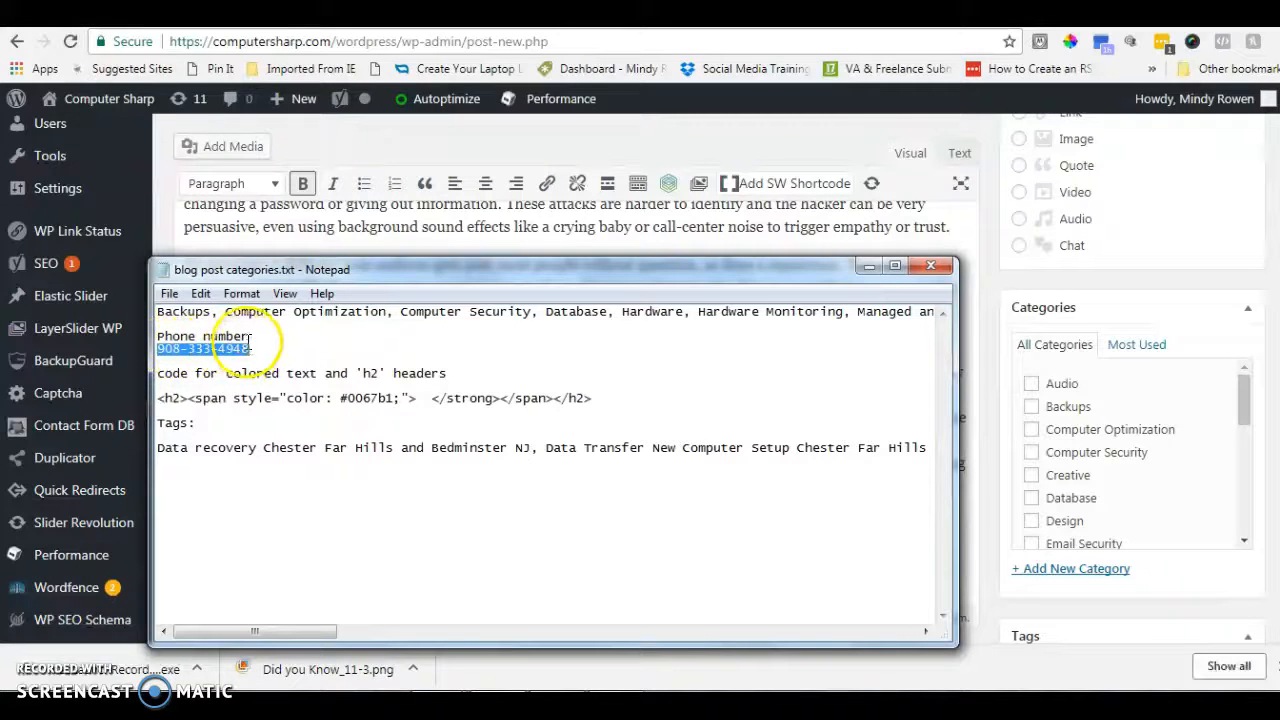
right_click(214, 357)
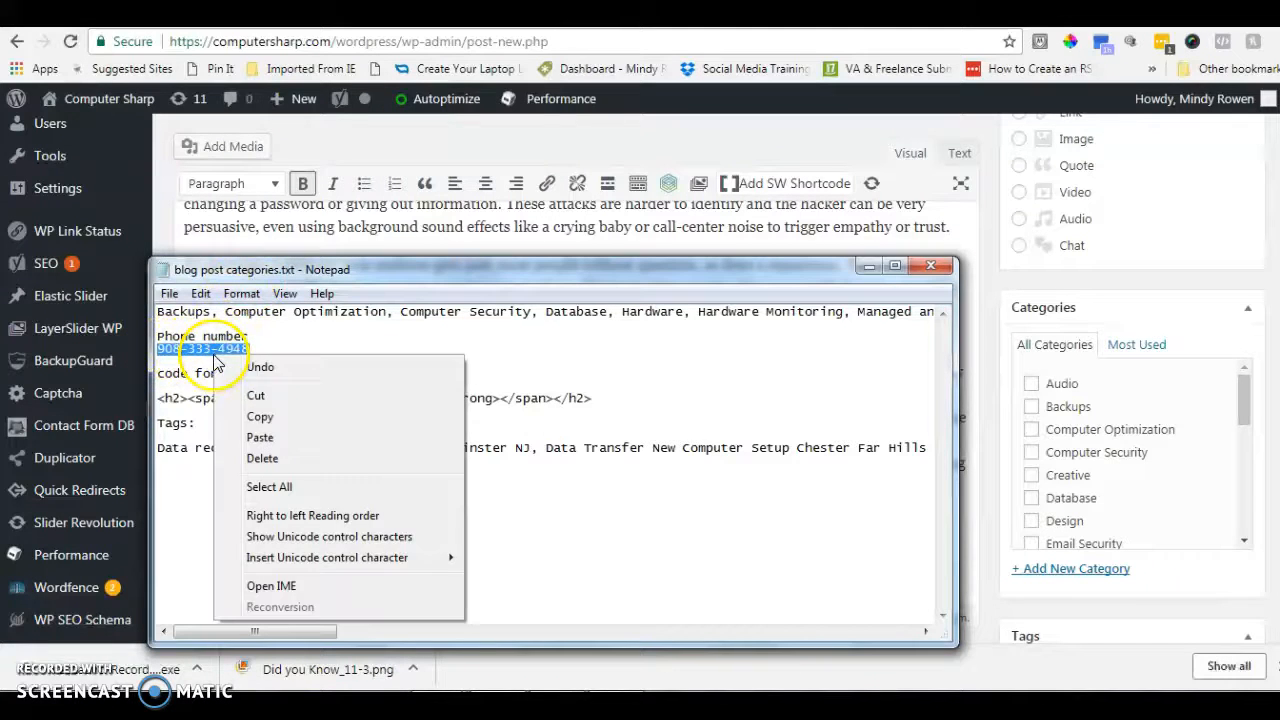
click(256, 413)
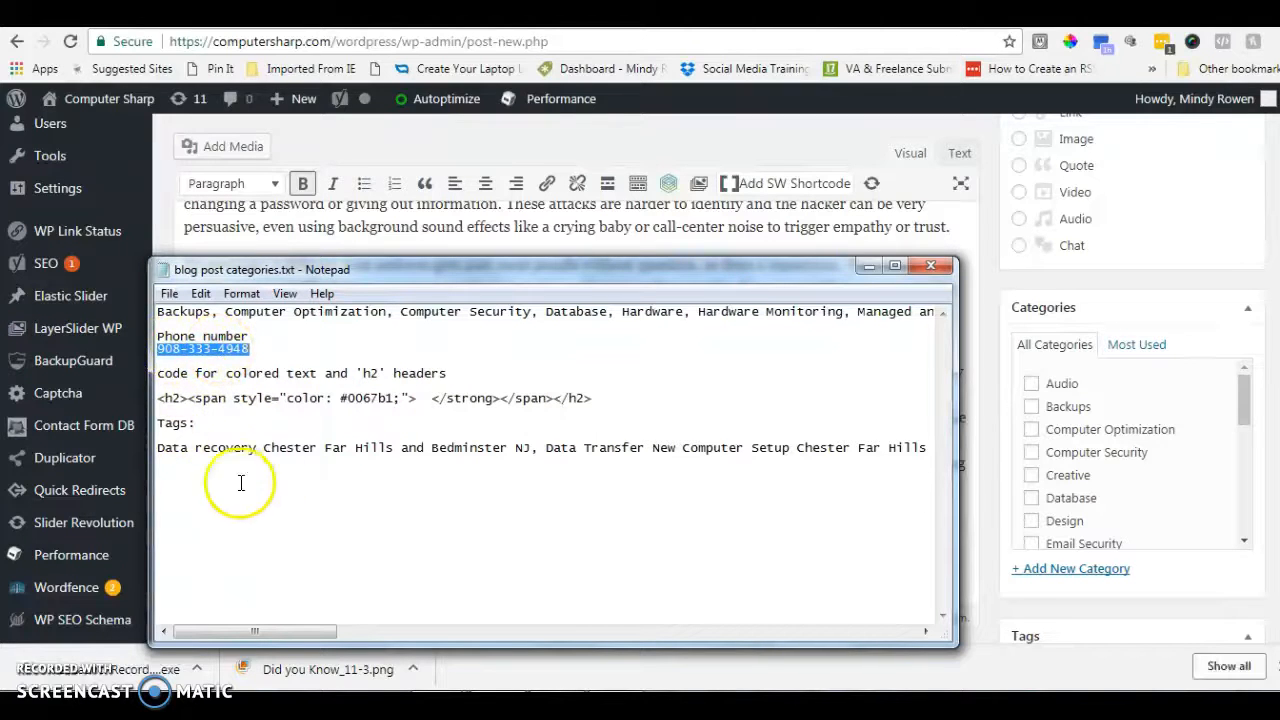
click(867, 270)
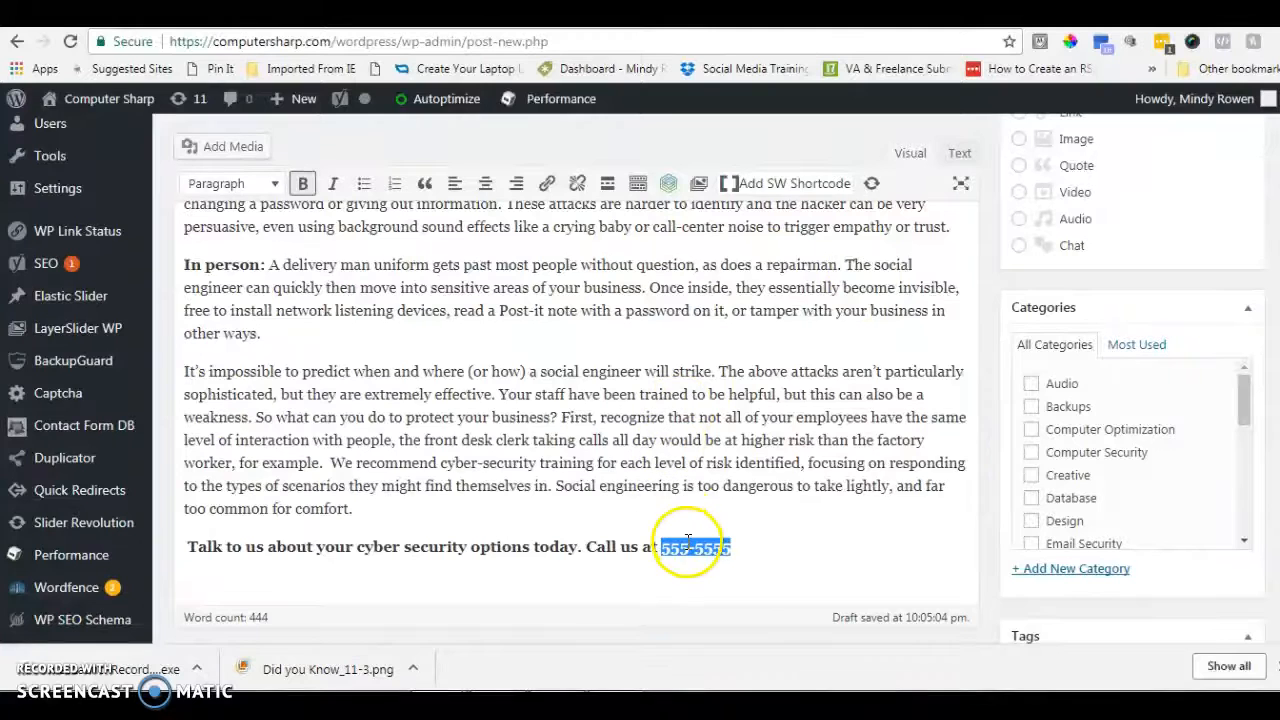
right_click(688, 549)
click(738, 290)
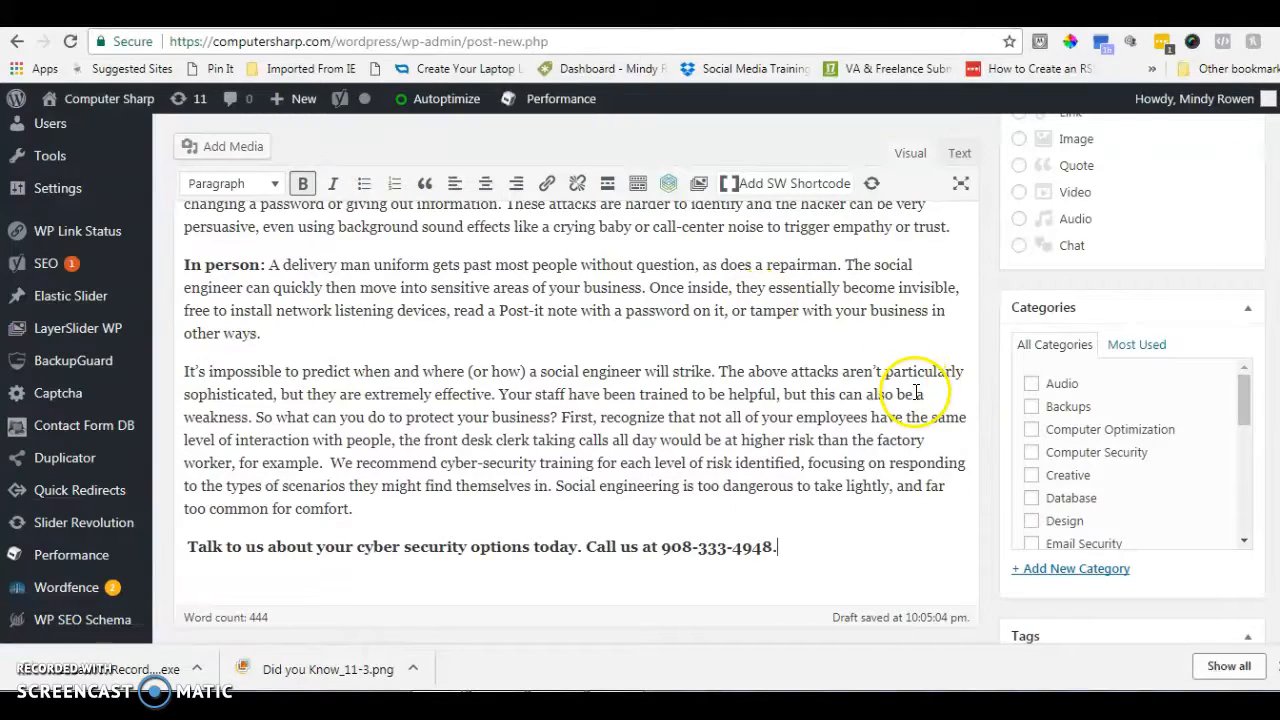
Step: Copy the full line of tags listed under Tags in the blog post categories.txt notes
scroll(915, 392, up, 10)
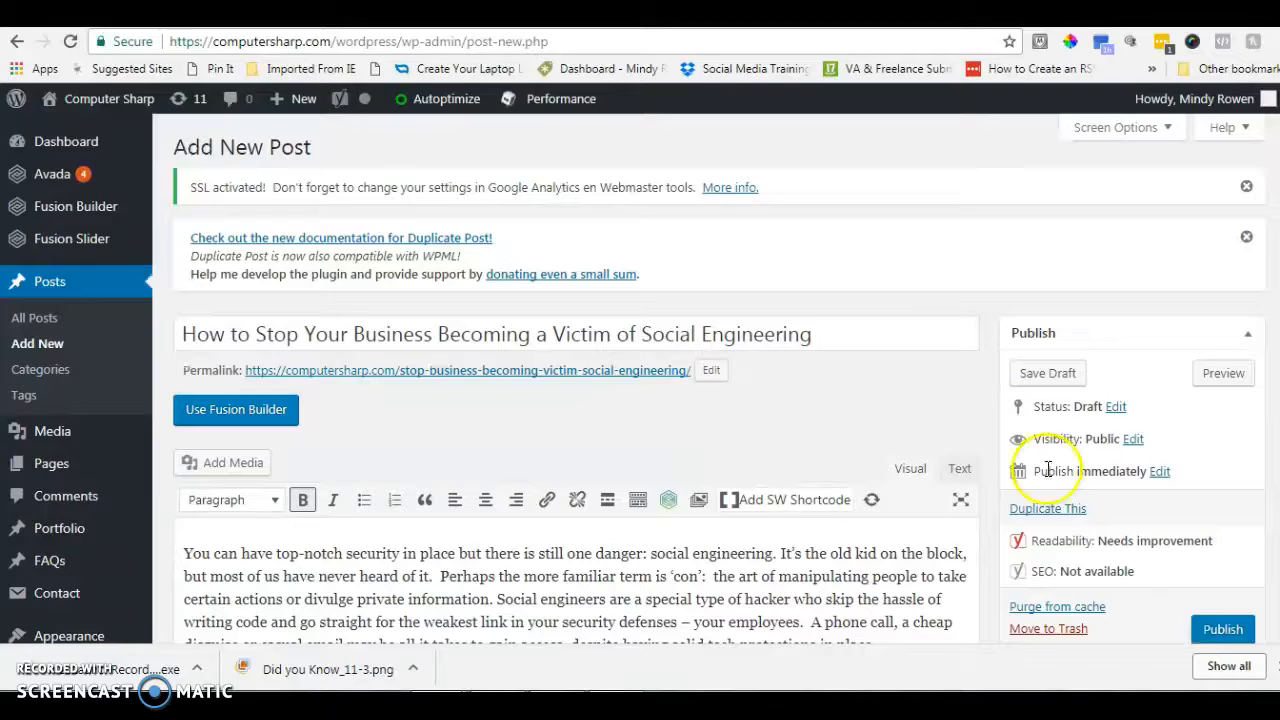
scroll(1052, 477, down, 10)
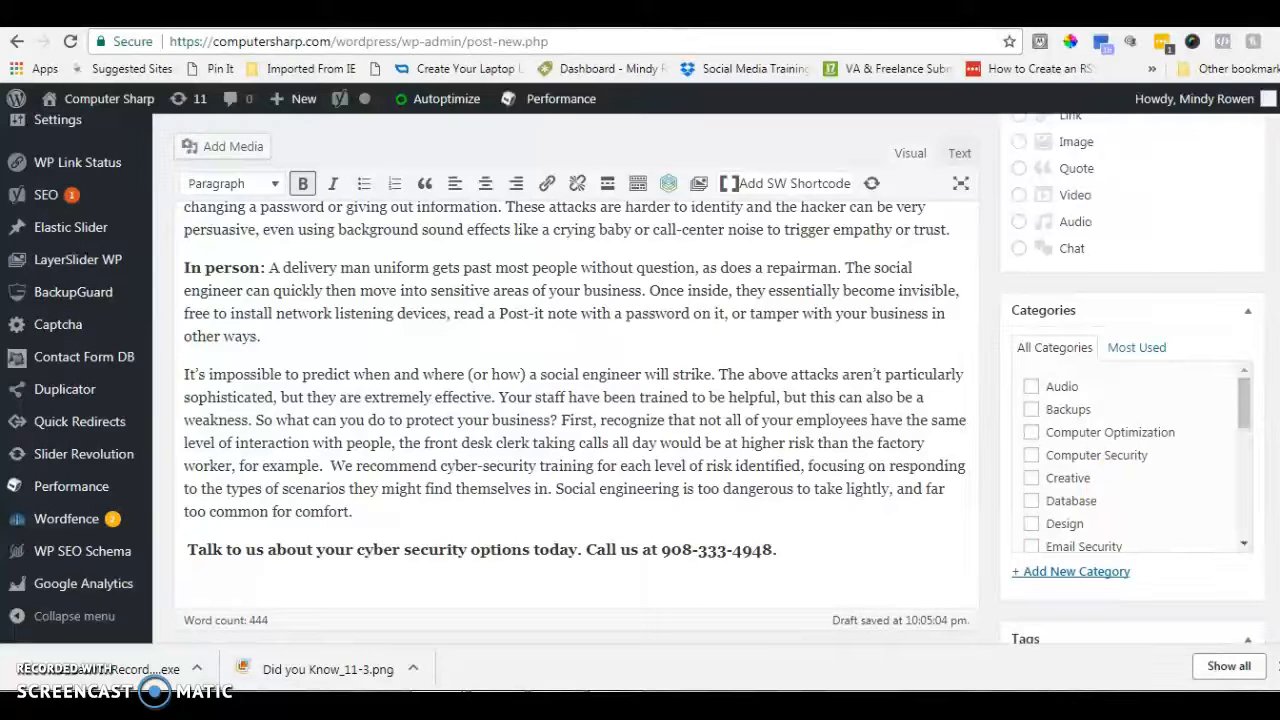
click(508, 688)
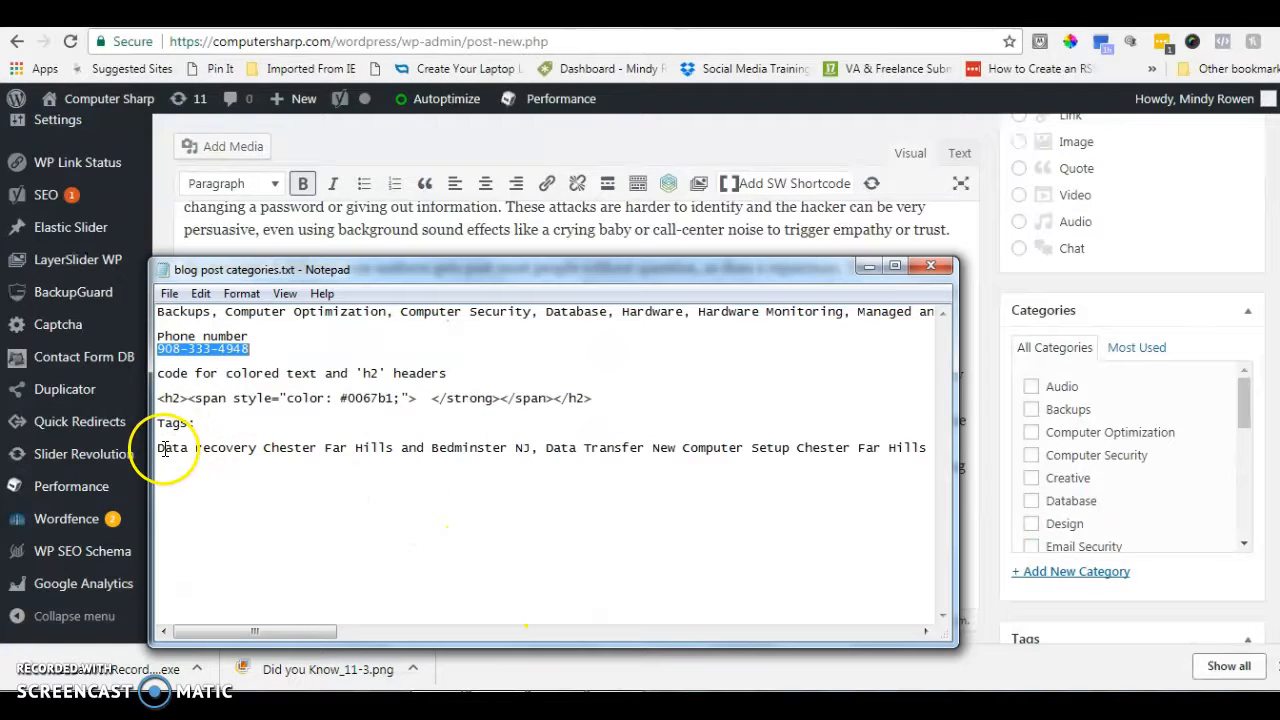
drag(160, 449, 172, 463)
right_click(203, 447)
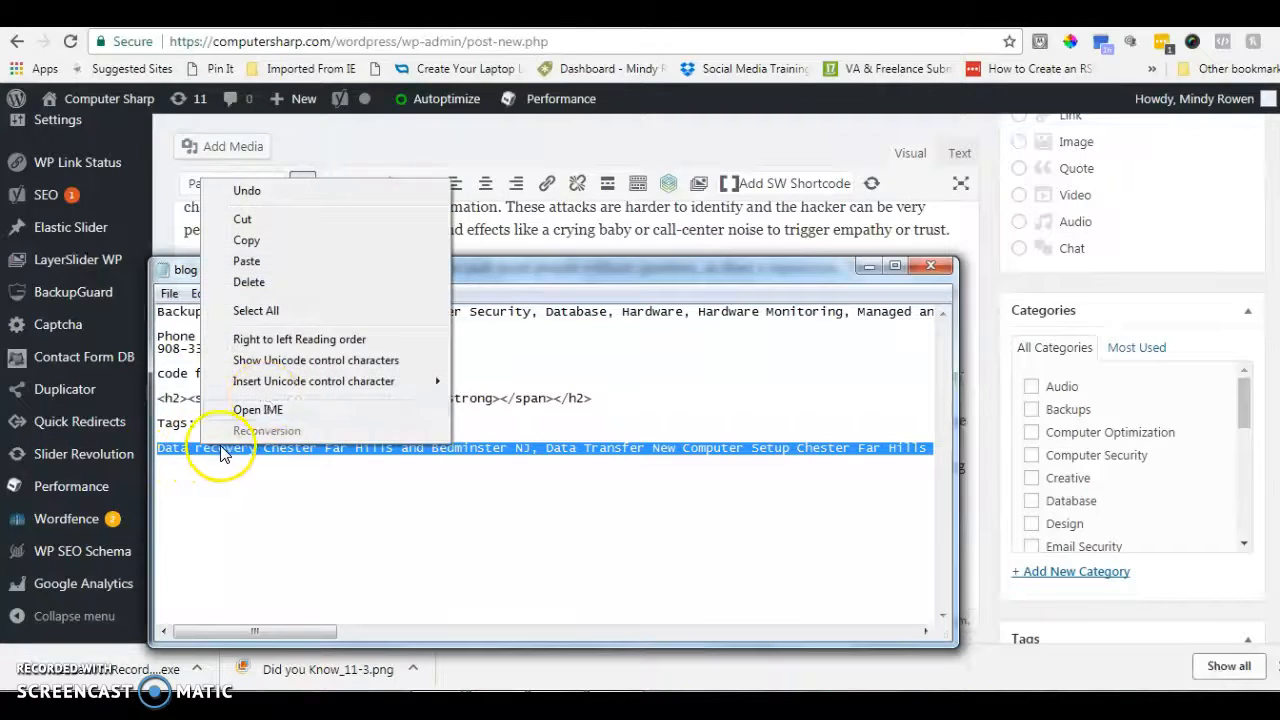
click(247, 241)
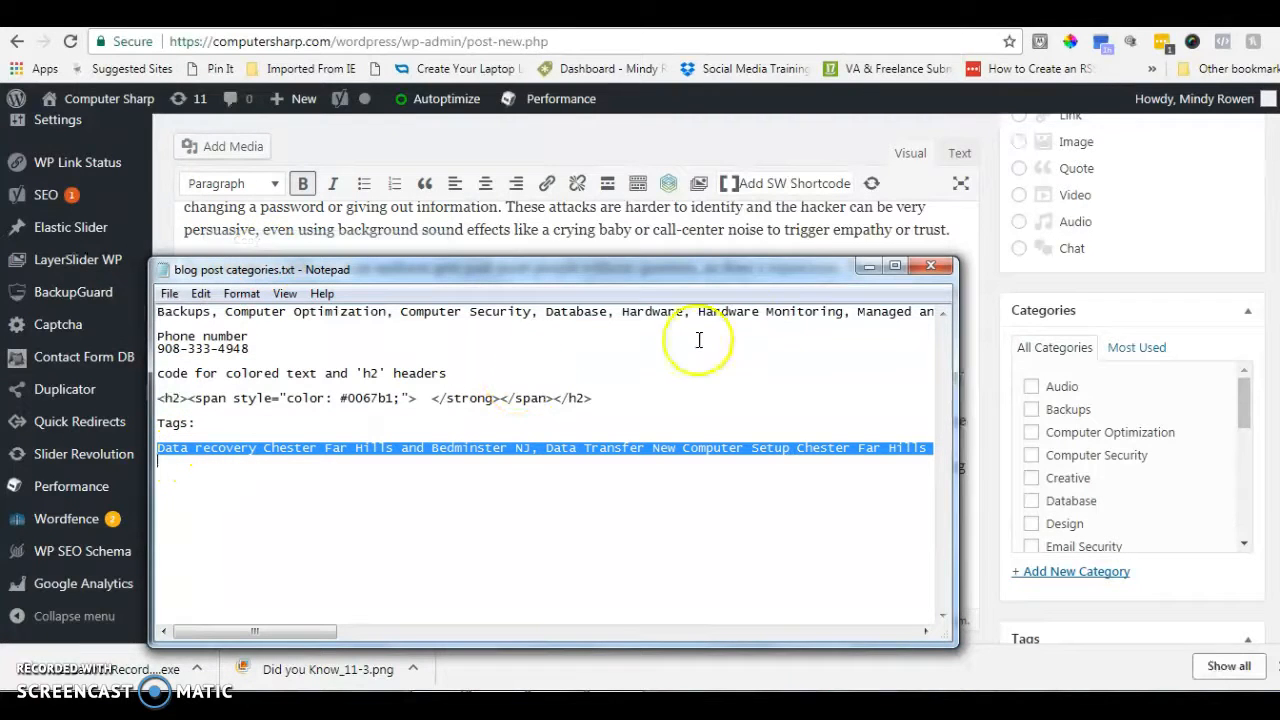
Step: Return to the WordPress post and add the copied line of tags as the post's tags
click(867, 268)
scroll(1058, 451, down, 3)
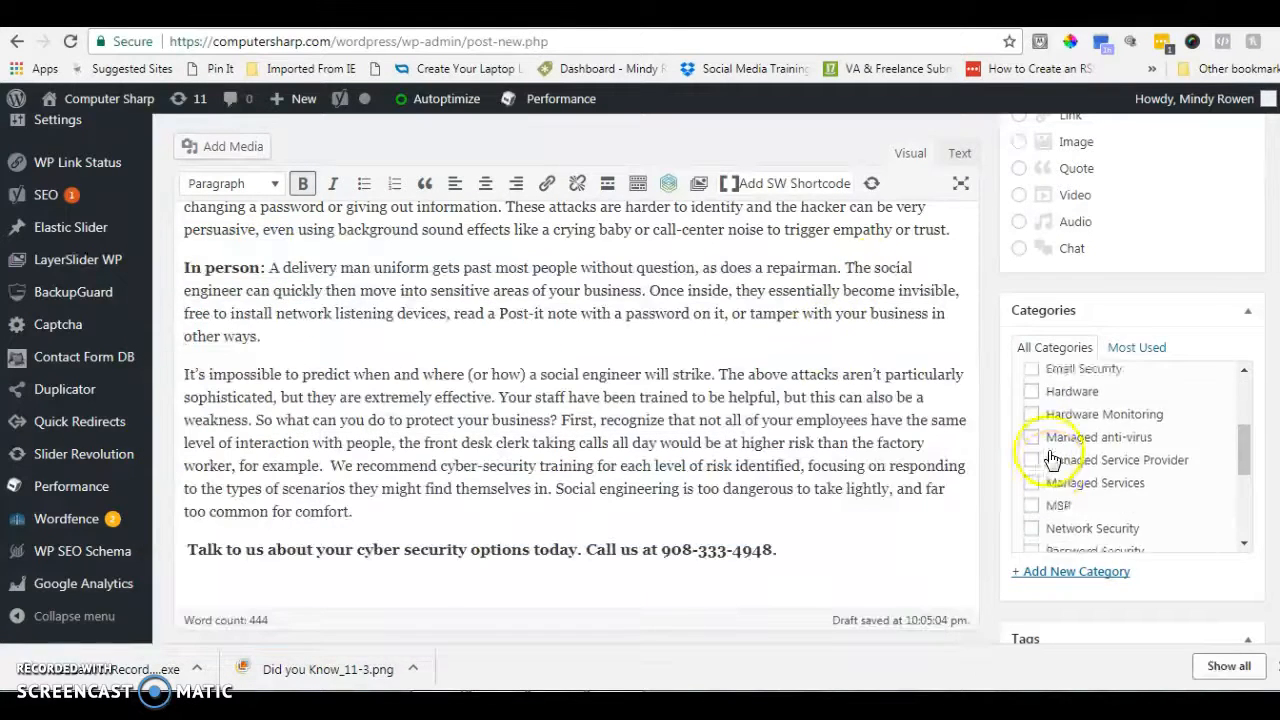
scroll(1150, 560, down, 2)
click(1071, 494)
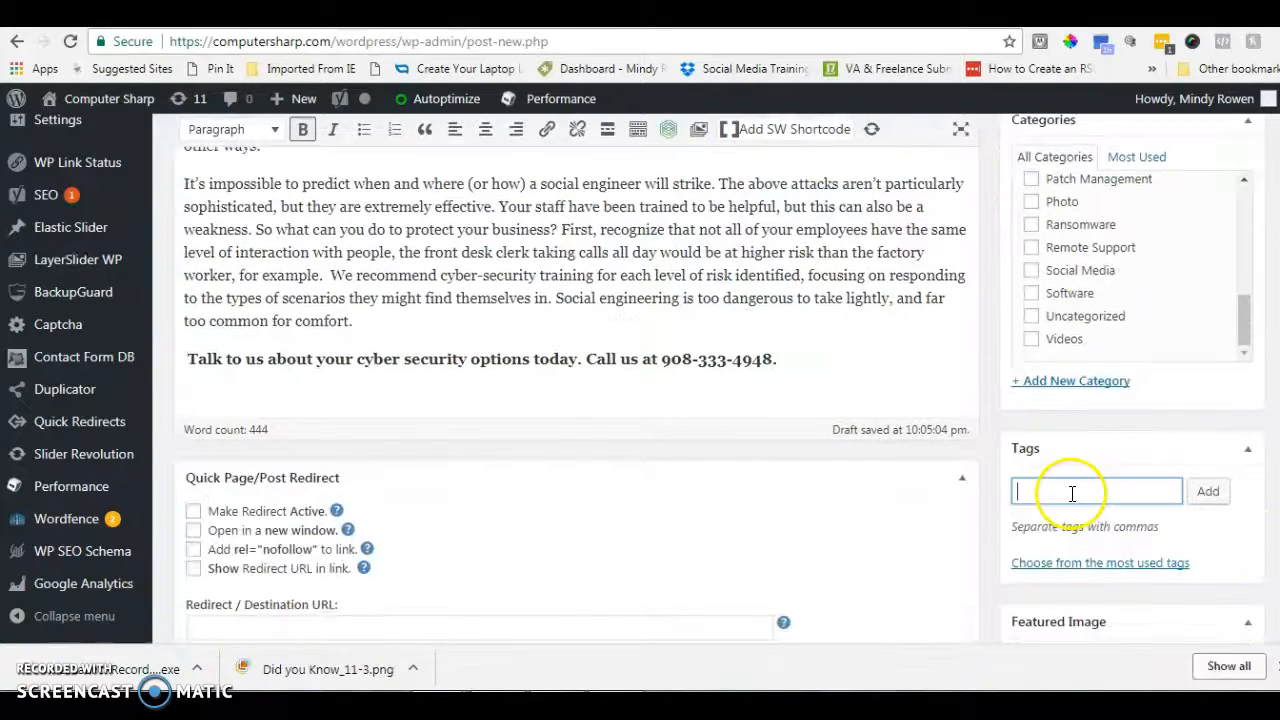
right_click(1071, 492)
click(1094, 295)
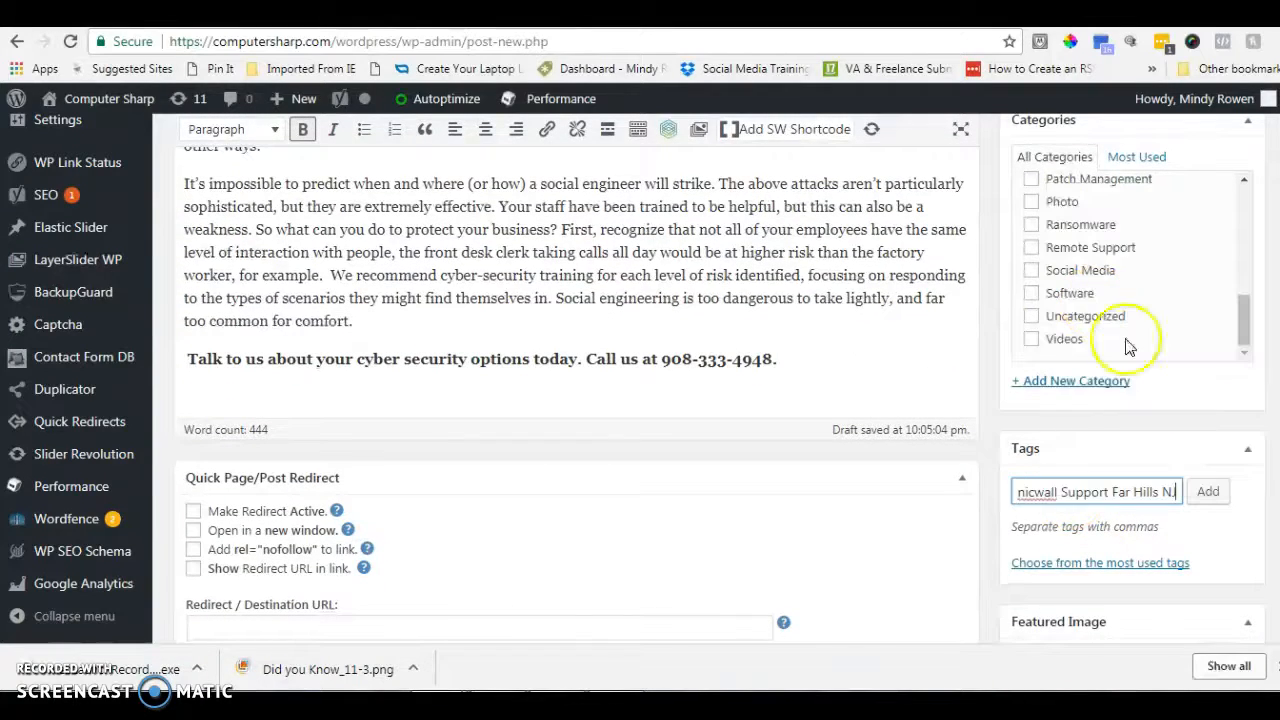
click(1208, 491)
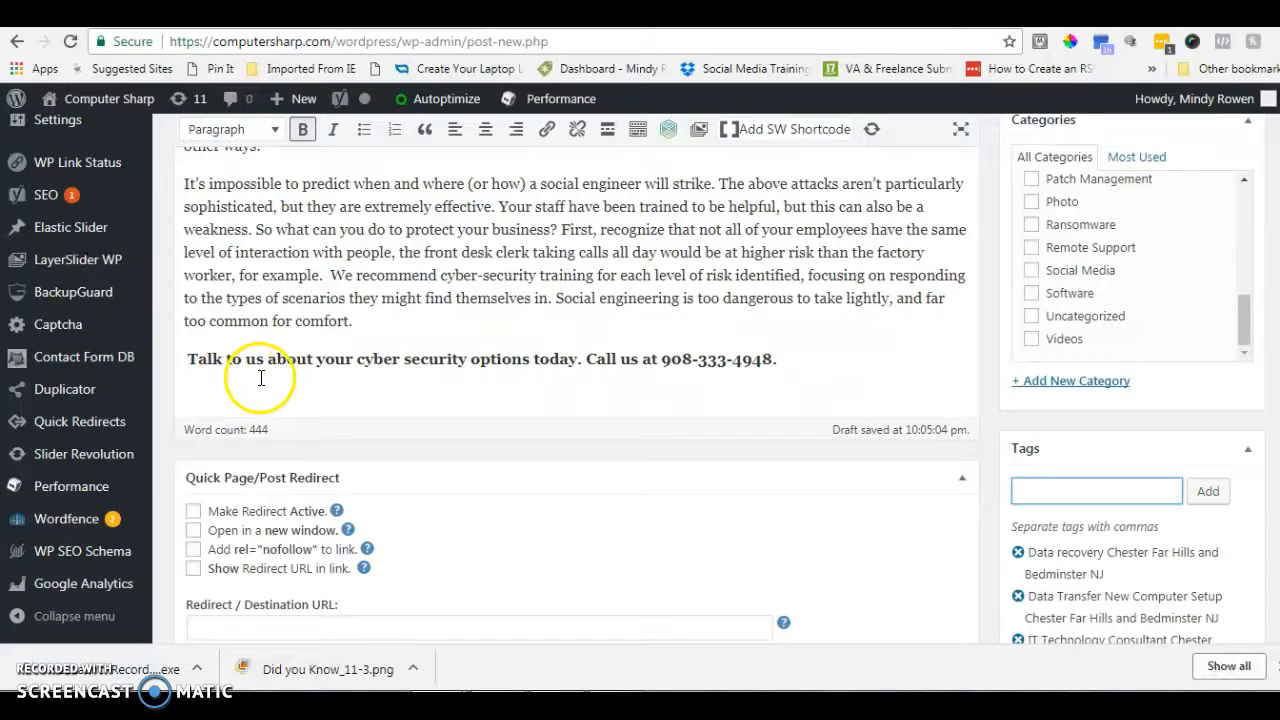
Step: Show the post body as HTML source and go to the closing call-to-action line
scroll(260, 378, up, 1)
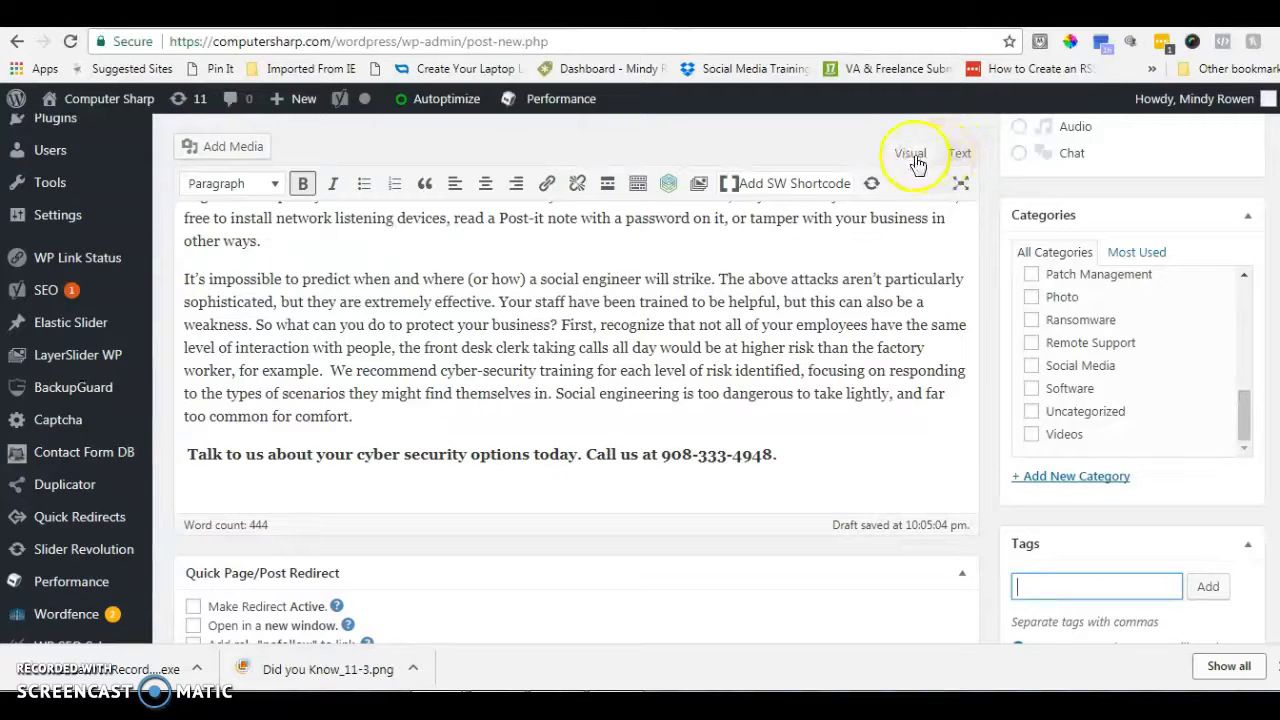
click(957, 157)
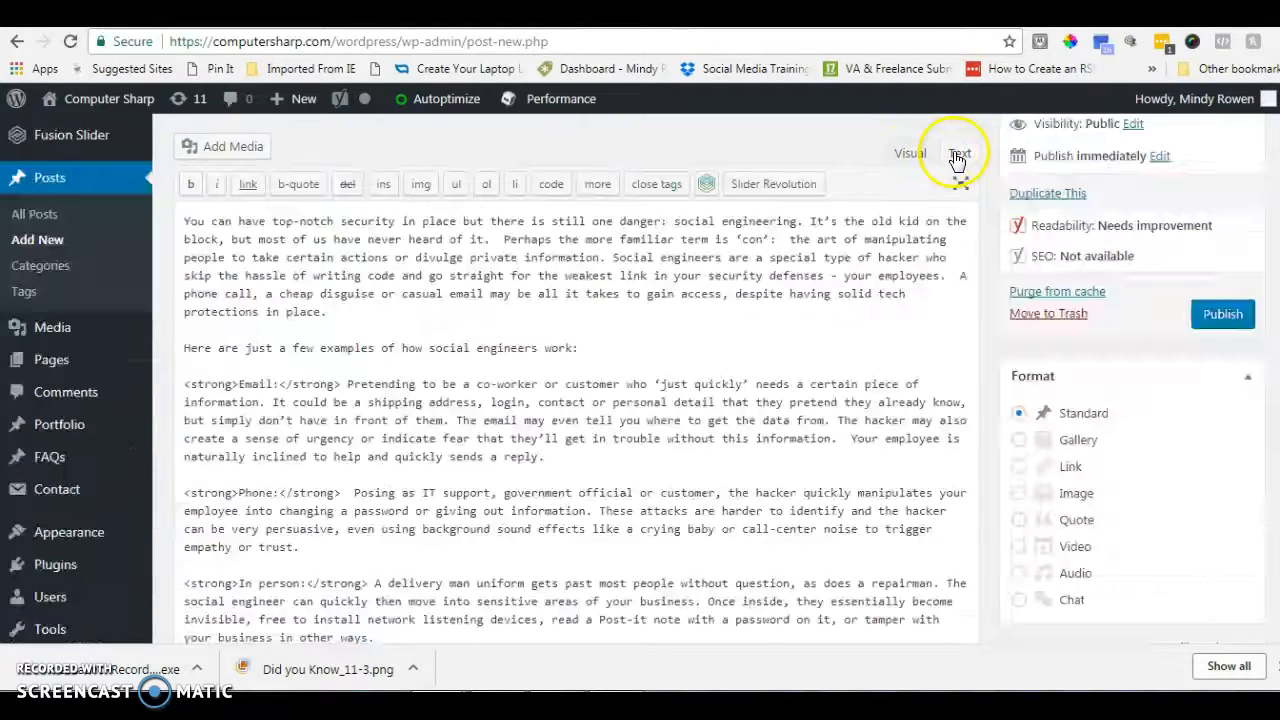
scroll(504, 480, down, 5)
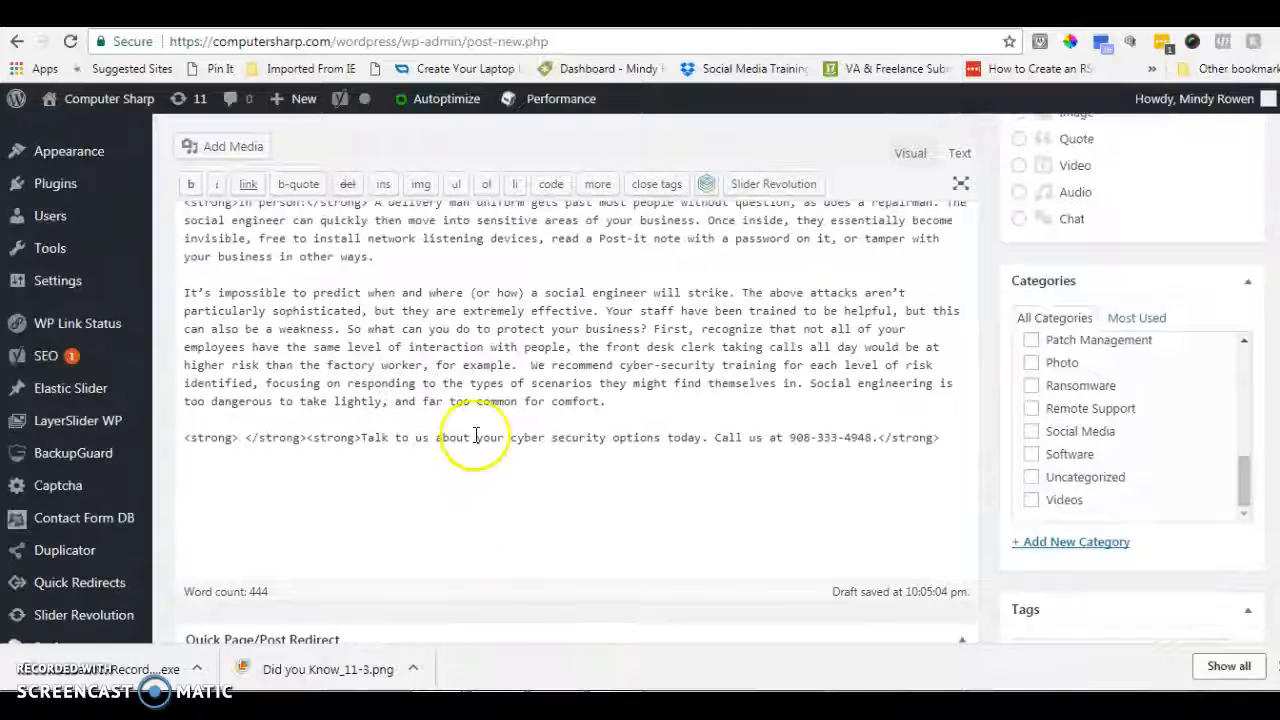
Step: Switch to the blog post categories.txt notes and insert <strong> between <h2> and the <span> tag in the header code
key(alt+Tab)
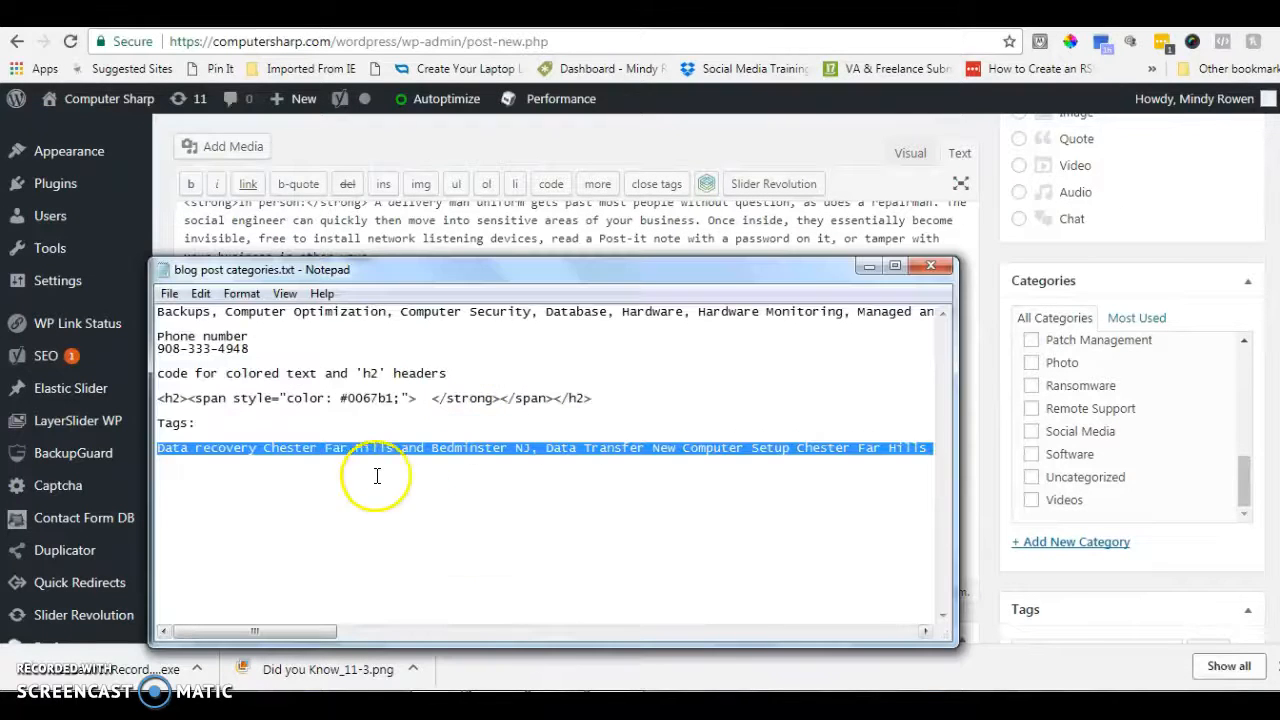
click(323, 449)
drag(158, 398, 408, 398)
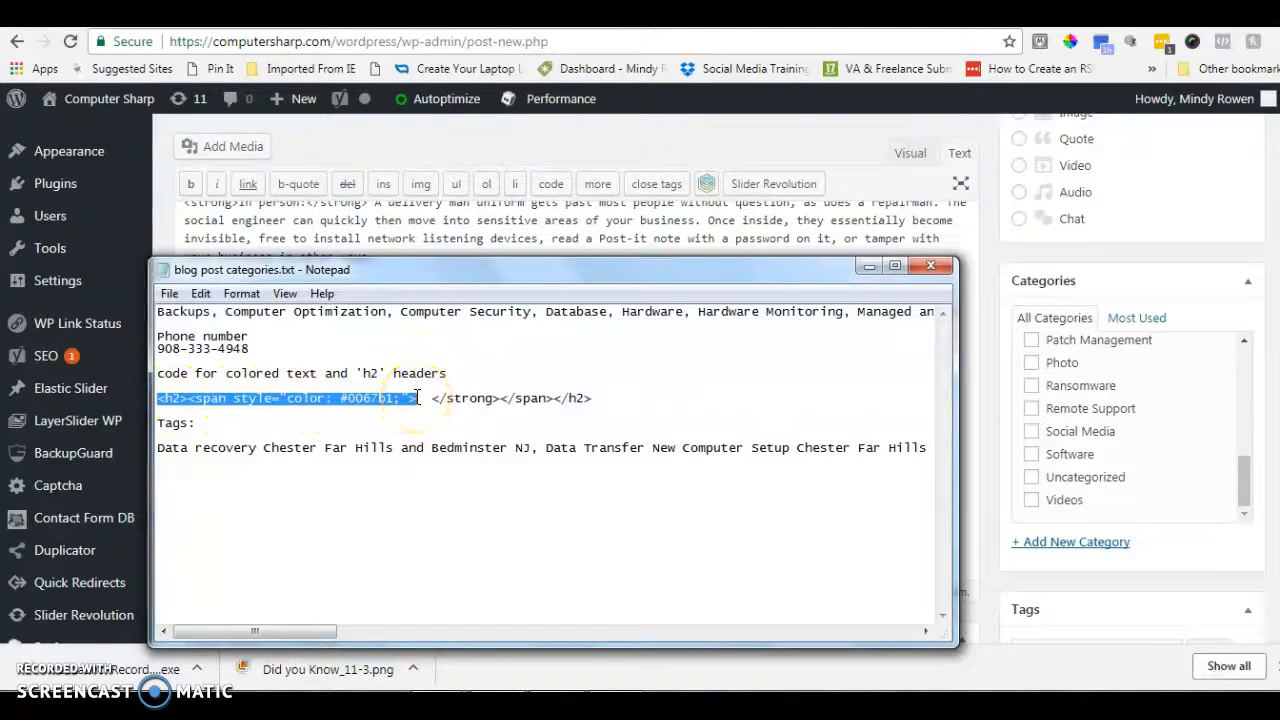
right_click(418, 398)
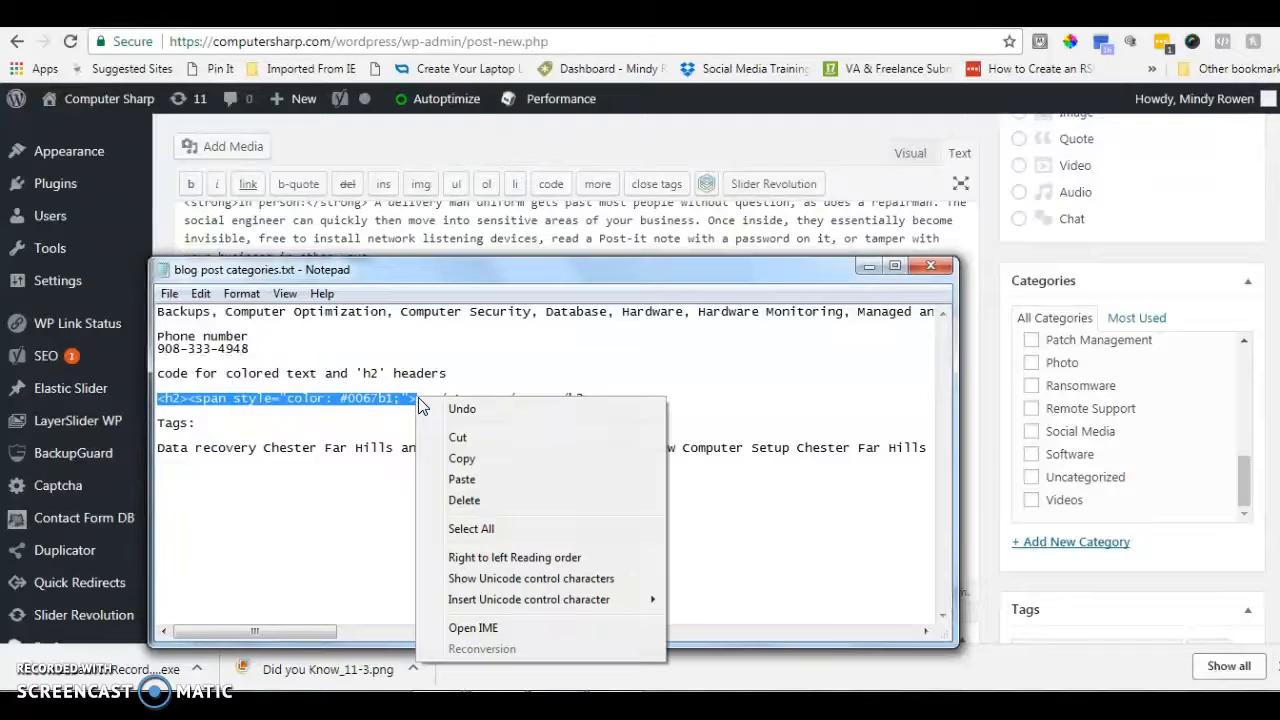
click(425, 443)
click(333, 436)
click(189, 398)
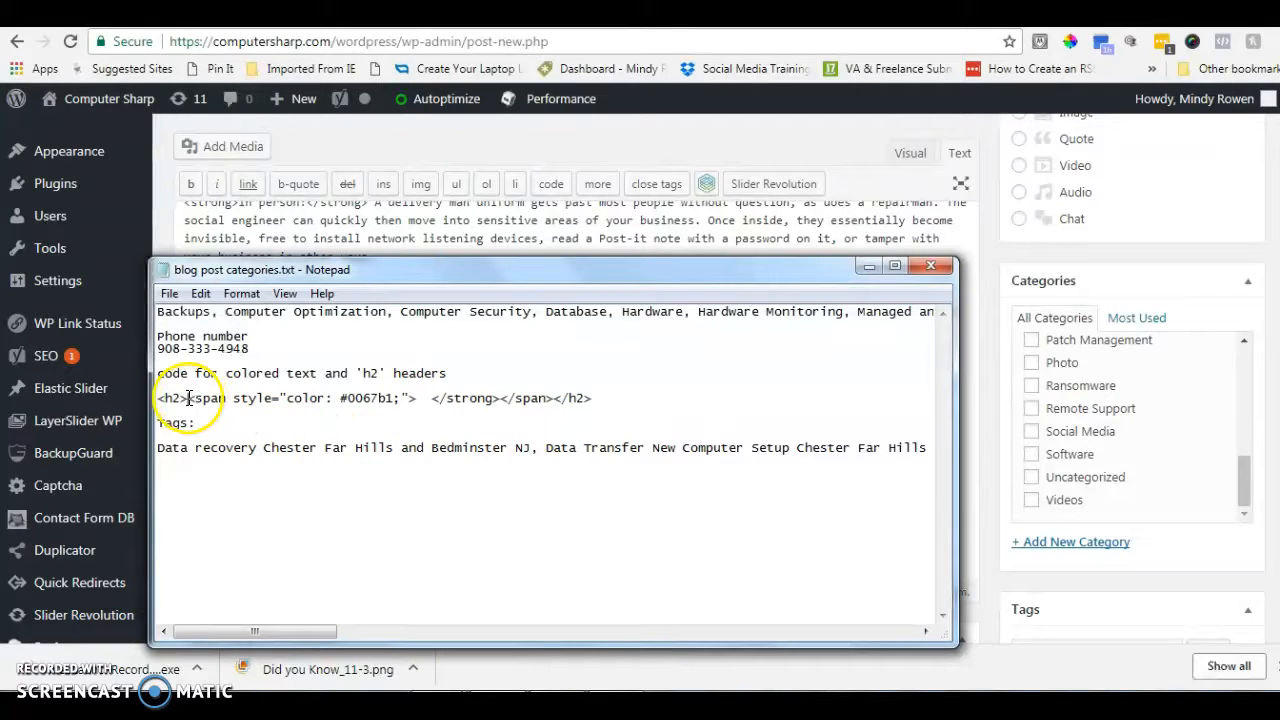
text(<strong>)
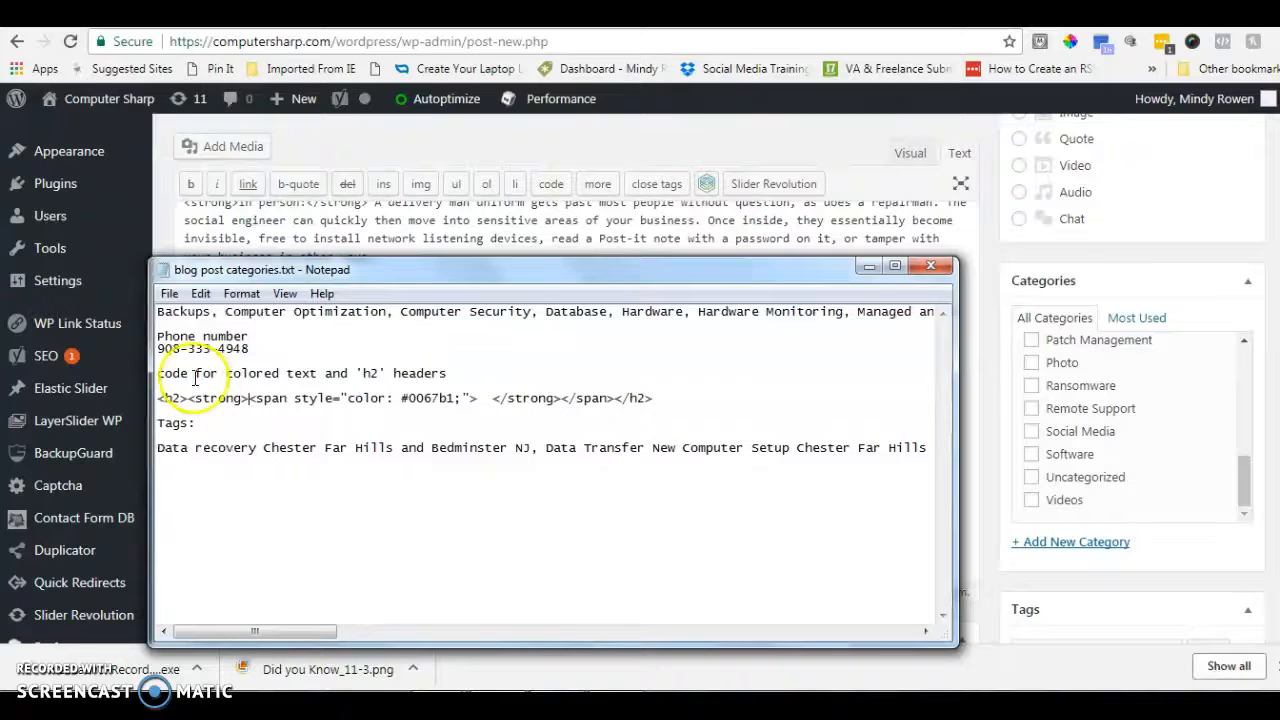
Step: Copy the opening code <h2><strong><span style="color: #0067b1;"> from the notes and return to the WordPress post
drag(157, 398, 474, 396)
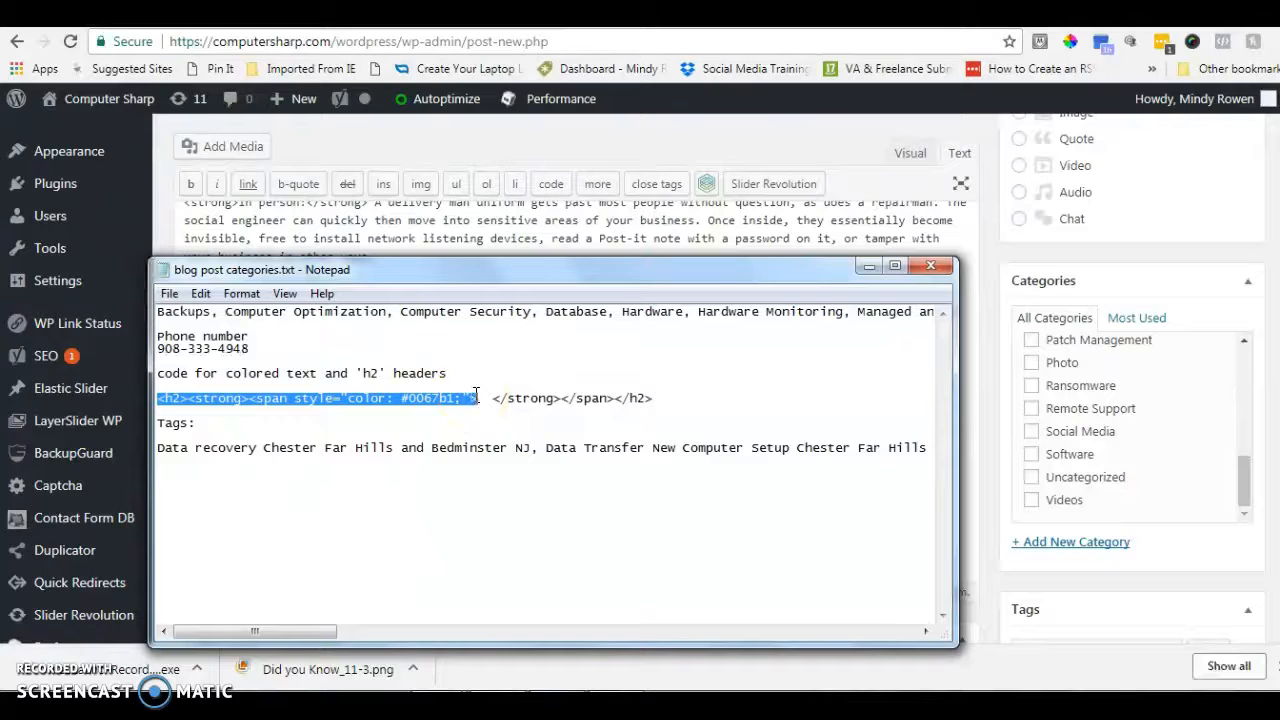
right_click(422, 400)
click(471, 455)
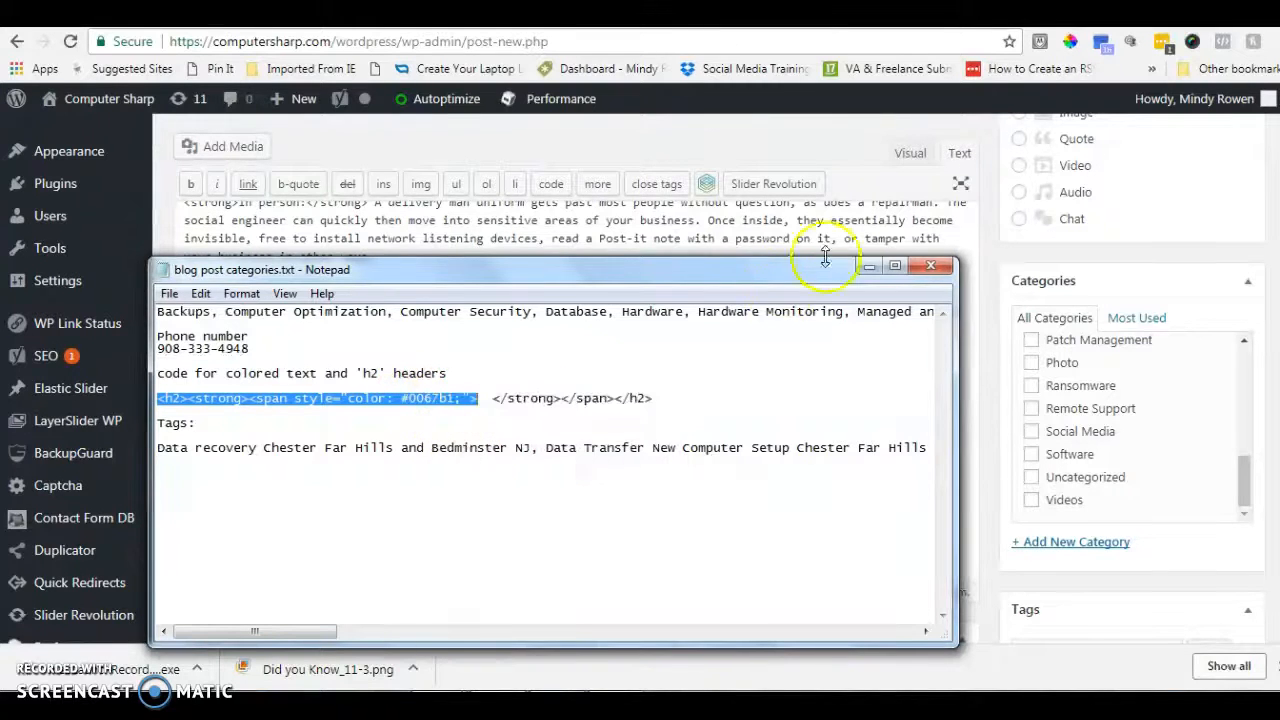
click(866, 268)
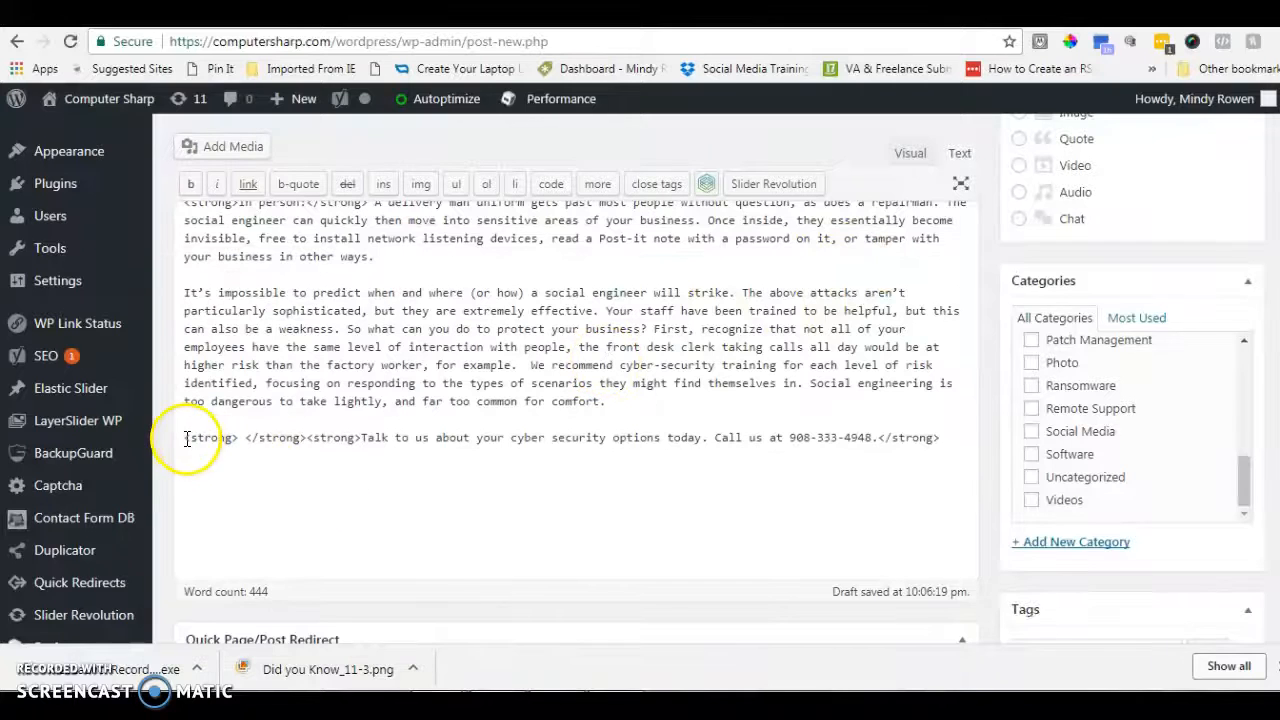
Step: Replace the strong tags before the closing call to action with the copied header code, and end the line with </span></h2>
drag(184, 438, 357, 441)
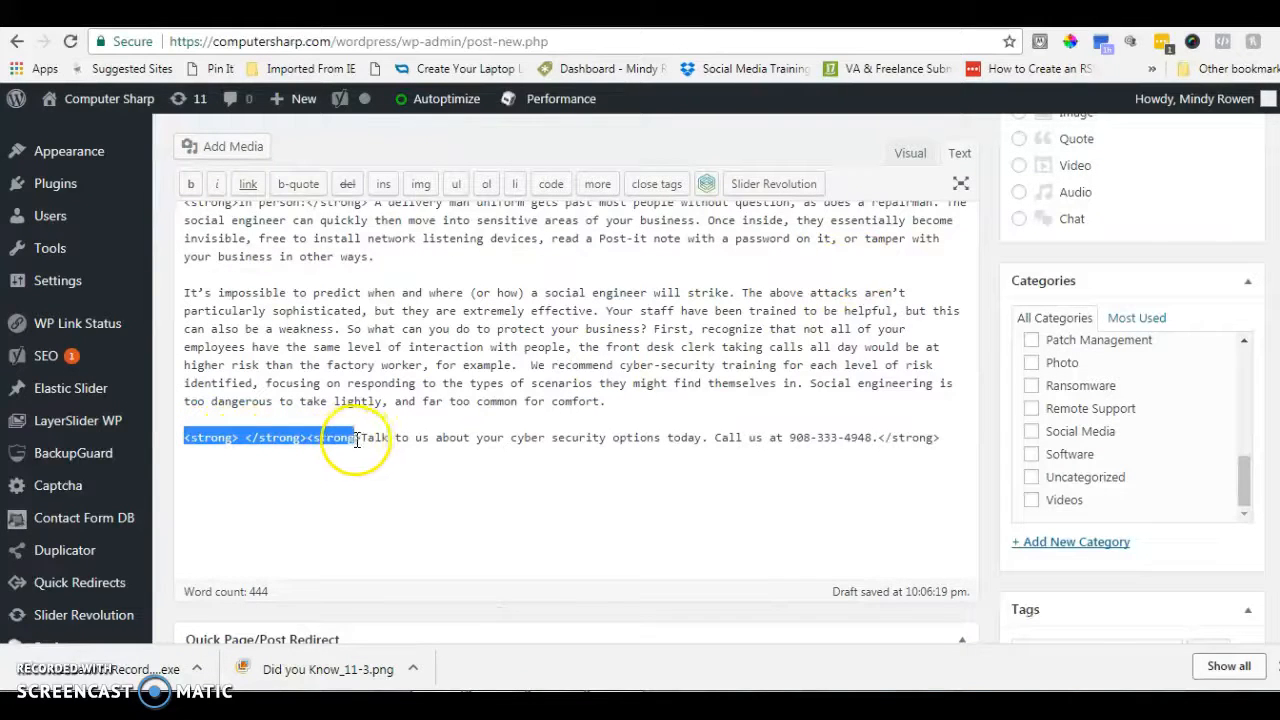
right_click(355, 440)
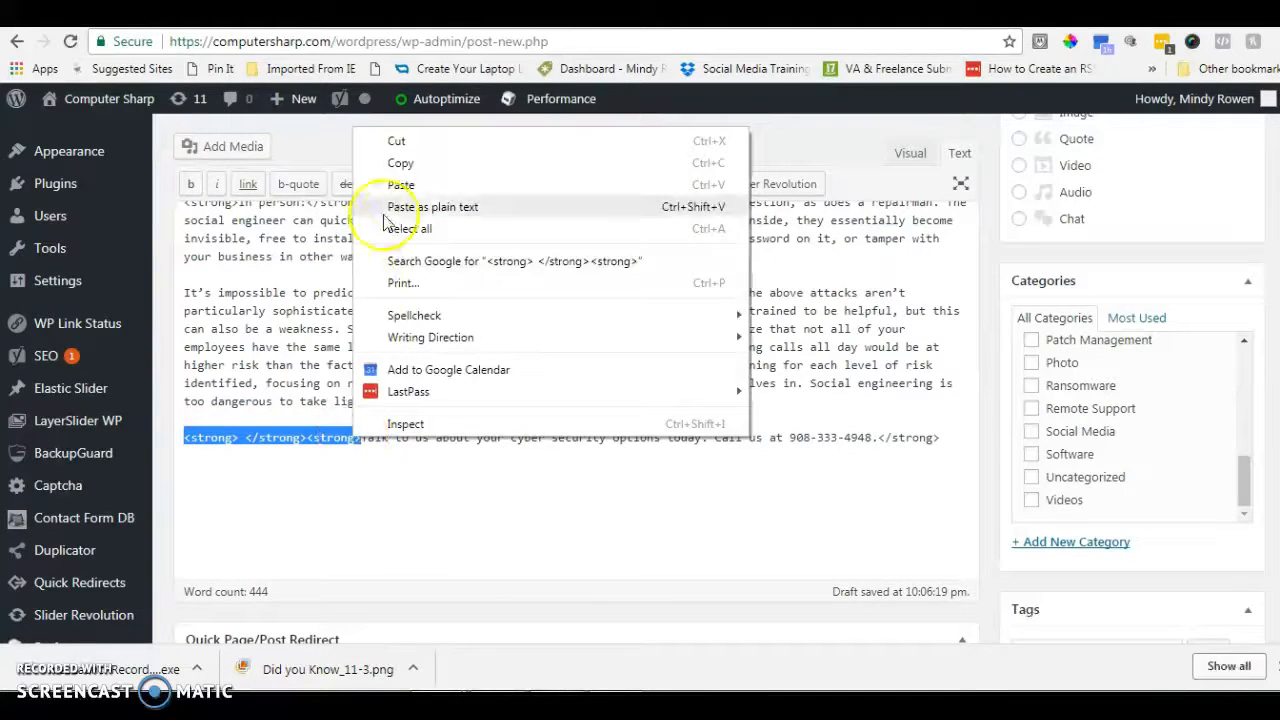
click(397, 183)
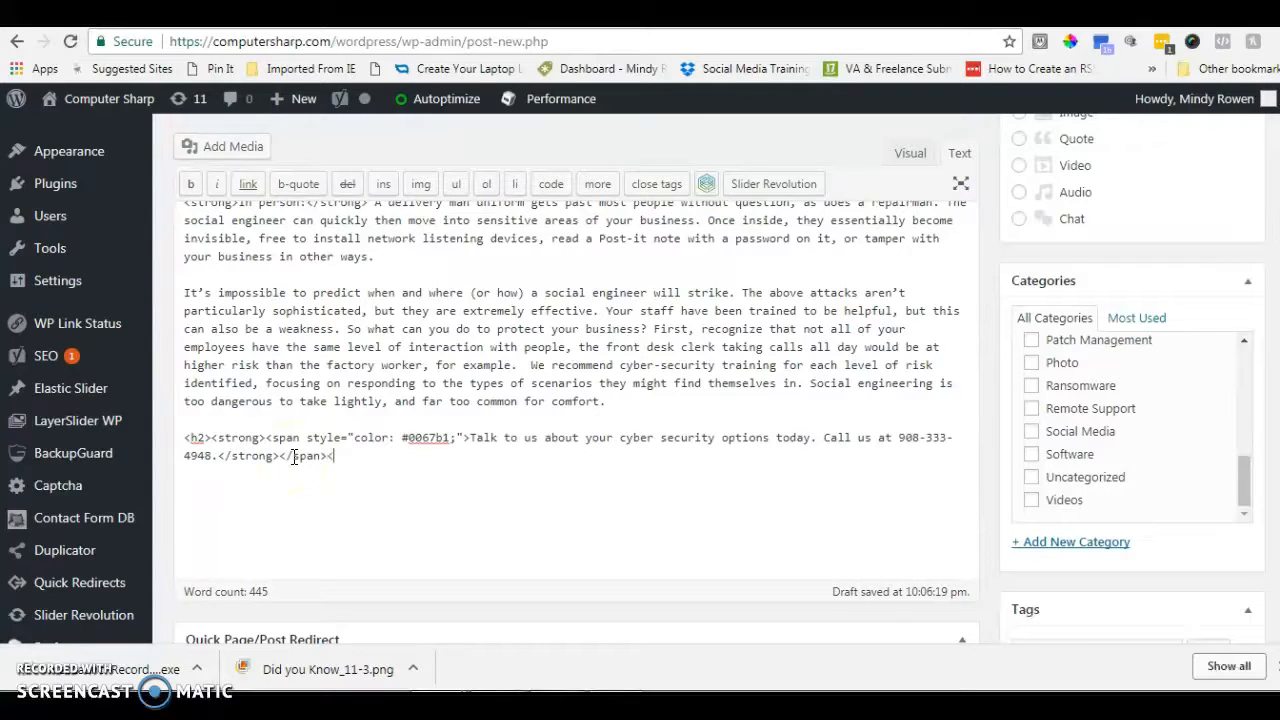
click(272, 485)
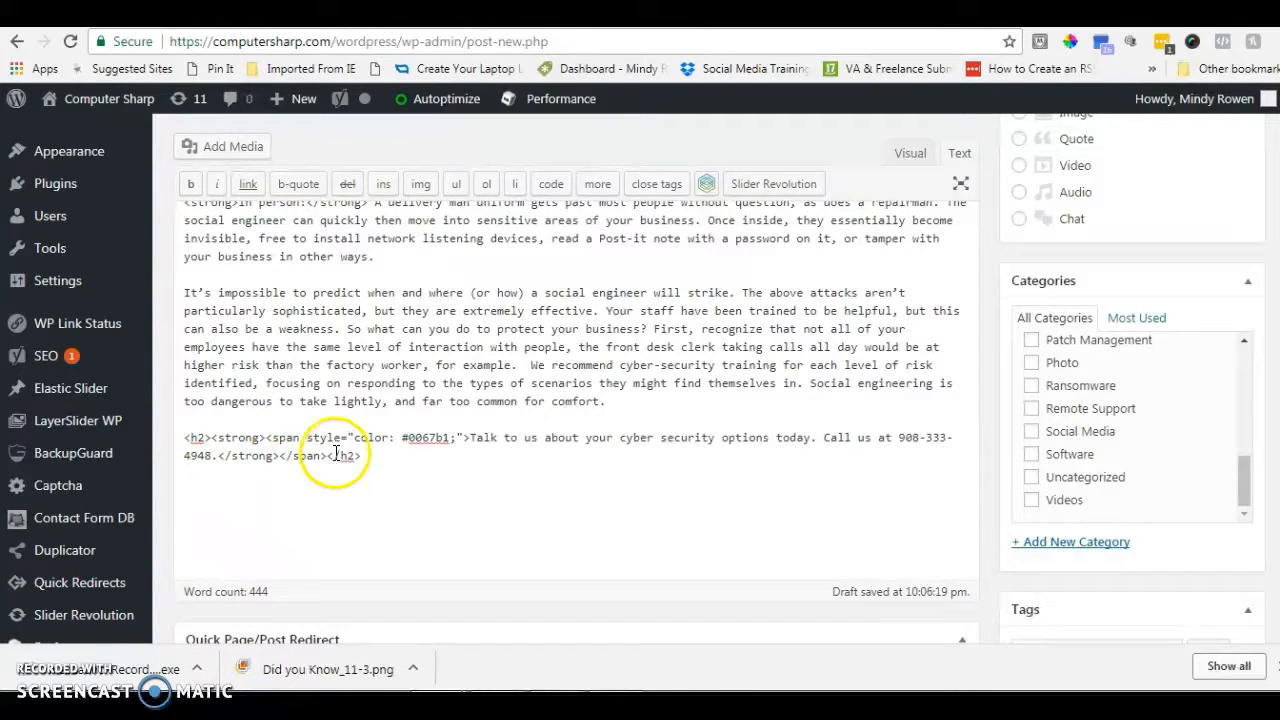
Step: Replace the opening <strong> tag of the Phone label with the copied header code and add </span> after its </strong>
scroll(339, 460, up, 2)
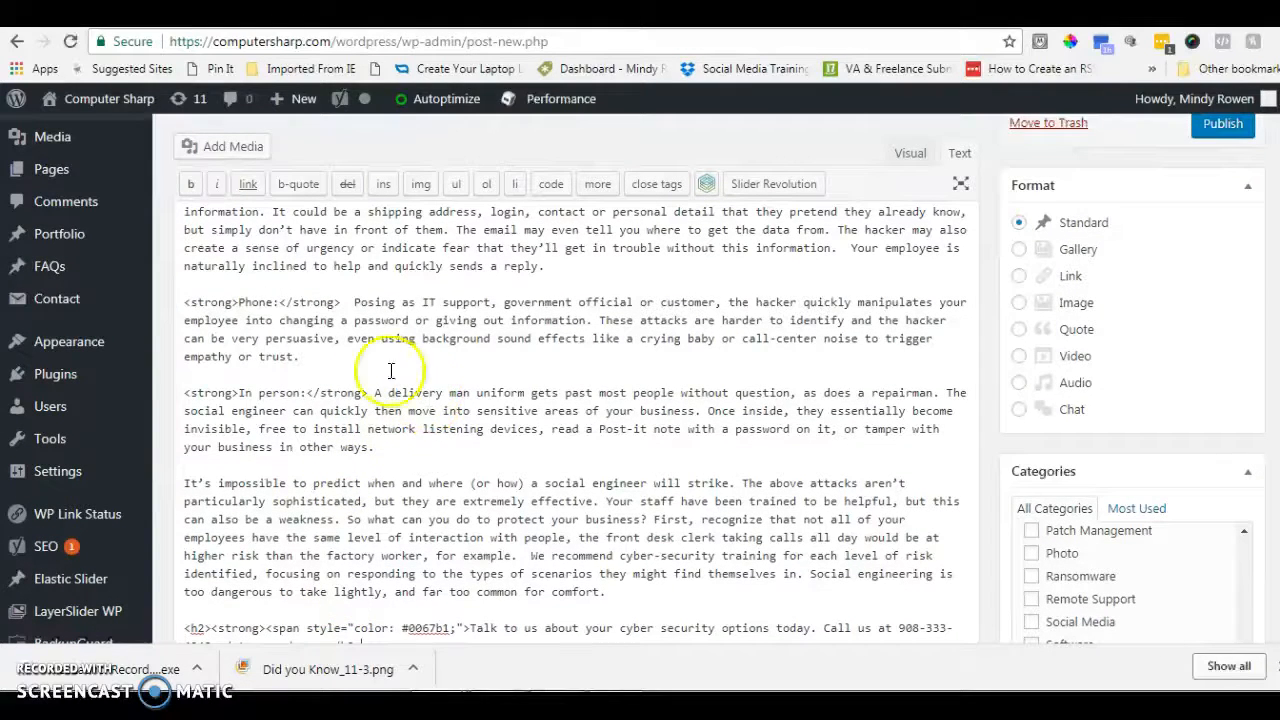
drag(184, 302, 230, 300)
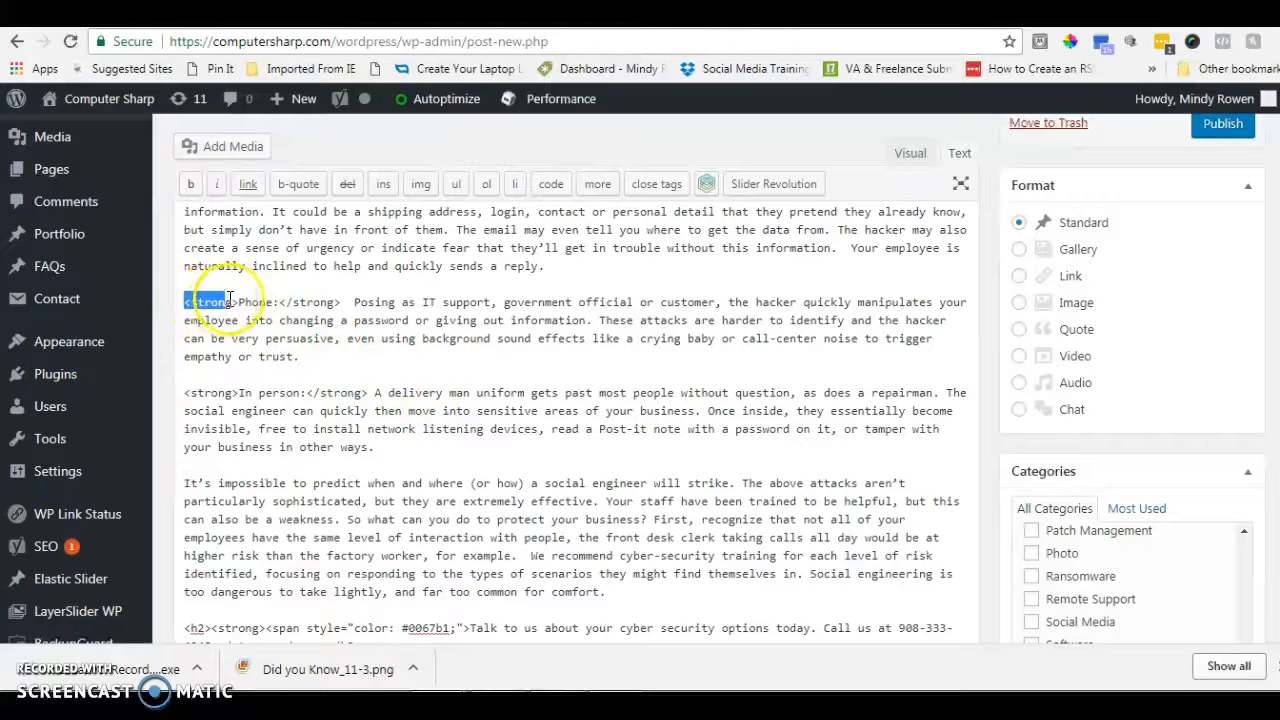
right_click(238, 302)
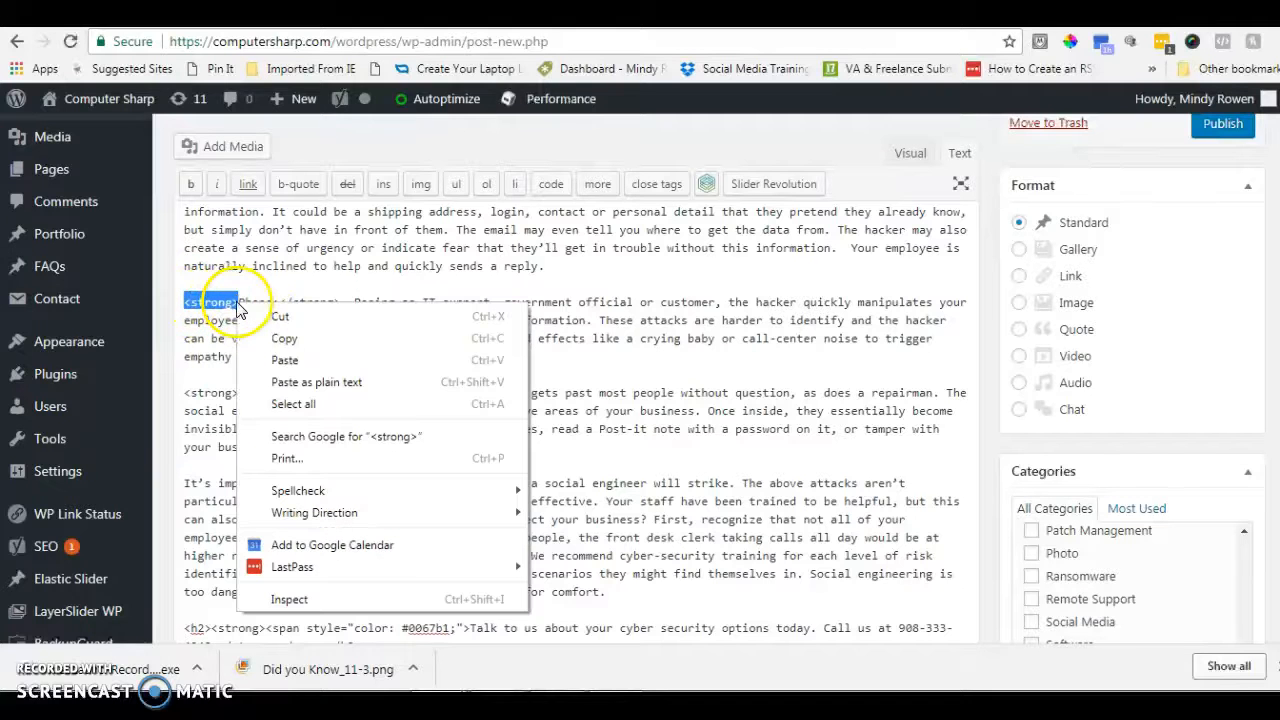
click(282, 357)
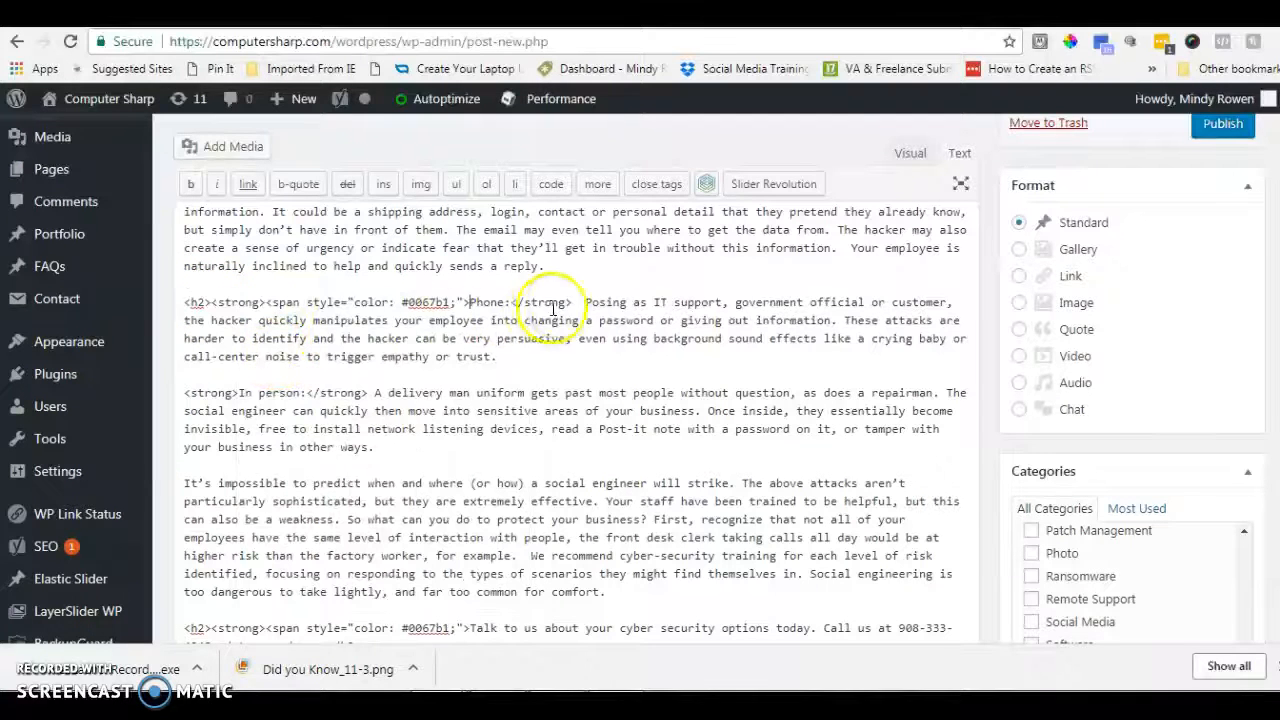
text(</span>)
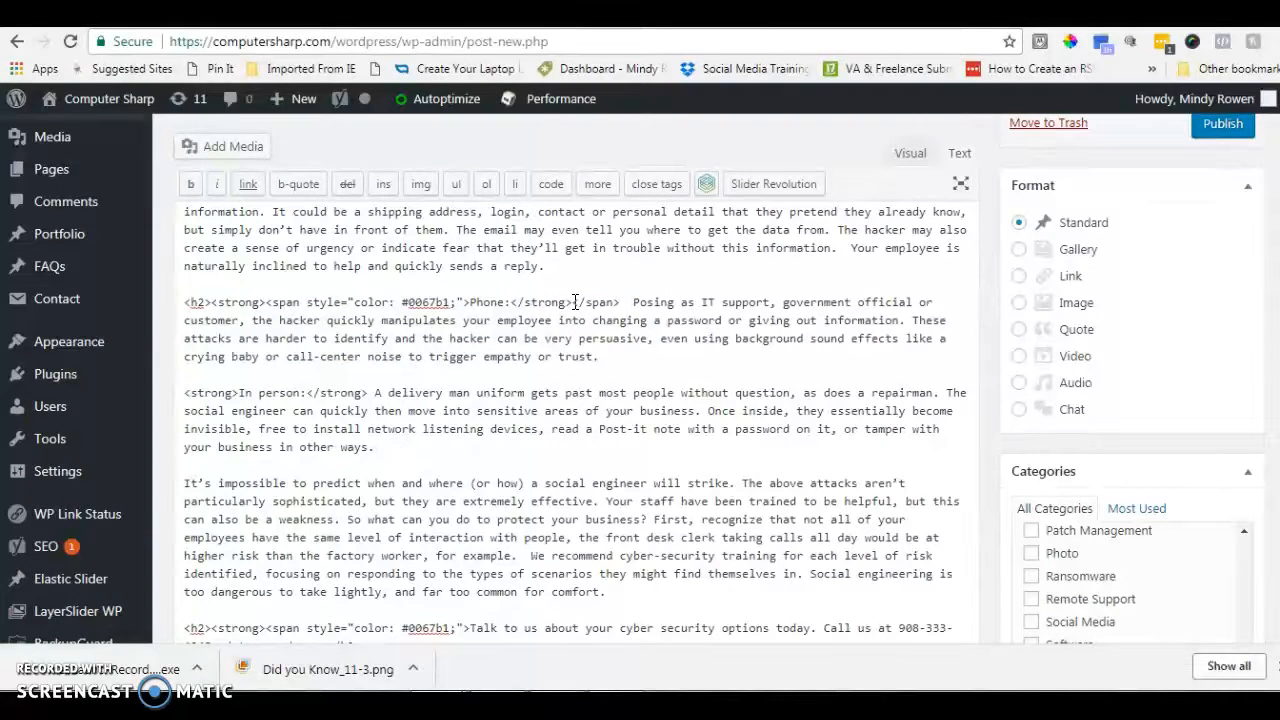
drag(266, 302, 470, 304)
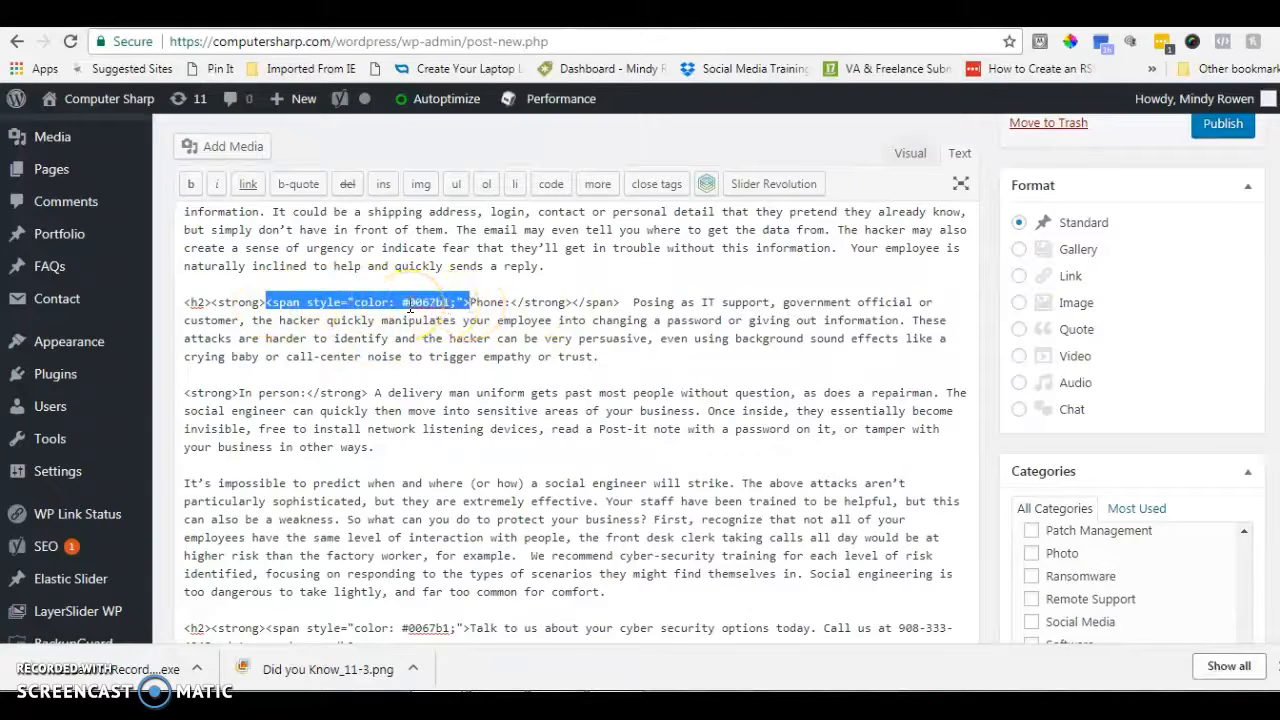
key(BackSpace)
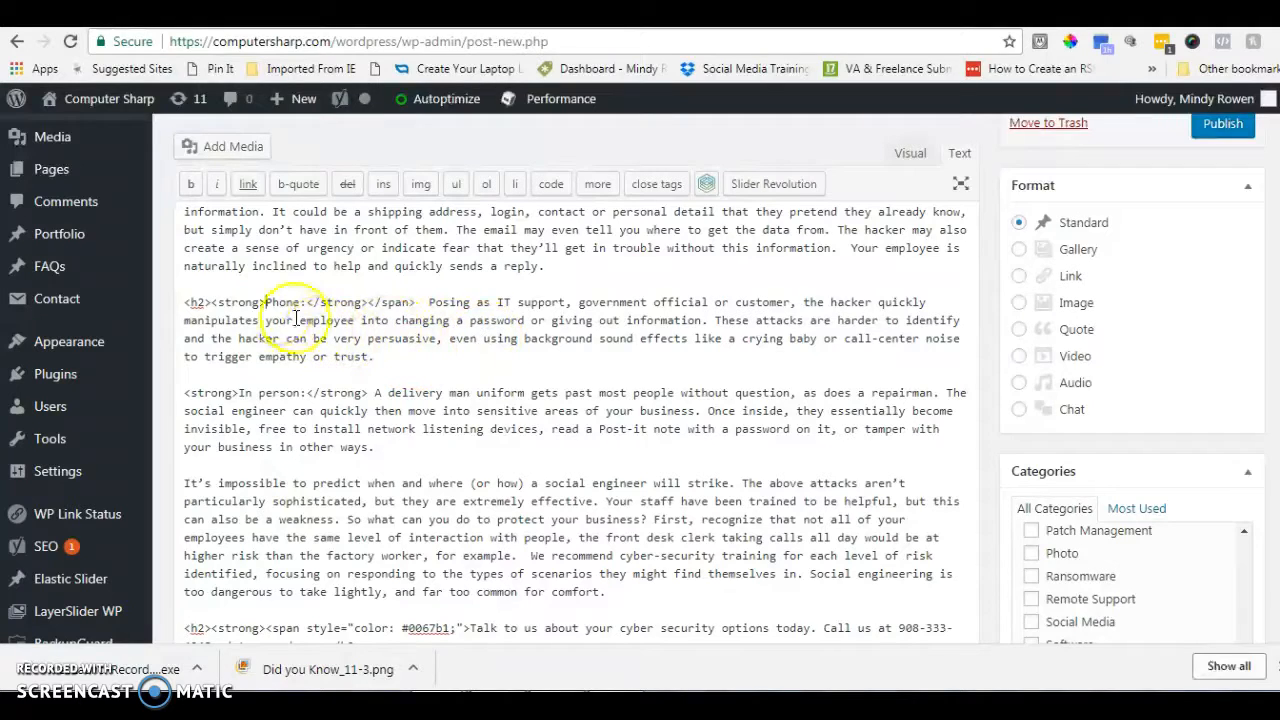
click(188, 302)
drag(186, 302, 265, 302)
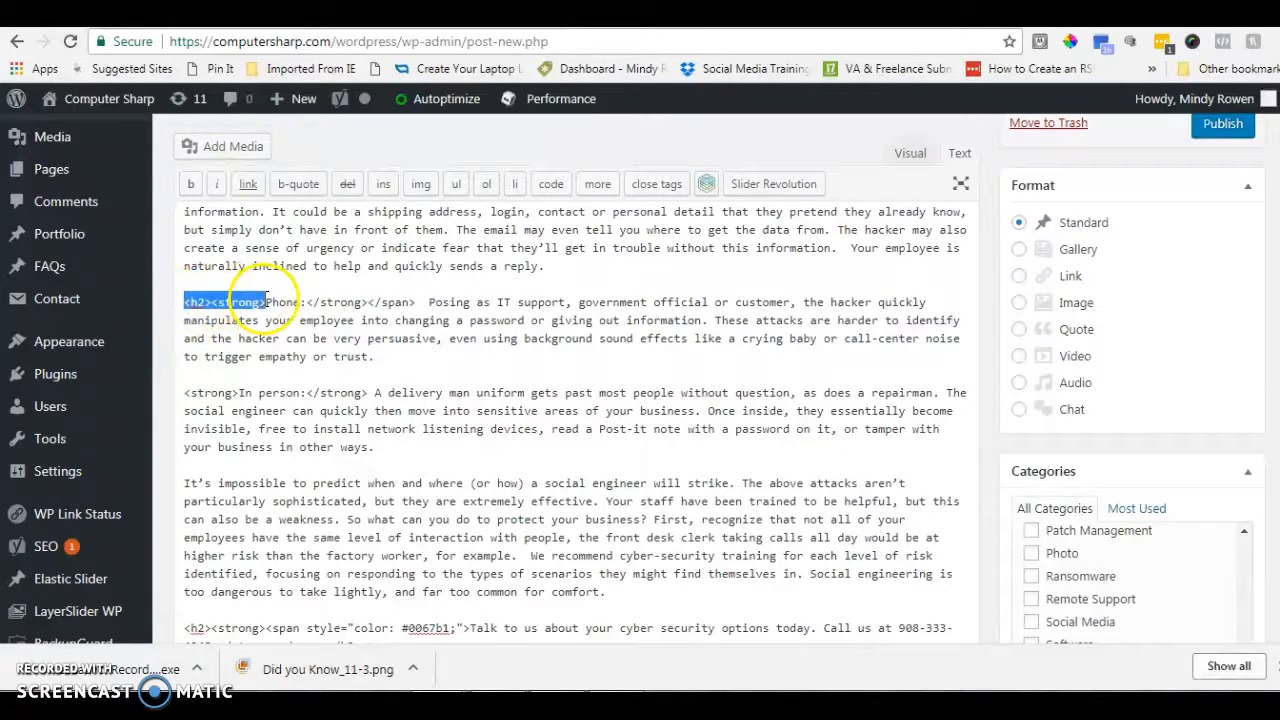
right_click(265, 302)
click(311, 357)
Step: Delete the <h2> tag before the Phone label and review the post's formatting in the visual editor
drag(185, 302, 212, 304)
key(Delete)
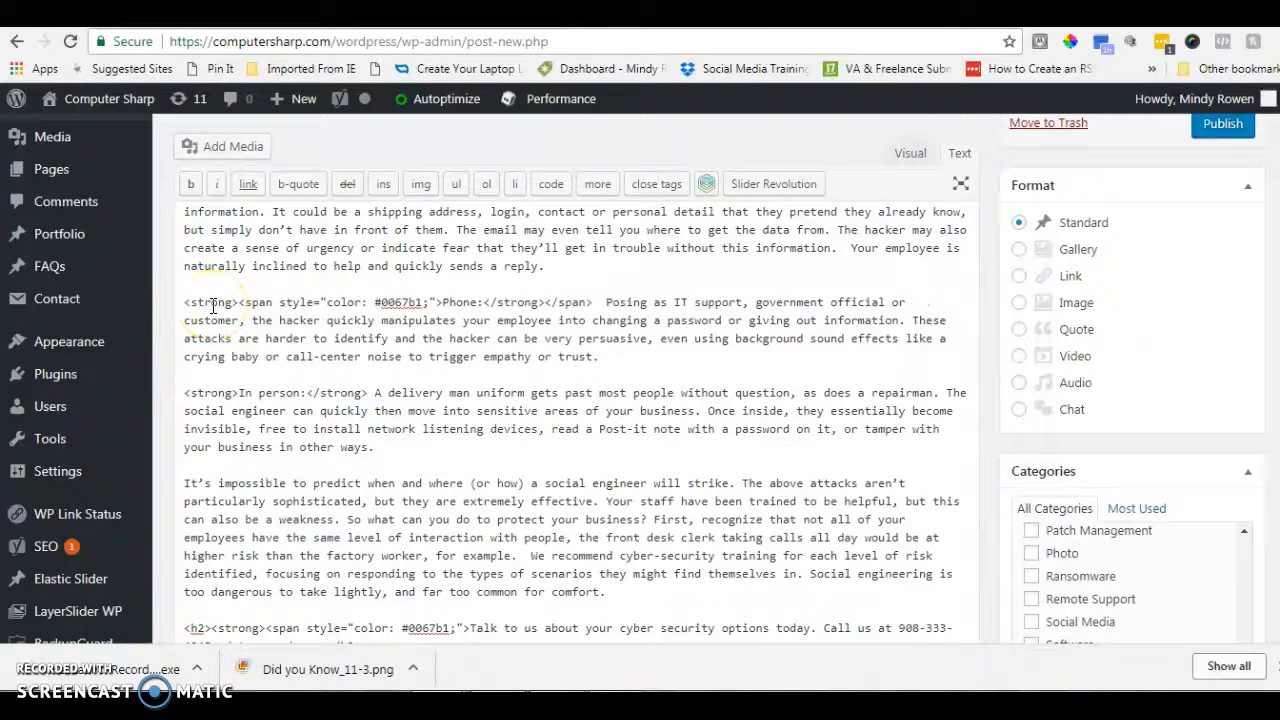
click(899, 156)
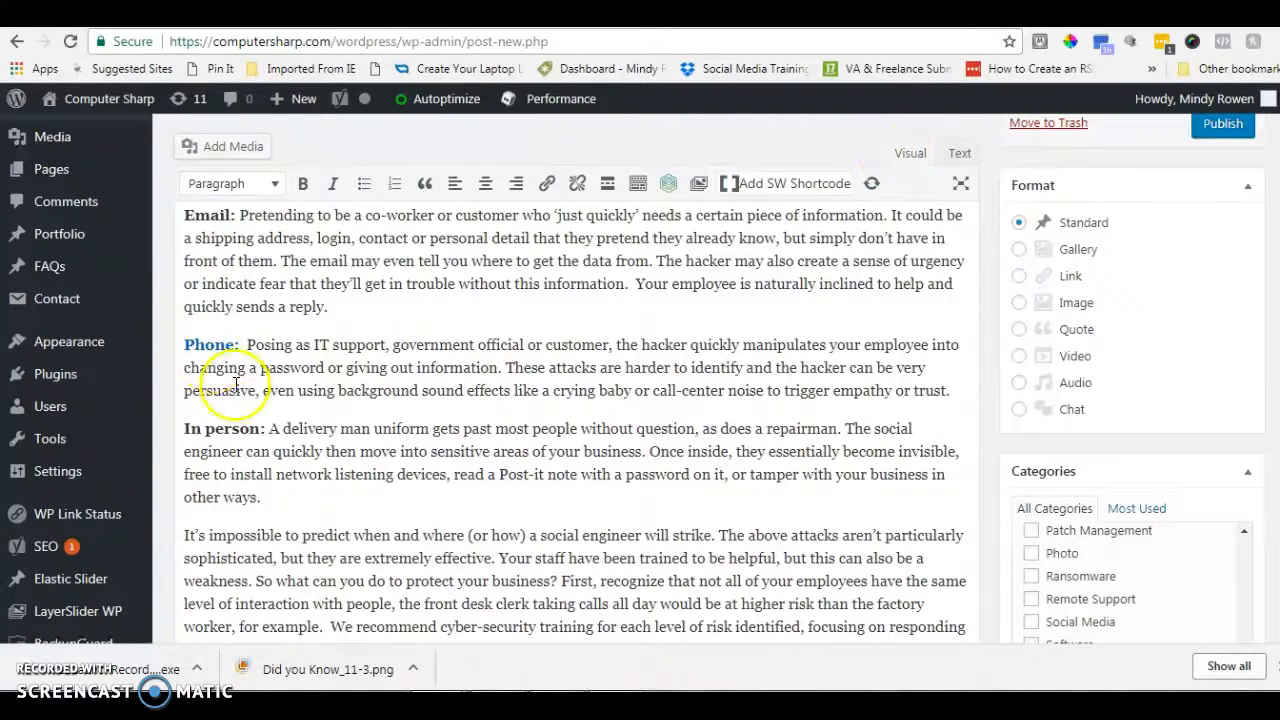
scroll(236, 385, down, 3)
scroll(319, 430, up, 1)
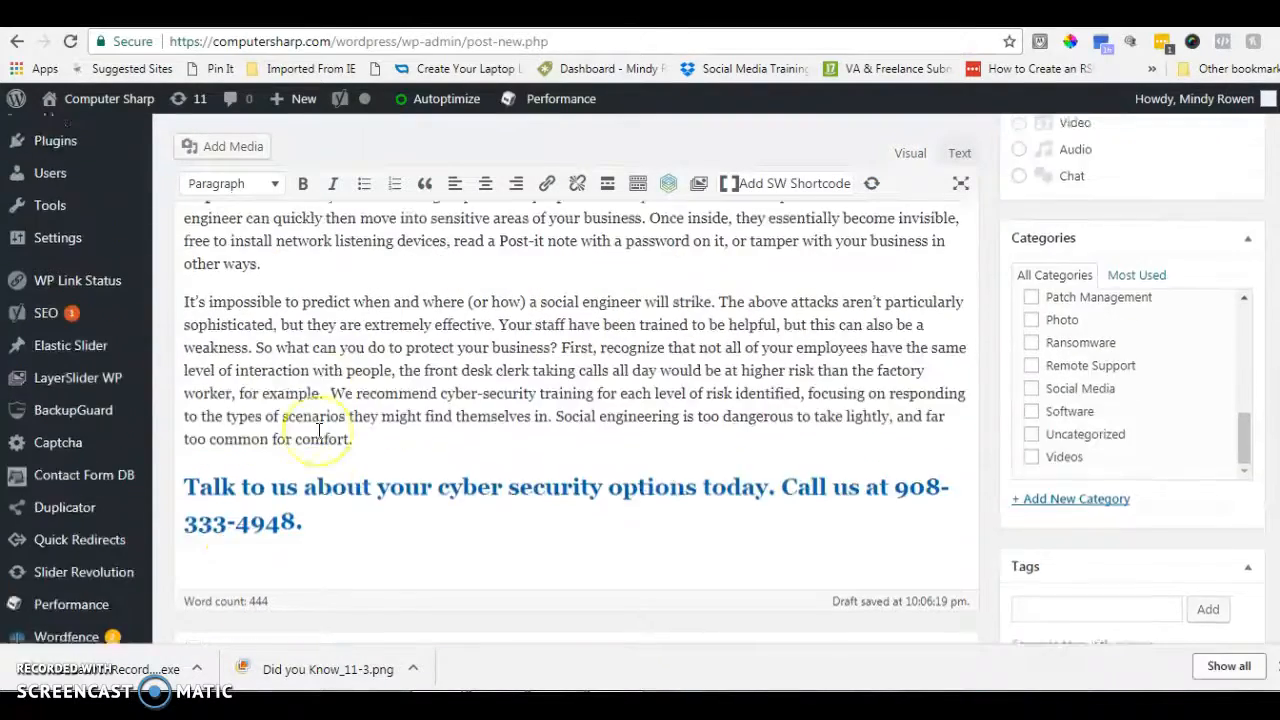
scroll(319, 430, up, 4)
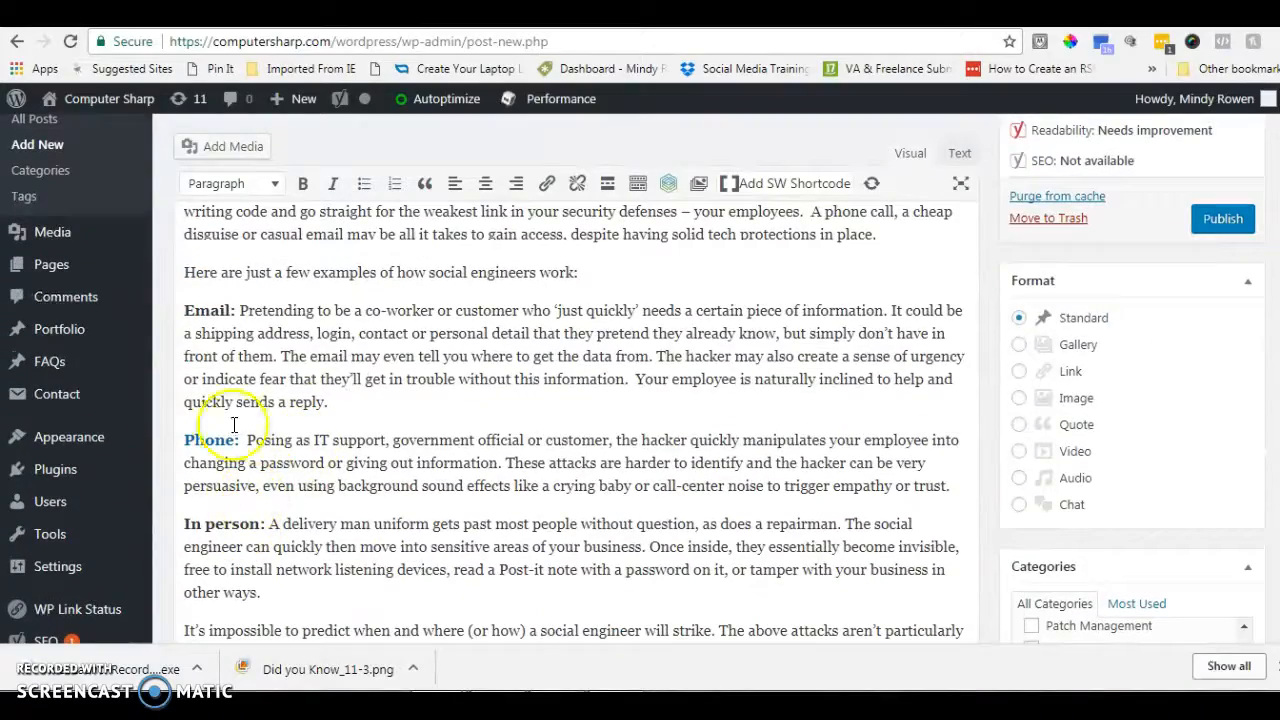
scroll(303, 418, up, 3)
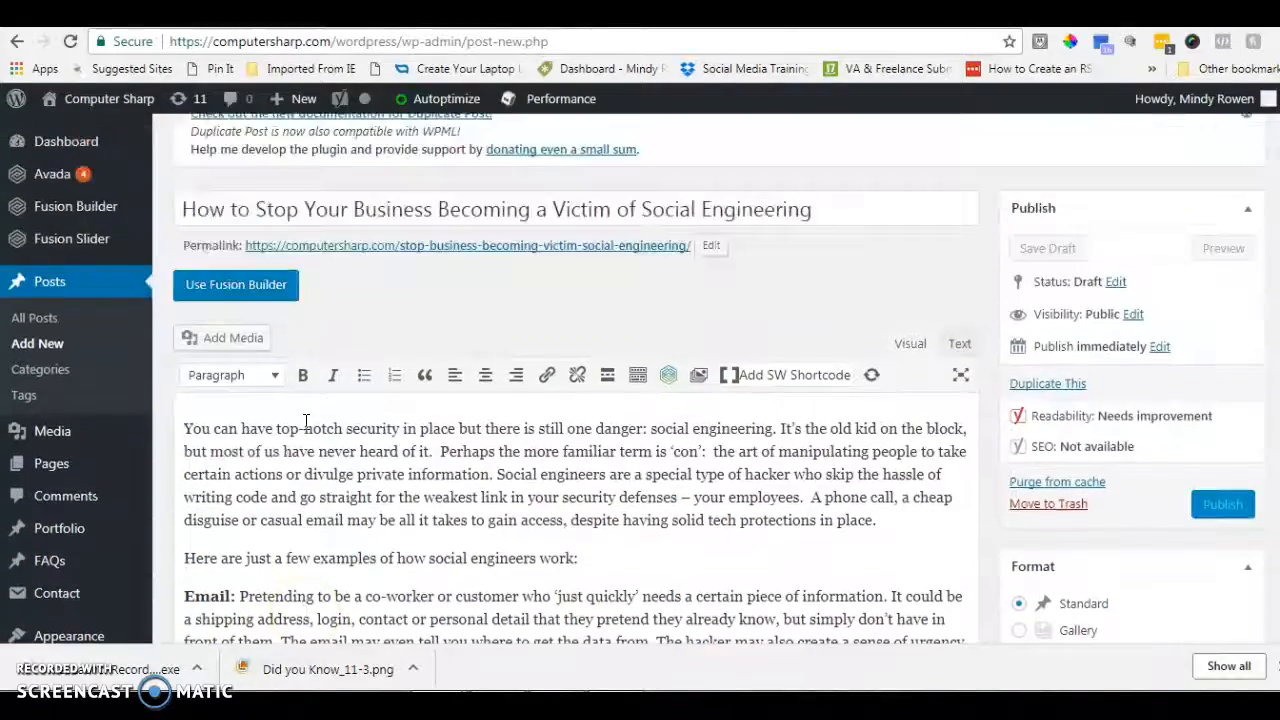
scroll(471, 537, down, 2)
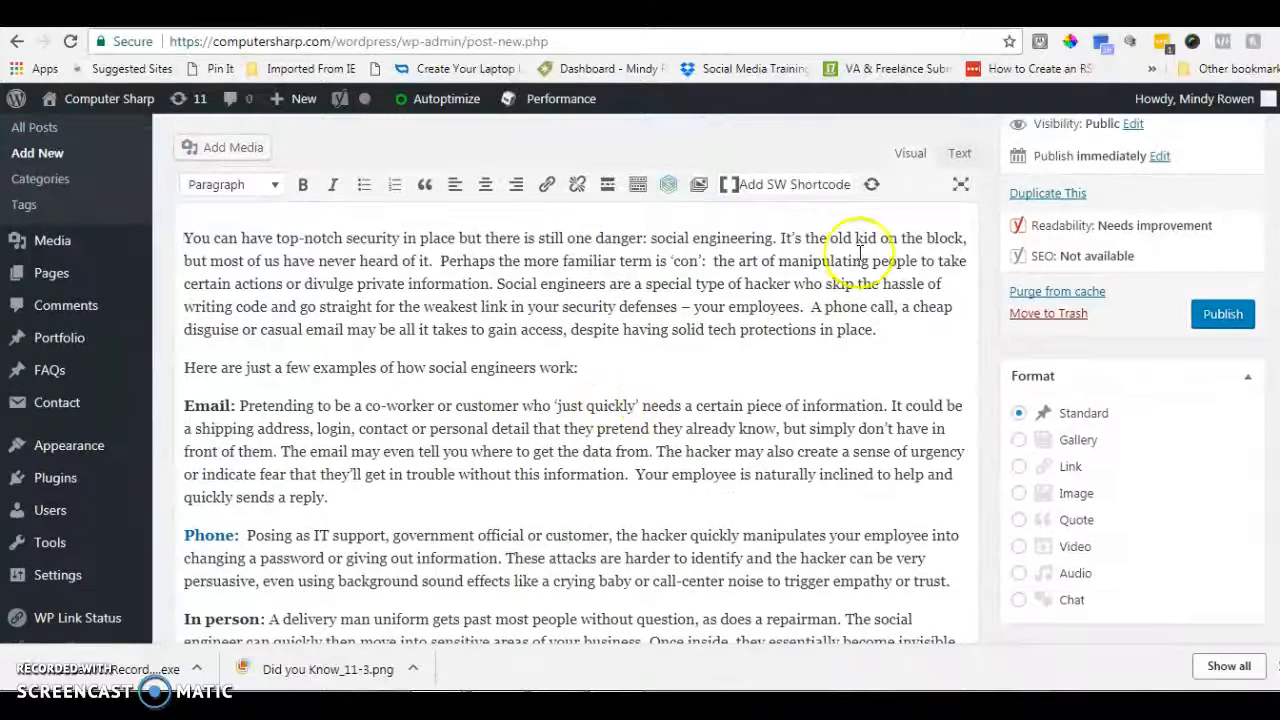
Step: In the post's HTML, replace the Email label's opening <strong> with <strong><span style="color: #0067b1;"> and add </span> after its </strong>
click(959, 153)
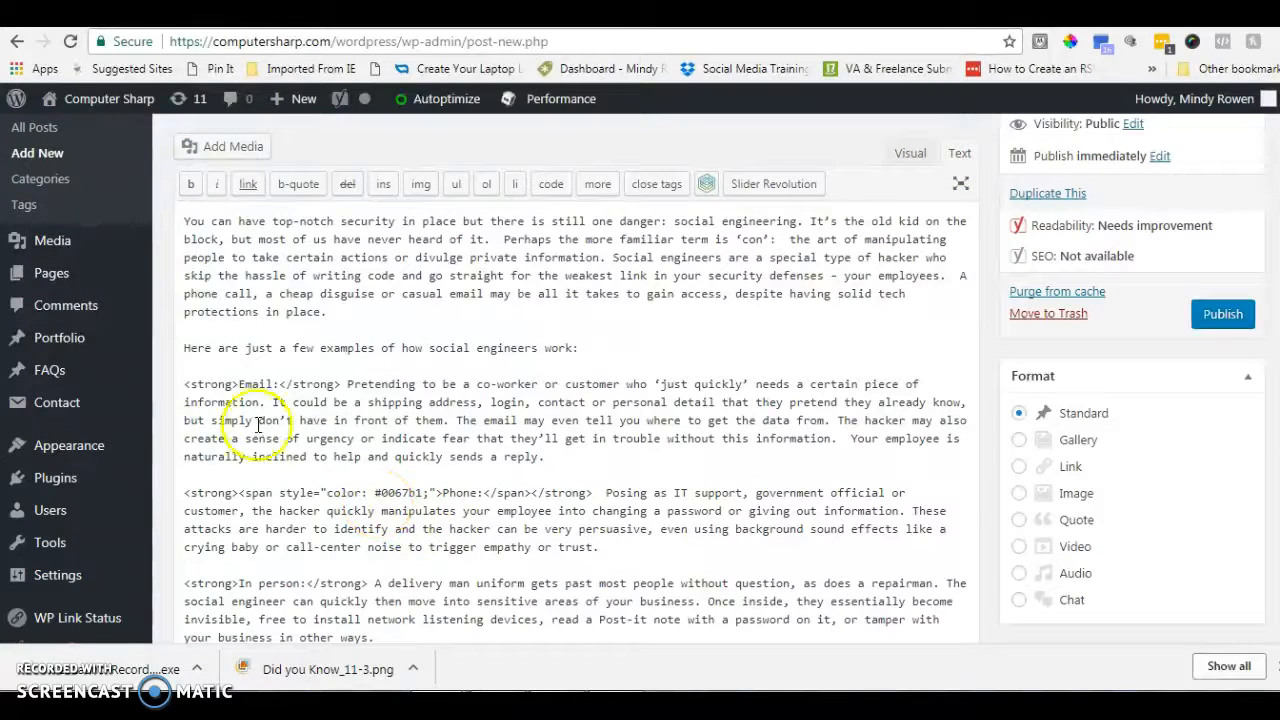
drag(186, 386, 236, 380)
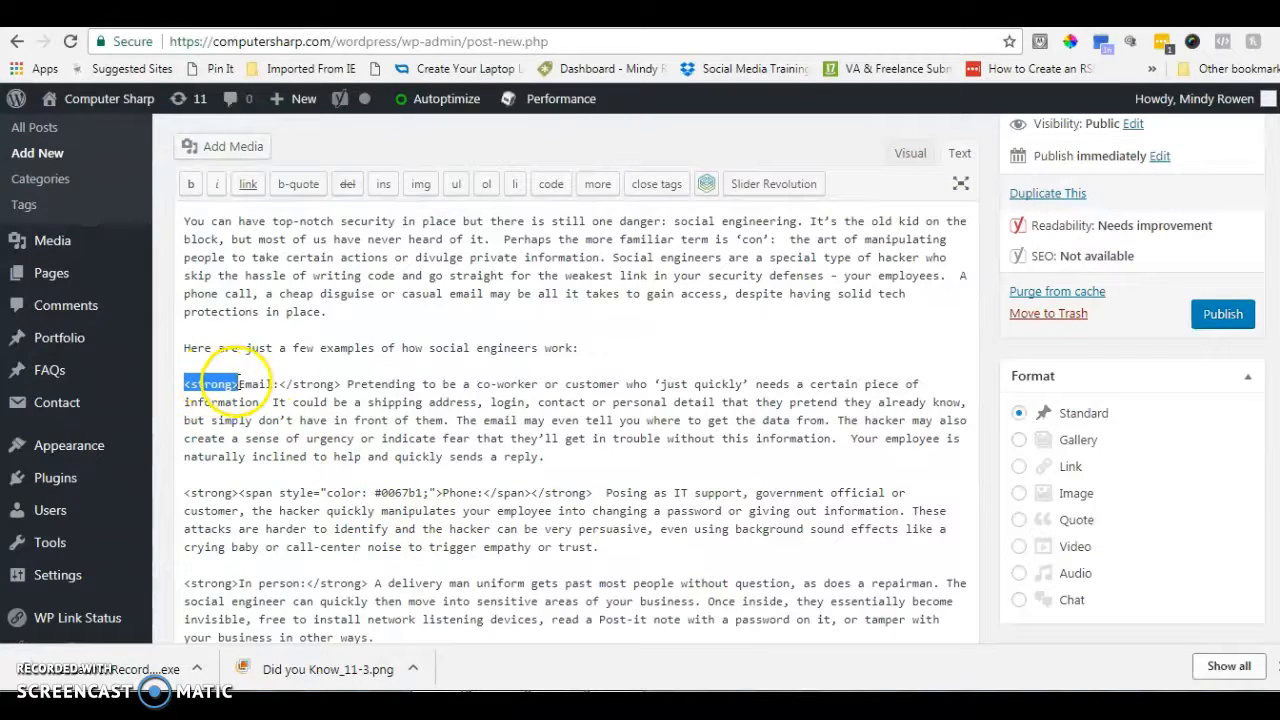
right_click(238, 383)
click(283, 132)
drag(211, 381, 173, 393)
key(BackSpace)
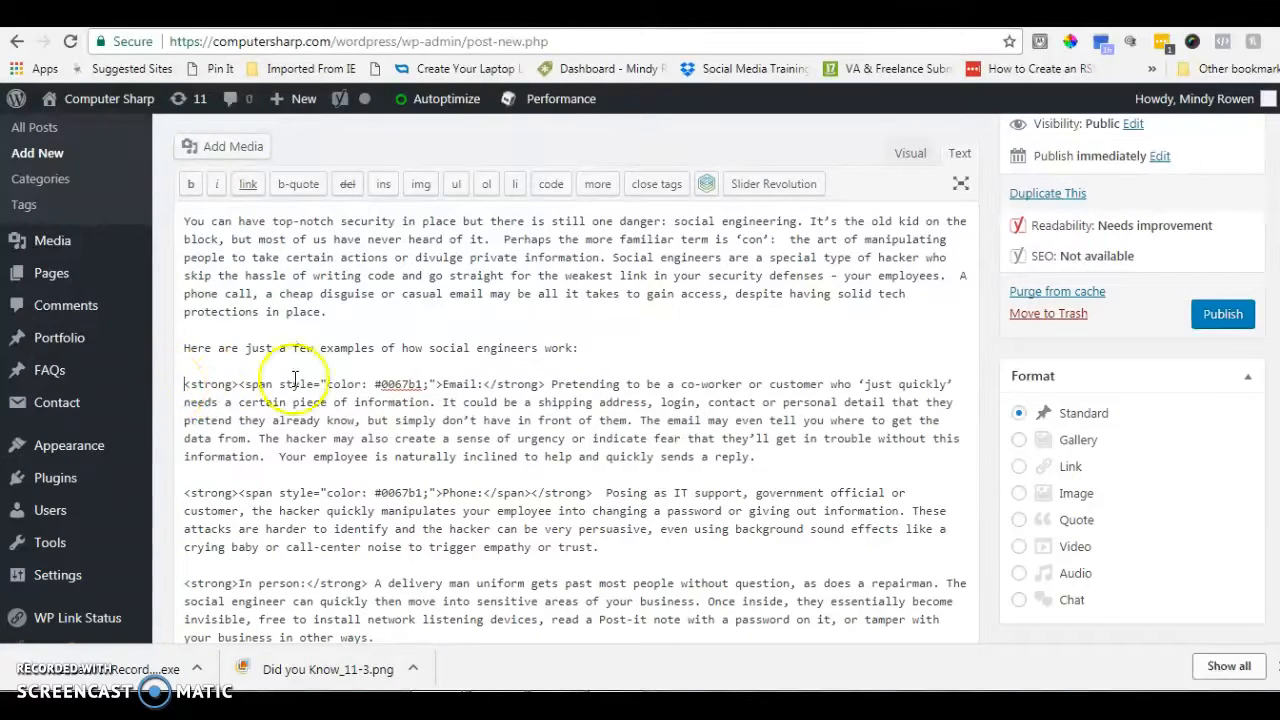
text(</span>)
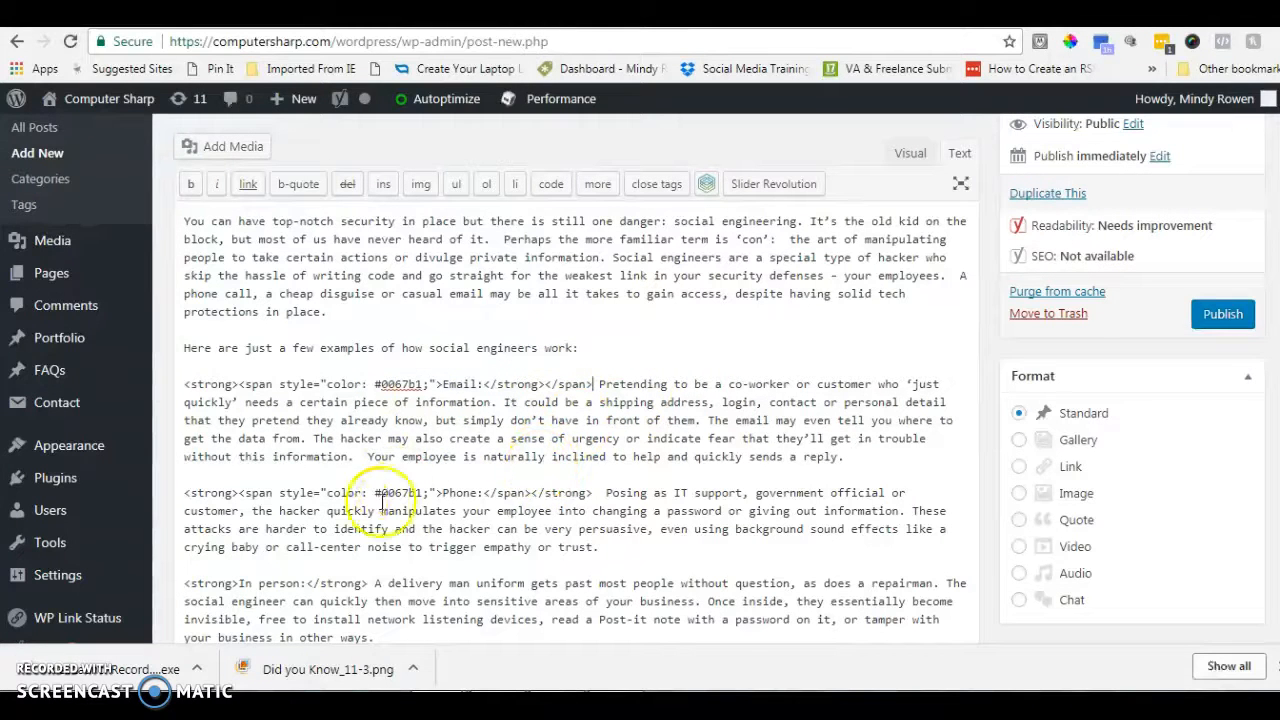
Step: Replace the In person label's opening <strong> with <strong><span style="color: #0067b1;"> and add </span> after its </strong>
double_click(220, 494)
click(232, 510)
scroll(232, 510, down, 1)
drag(185, 488, 235, 488)
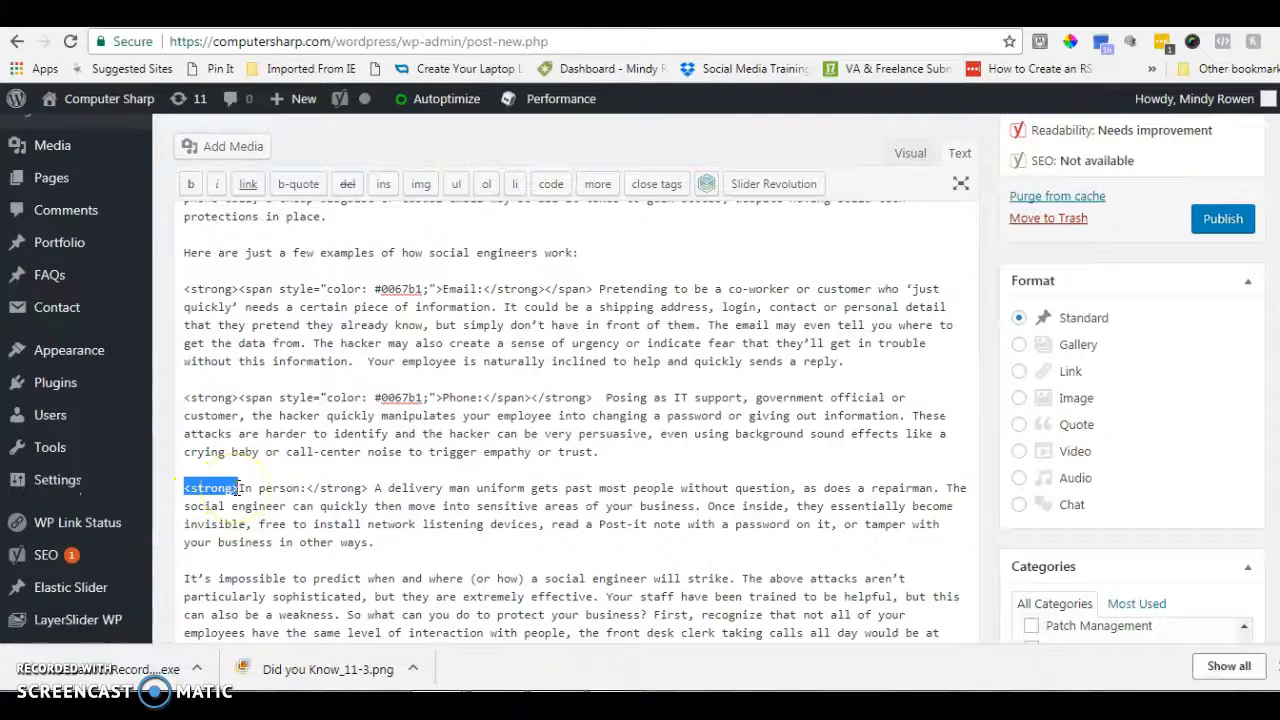
right_click(238, 488)
click(285, 262)
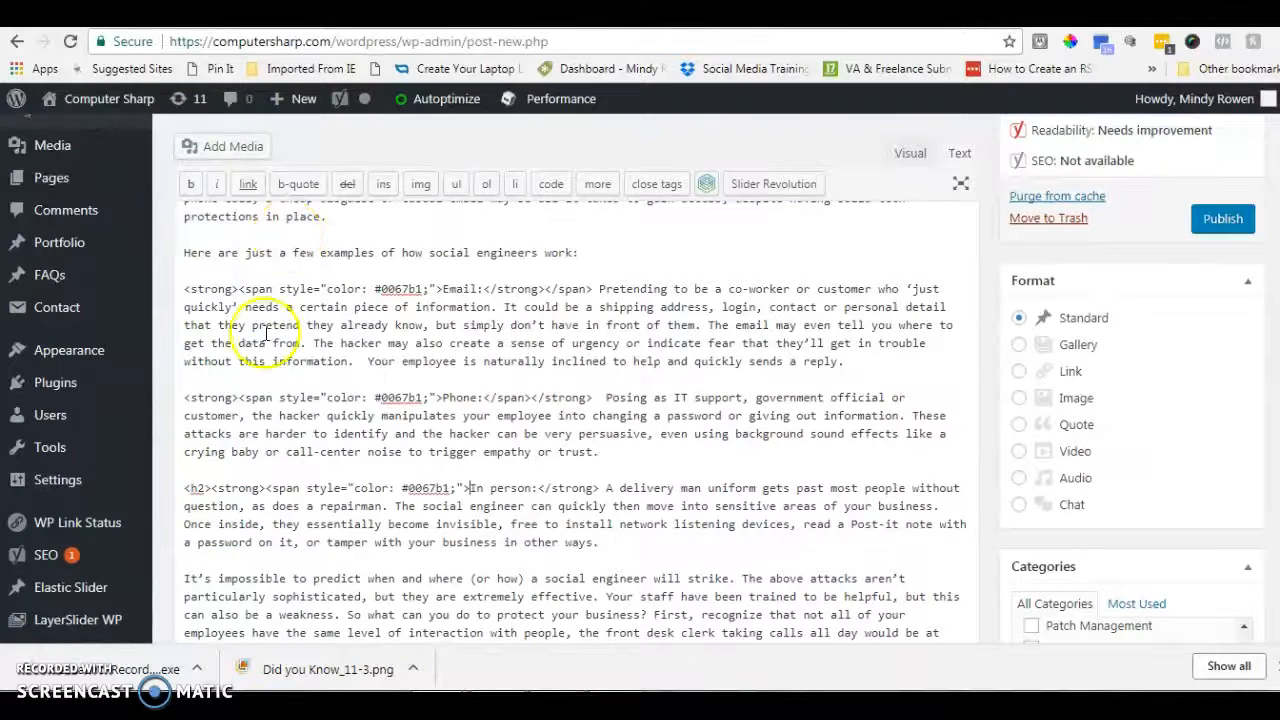
drag(221, 490, 180, 491)
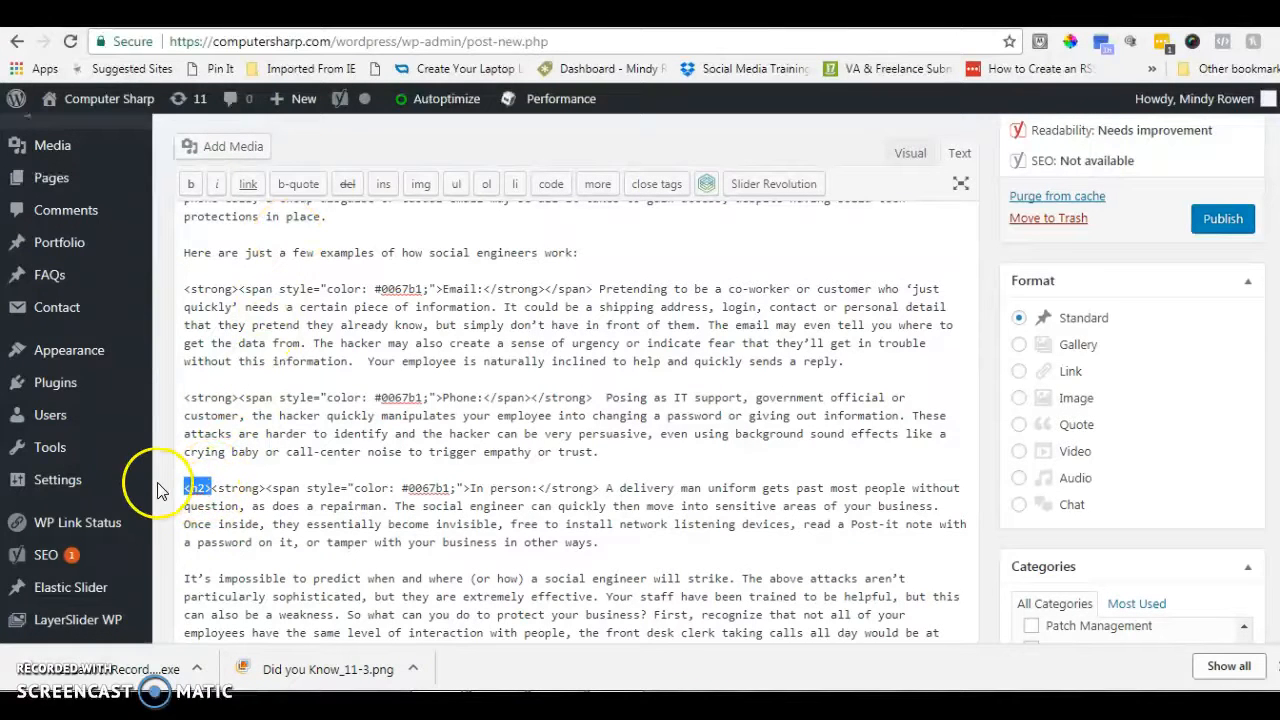
key(BackSpace)
click(573, 488)
text(</span)
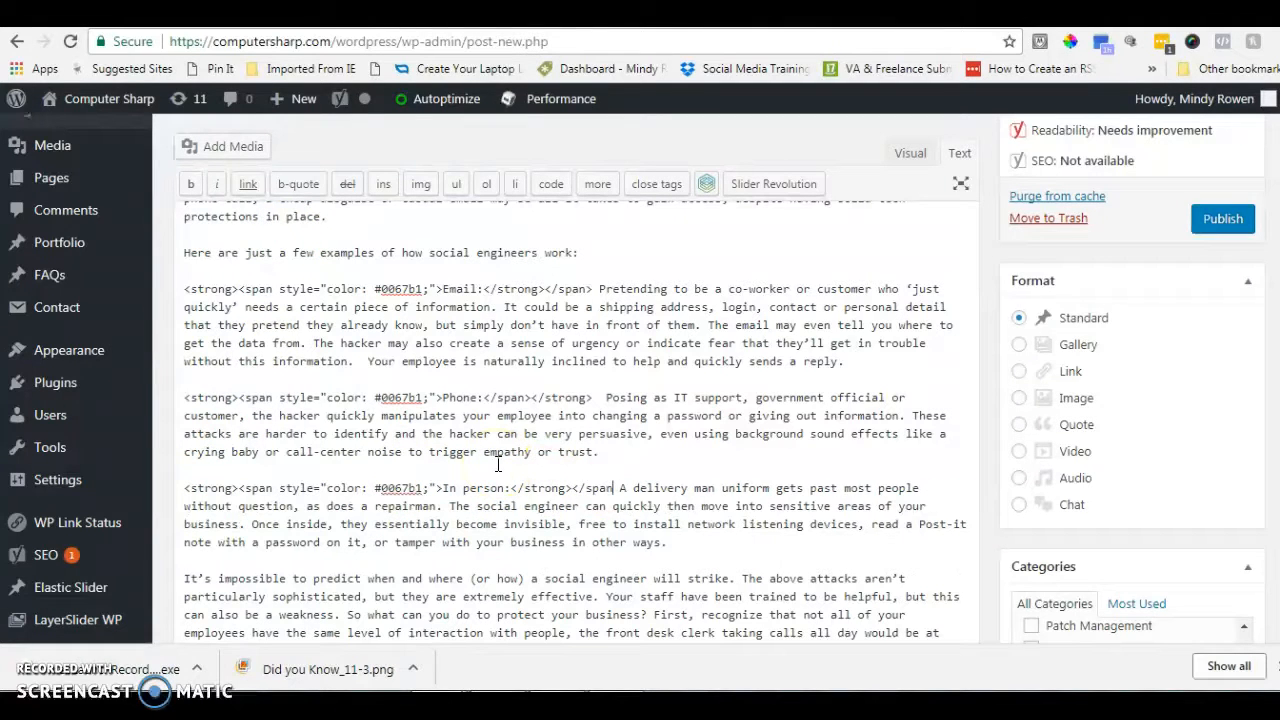
text(>)
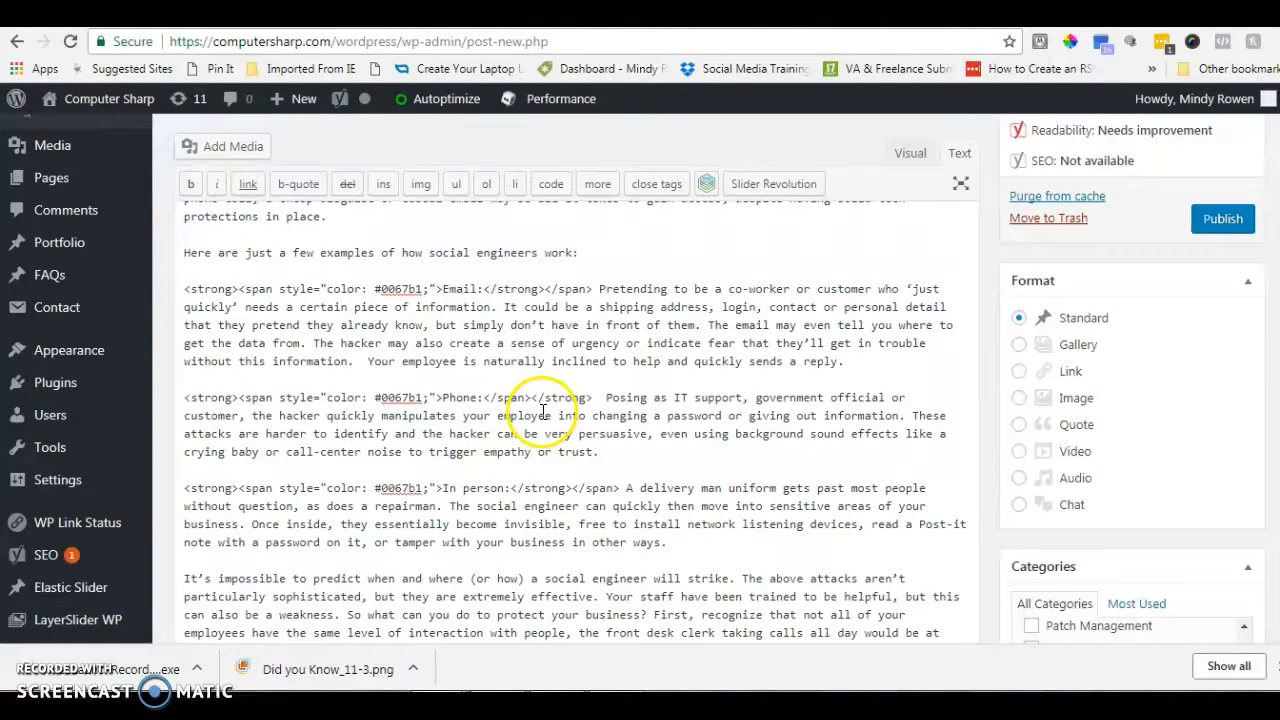
Step: Check the blue labels in the visual editor and insert the word From before Becoming in the post title
scroll(560, 440, down, 3)
click(910, 160)
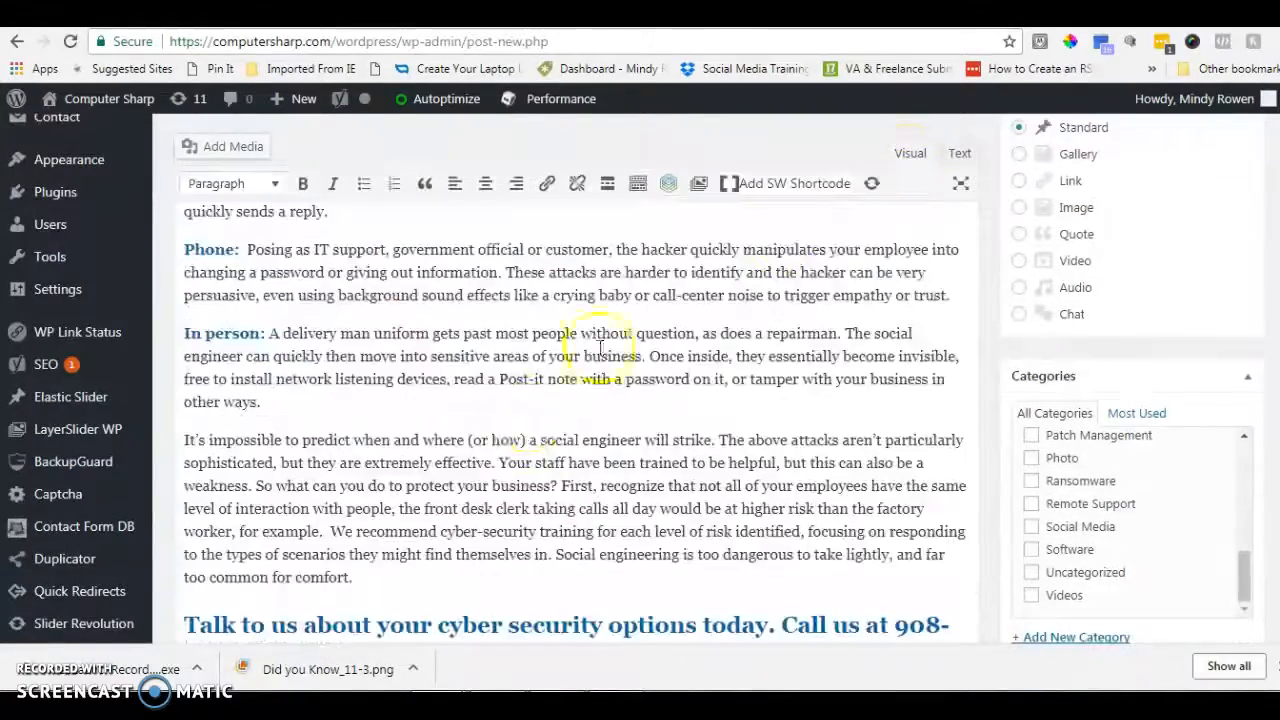
scroll(495, 420, up, 10)
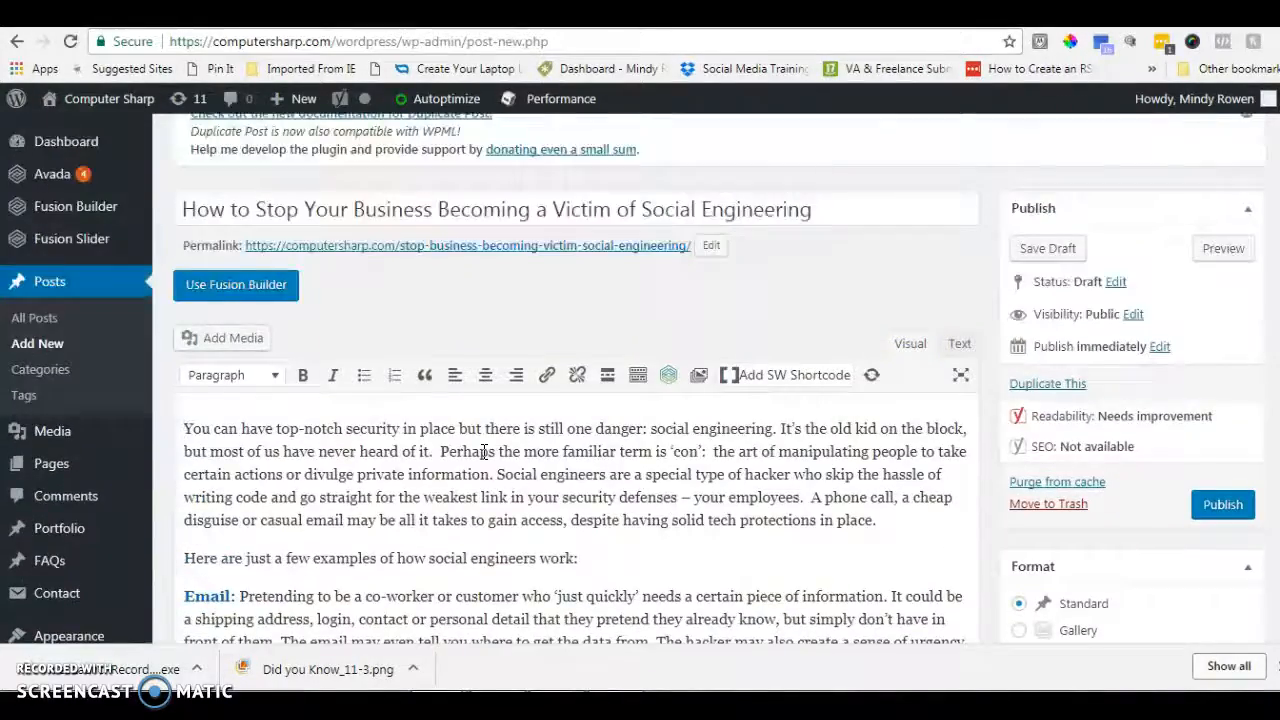
scroll(485, 455, down, 2)
scroll(466, 438, up, 3)
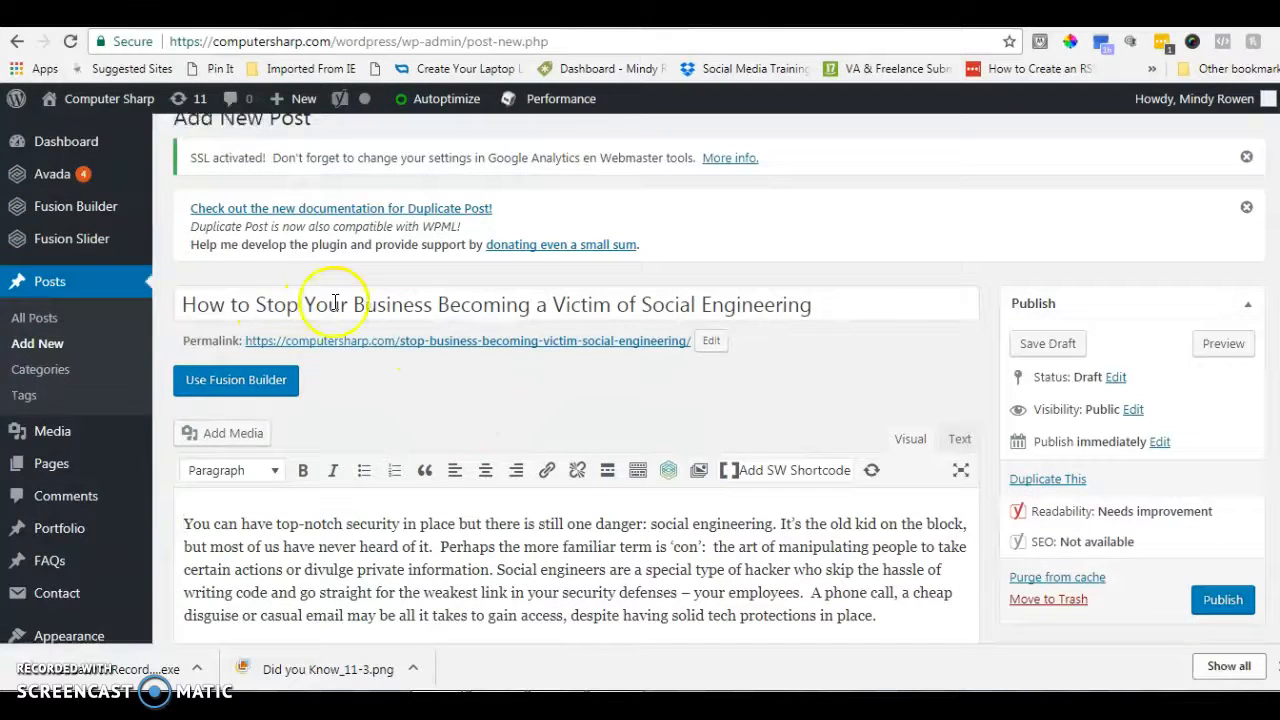
click(434, 300)
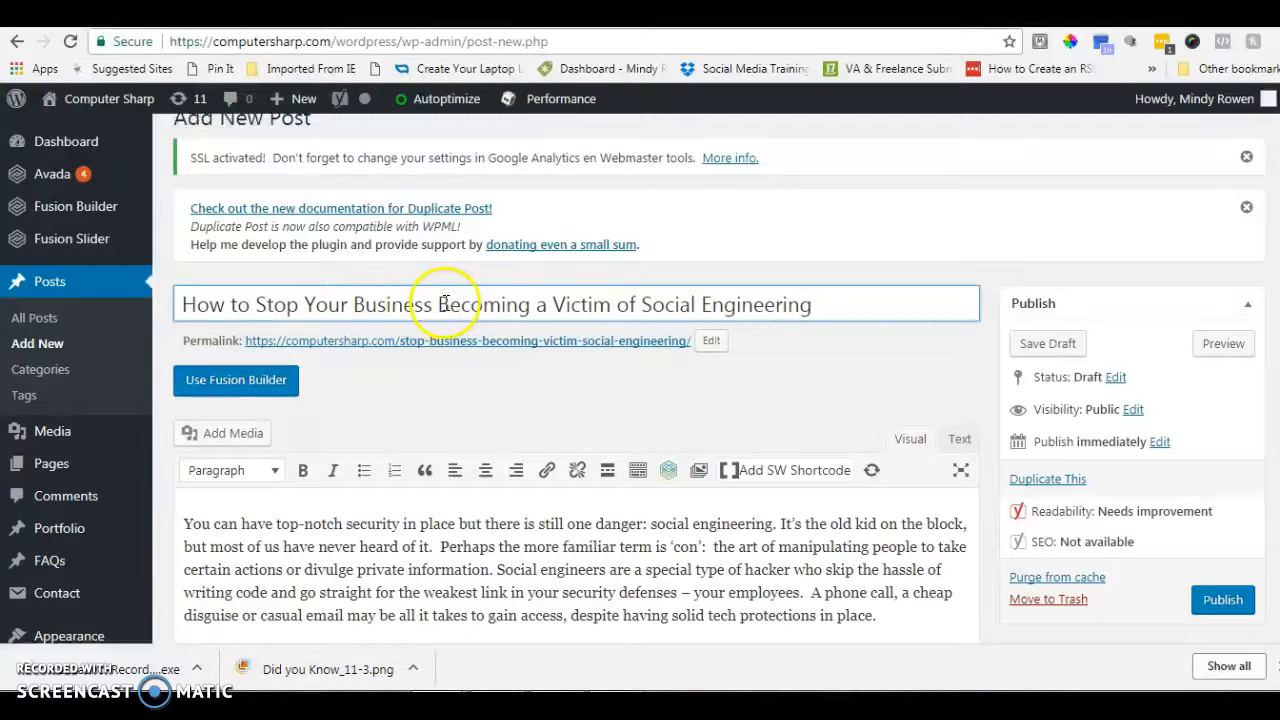
text(From)
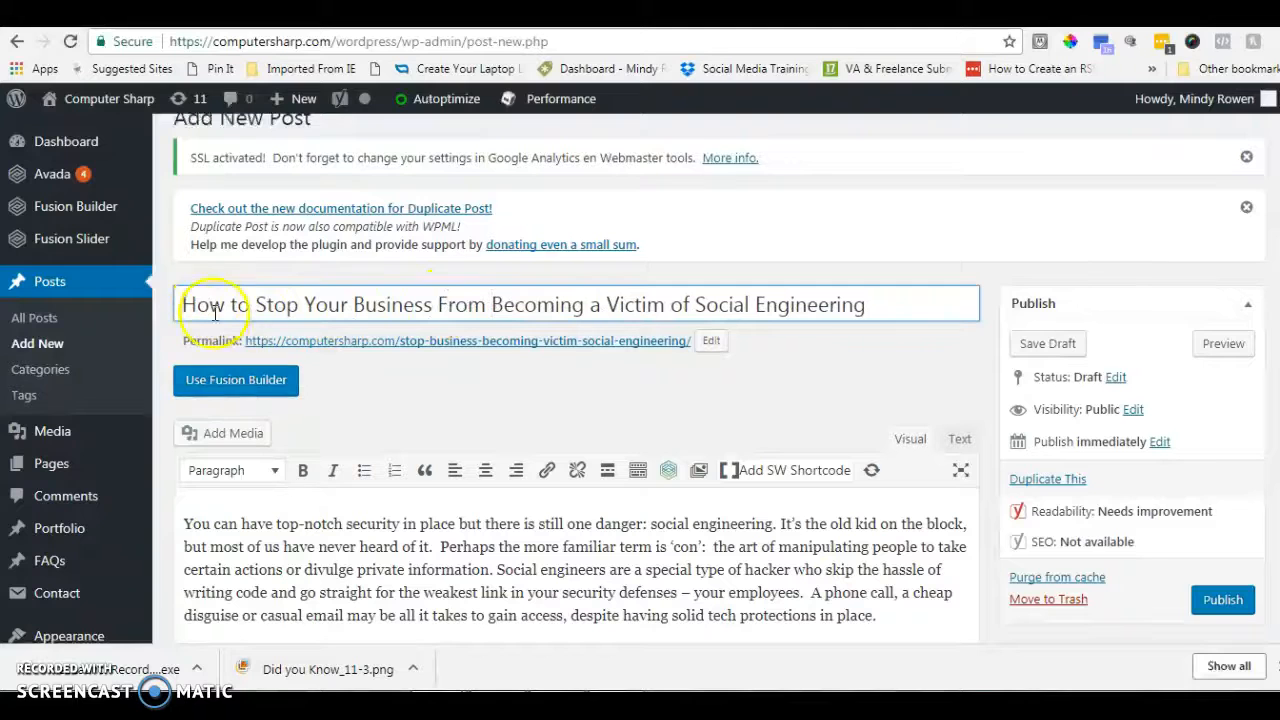
Step: Copy the complete revised post title
drag(195, 304, 883, 300)
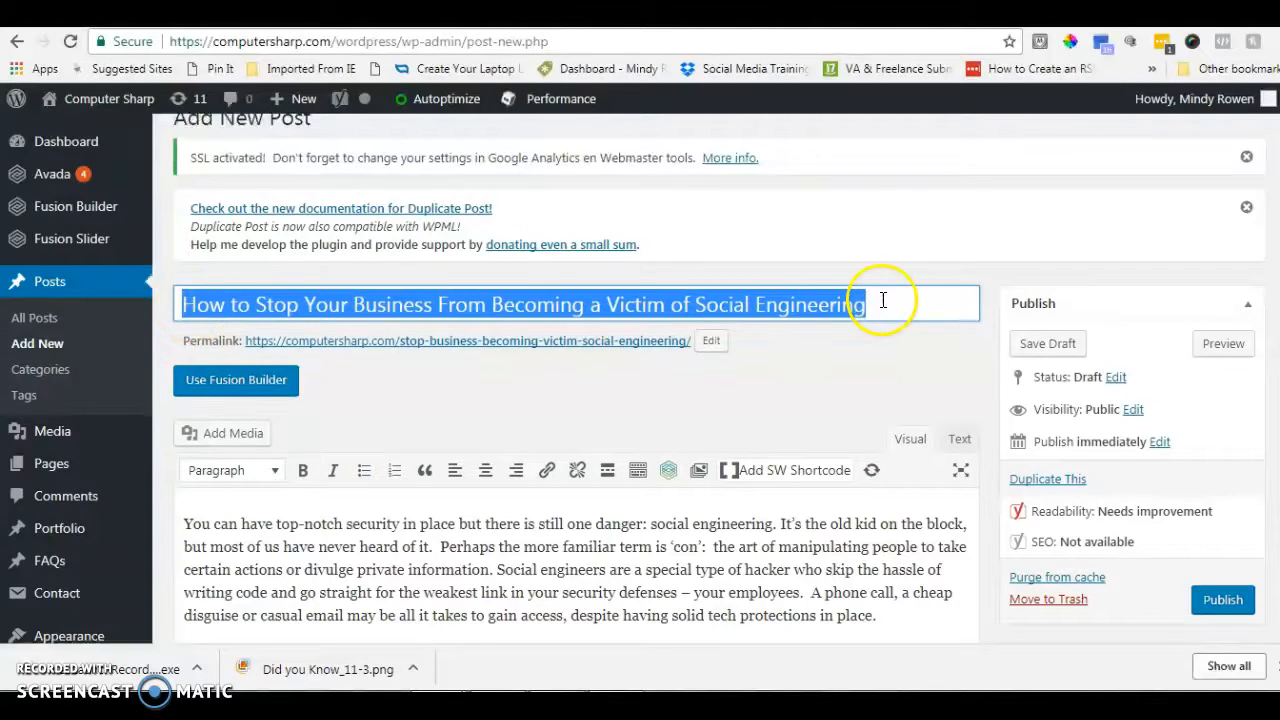
right_click(785, 314)
click(810, 341)
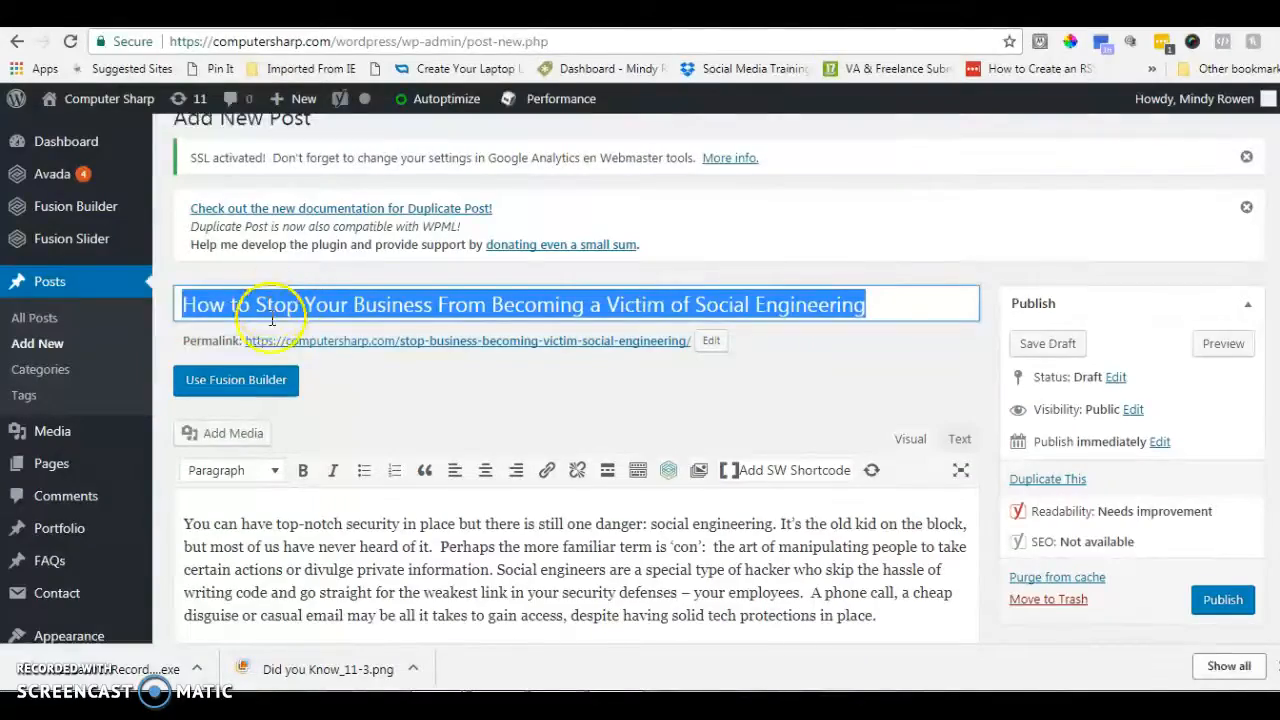
Step: Replace the Yoast meta description with the copied title, "How to Stop Your Business From Becoming a Victim of Social Engineering"
scroll(270, 320, down, 15)
scroll(280, 470, down, 10)
scroll(280, 470, down, 10)
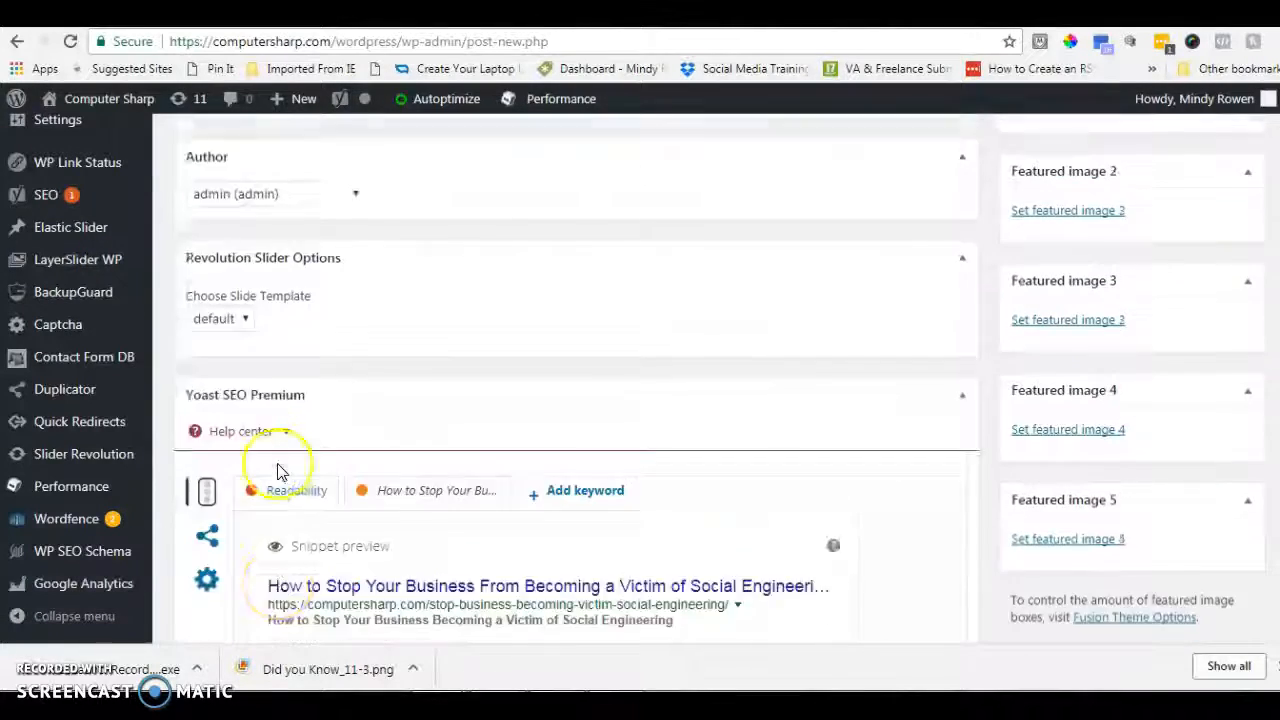
scroll(280, 470, down, 3)
scroll(514, 508, down, 2)
drag(677, 438, 275, 435)
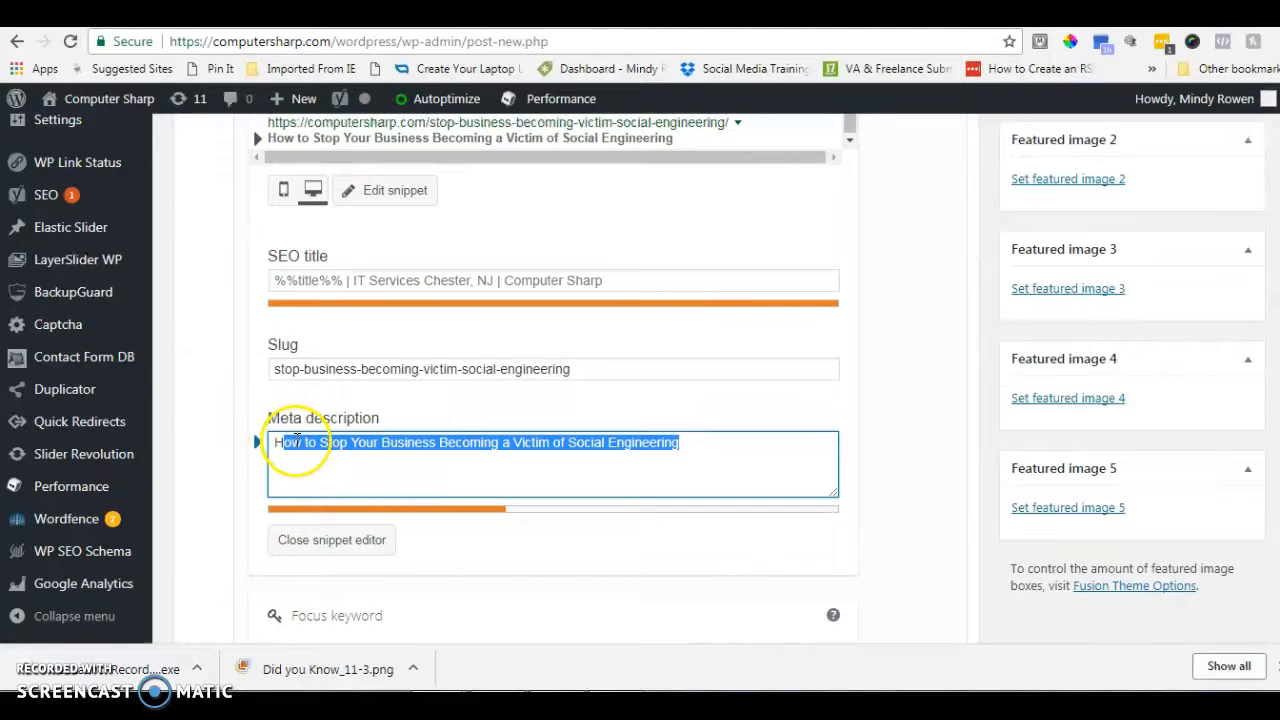
right_click(296, 440)
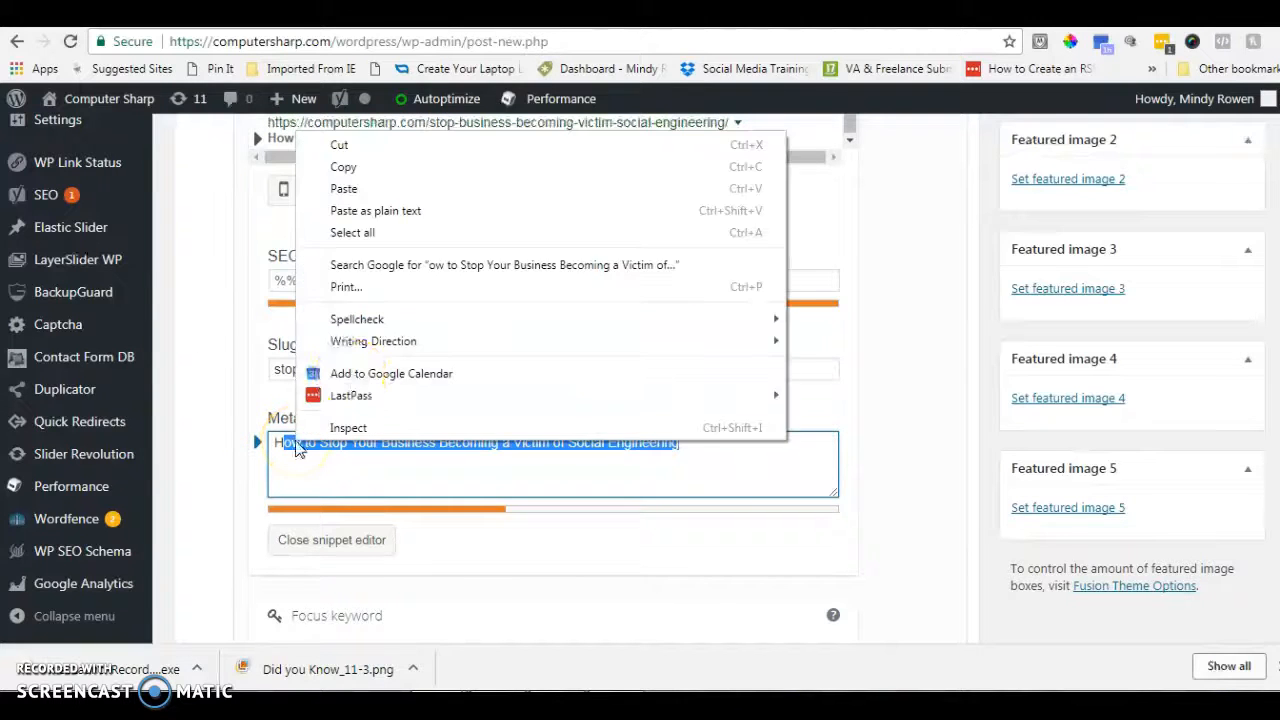
click(371, 211)
click(287, 441)
key(BackSpace)
Step: Replace the Yoast focus keyword with the copied title, "How to Stop Your Business From Becoming a Victim of Social Engineering"
scroll(290, 460, down, 2)
drag(673, 469, 229, 486)
right_click(320, 472)
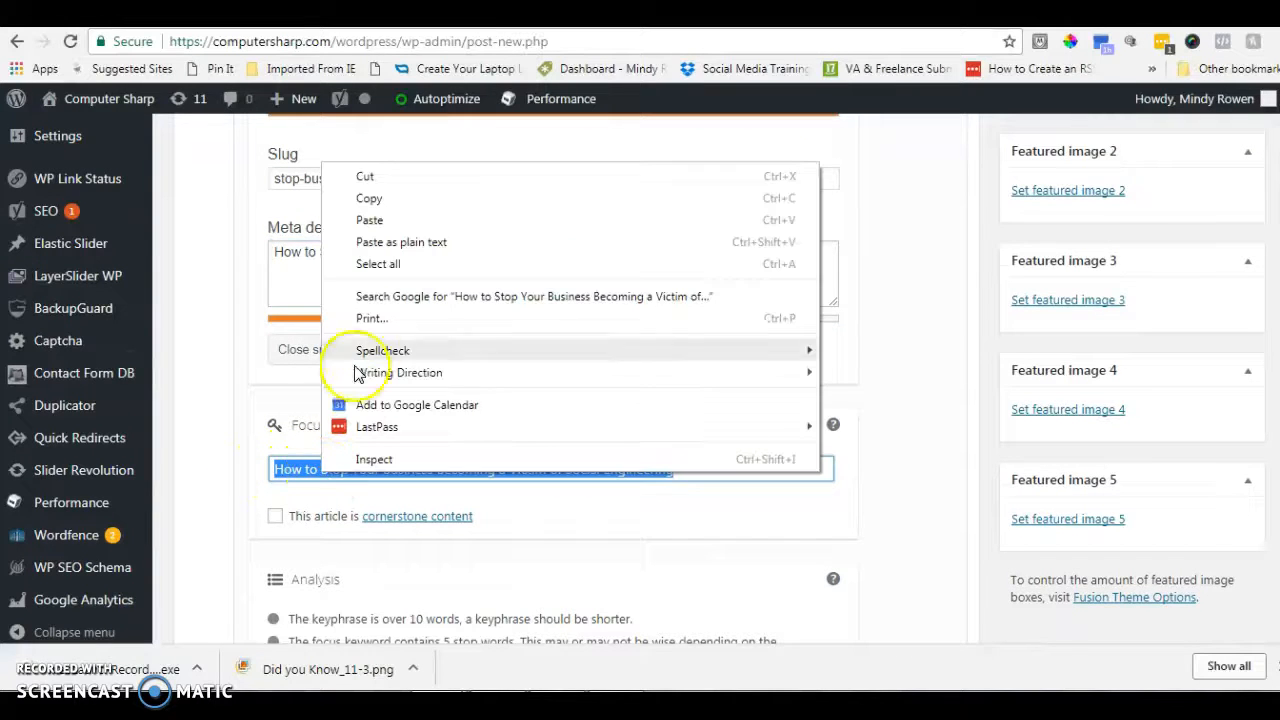
click(370, 241)
Step: Replace the alt text of the social engineering featured image with the copied title and set it as the featured image again
scroll(1020, 458, up, 1)
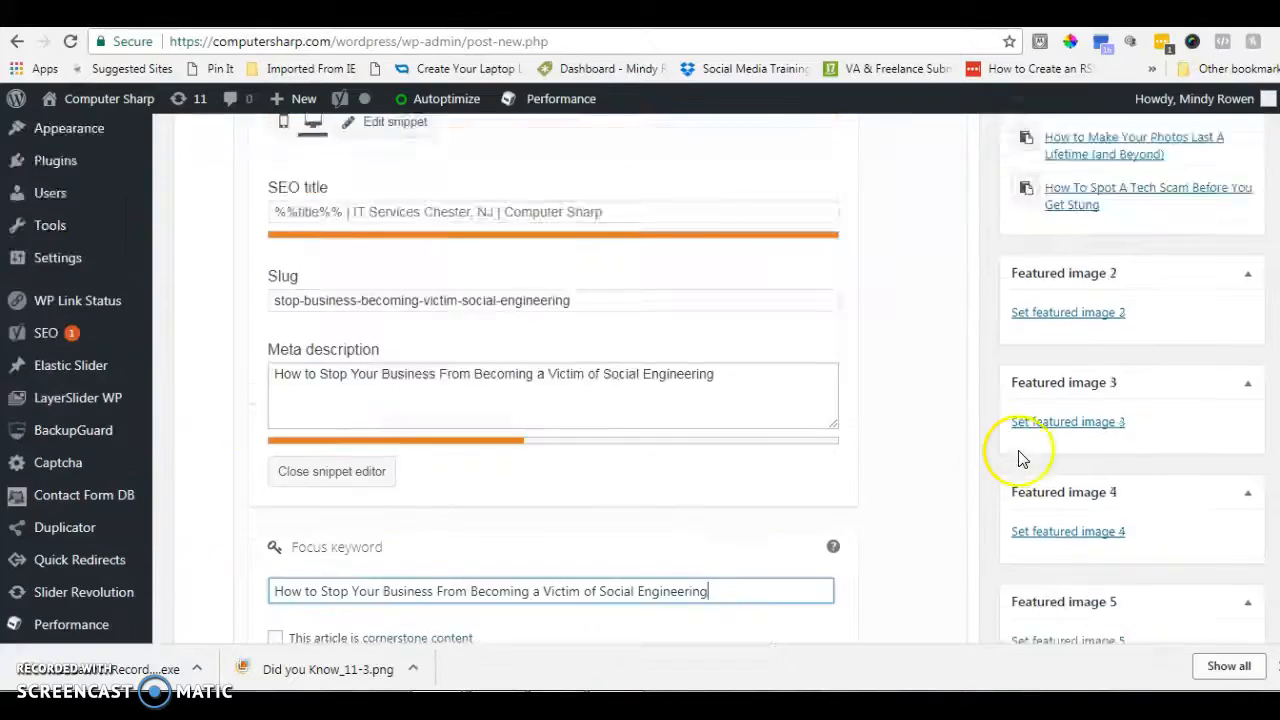
scroll(1022, 452, up, 2)
scroll(1030, 452, up, 4)
scroll(1037, 458, up, 6)
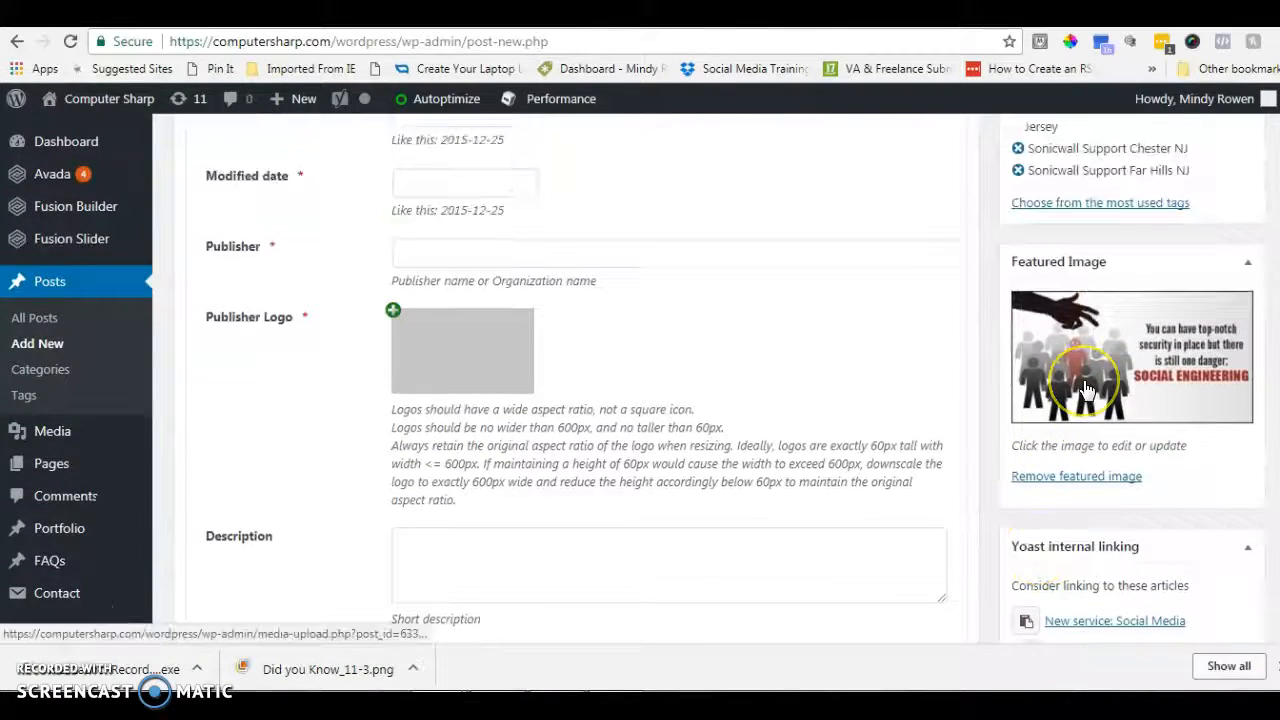
click(1088, 388)
scroll(1104, 450, down, 2)
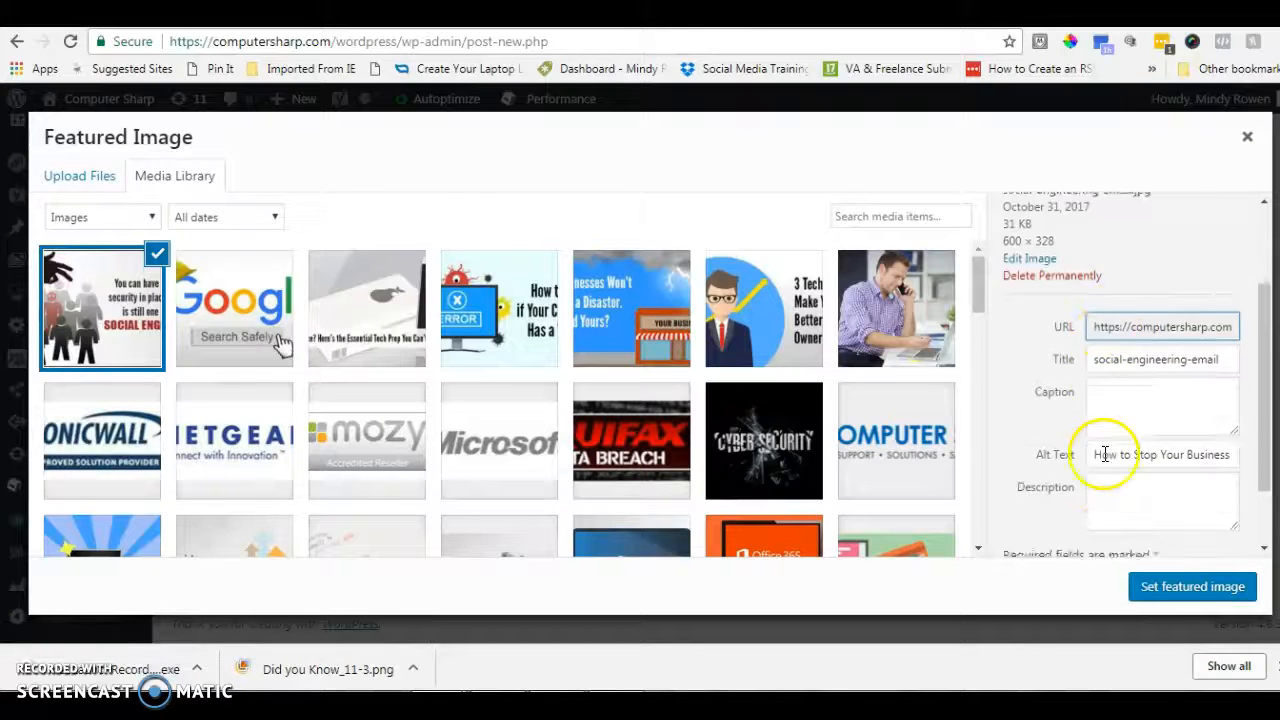
drag(1092, 368, 1231, 365)
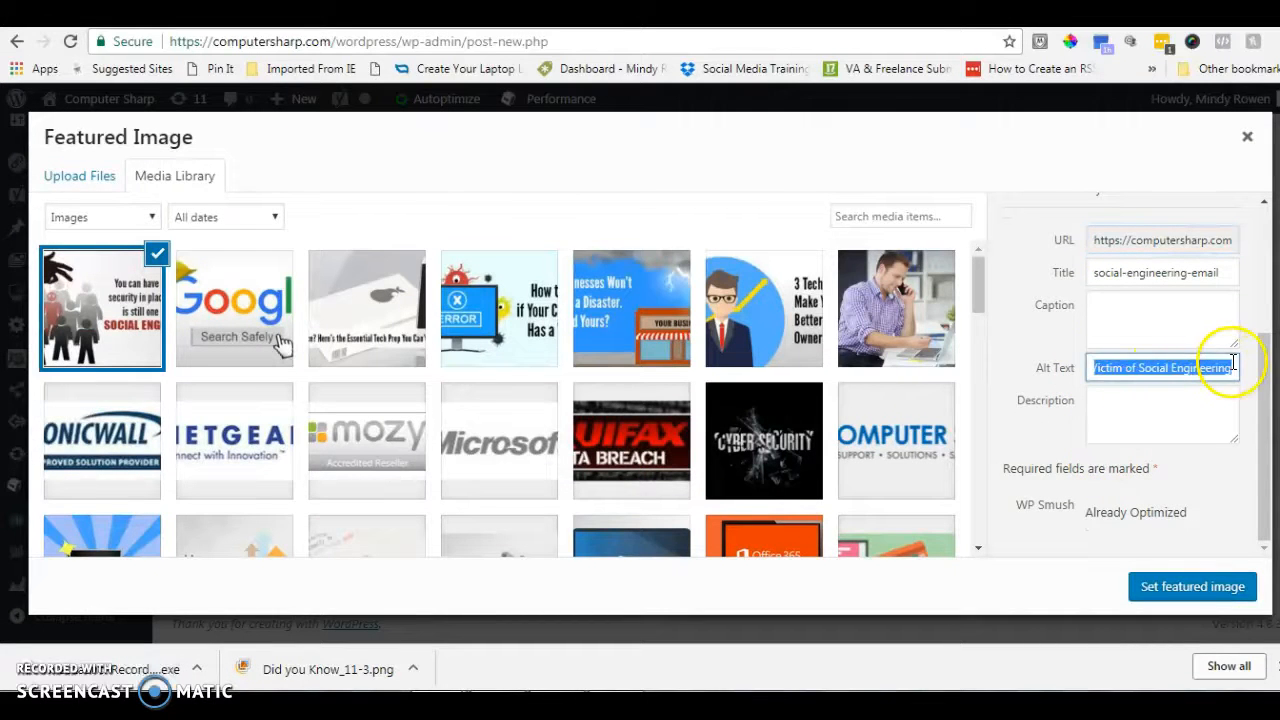
right_click(1219, 363)
click(980, 426)
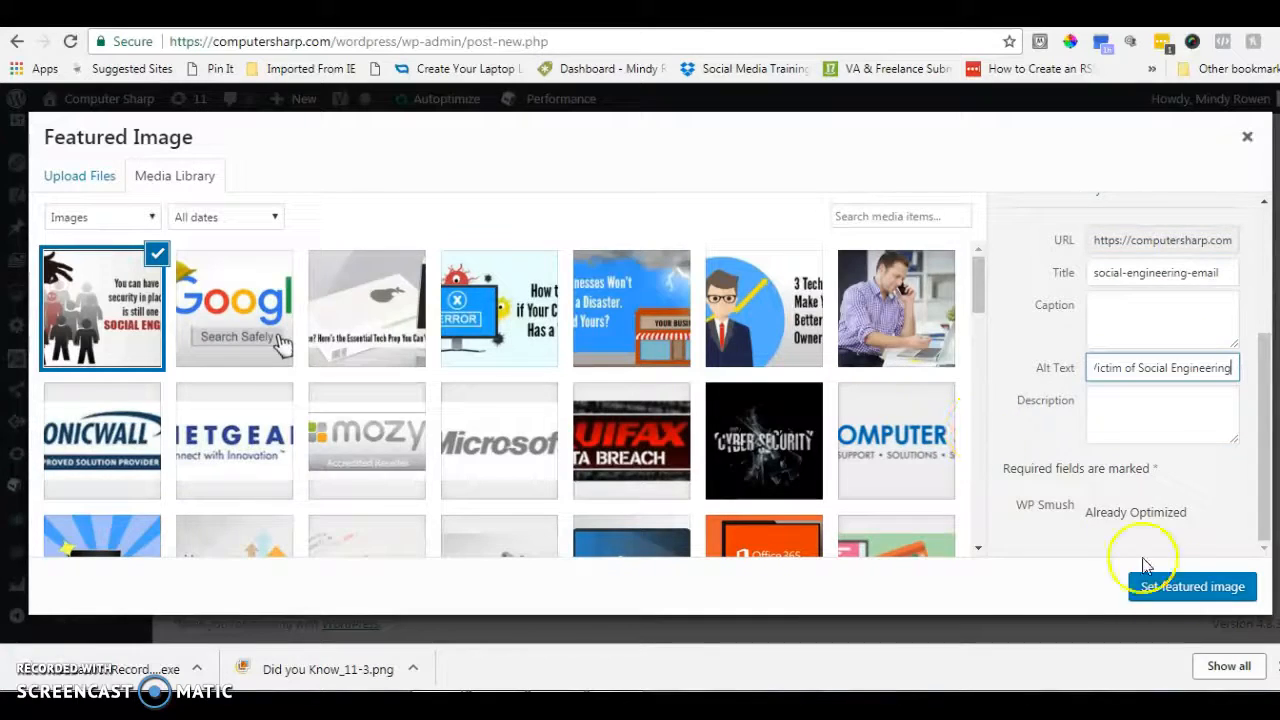
click(1140, 586)
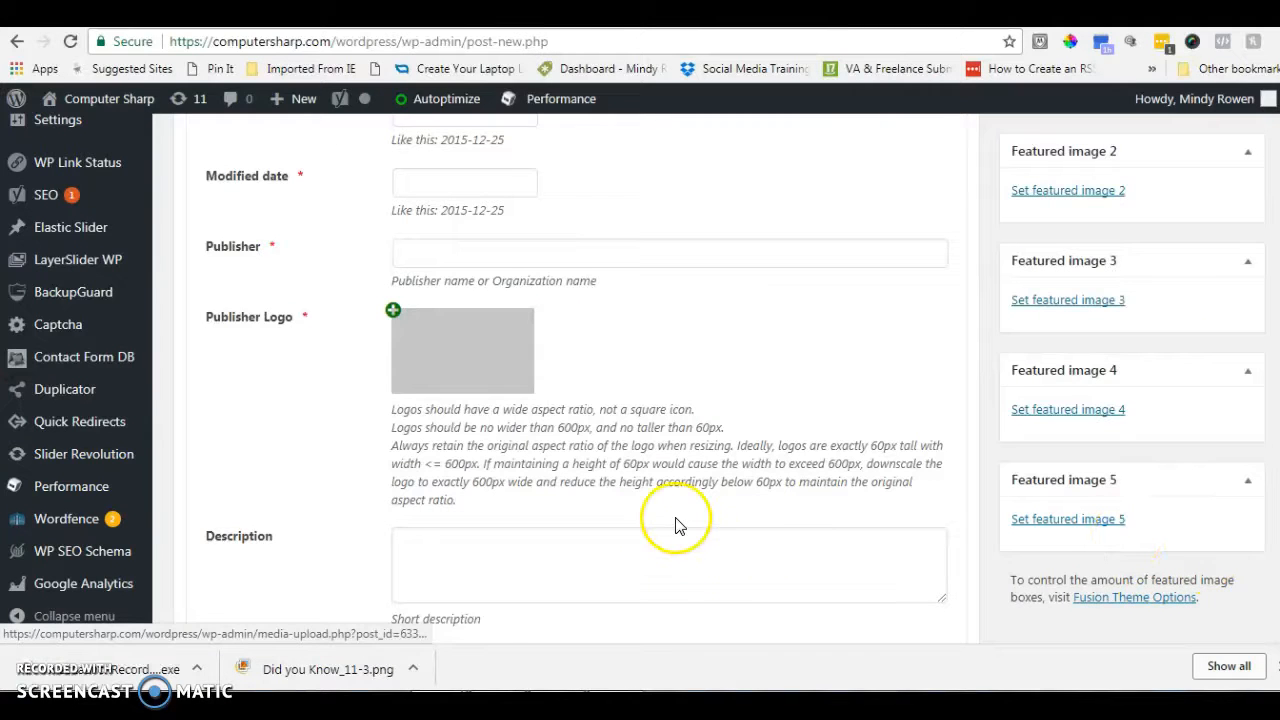
Step: Review the Yoast snippet, meta description, focus keyword and SEO analysis remarks for the post
scroll(677, 521, up, 20)
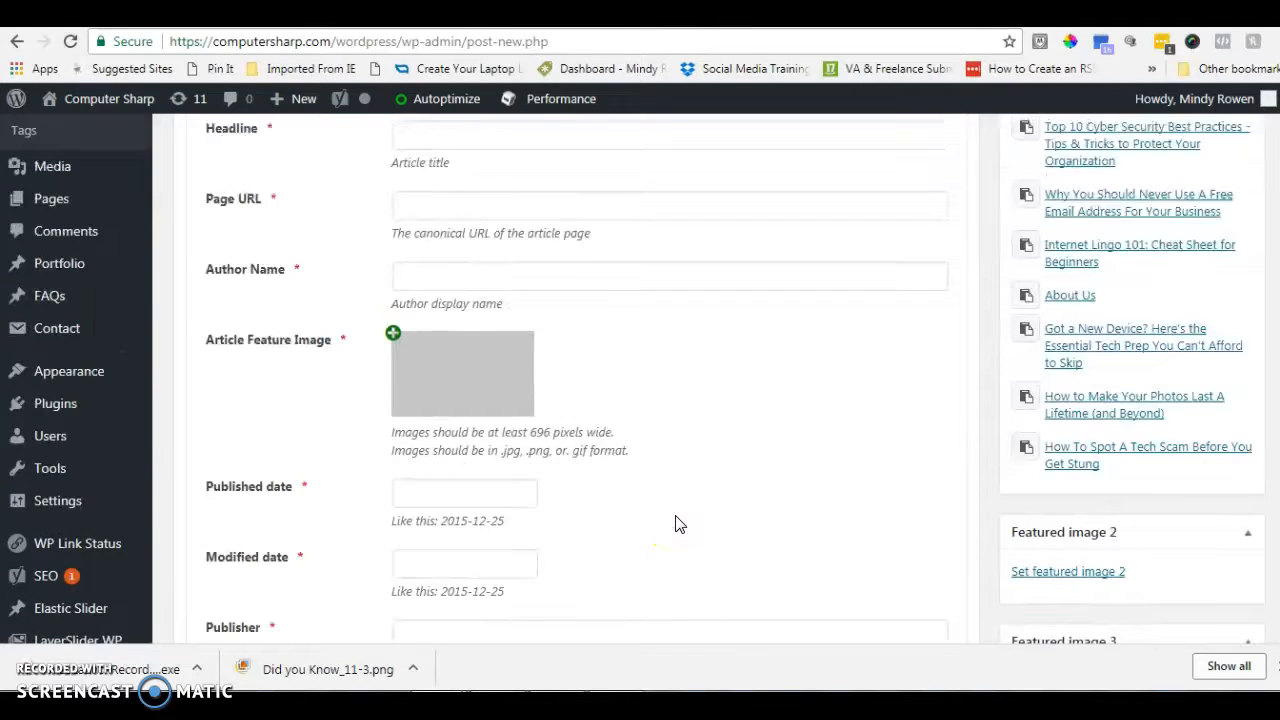
scroll(677, 515, up, 5)
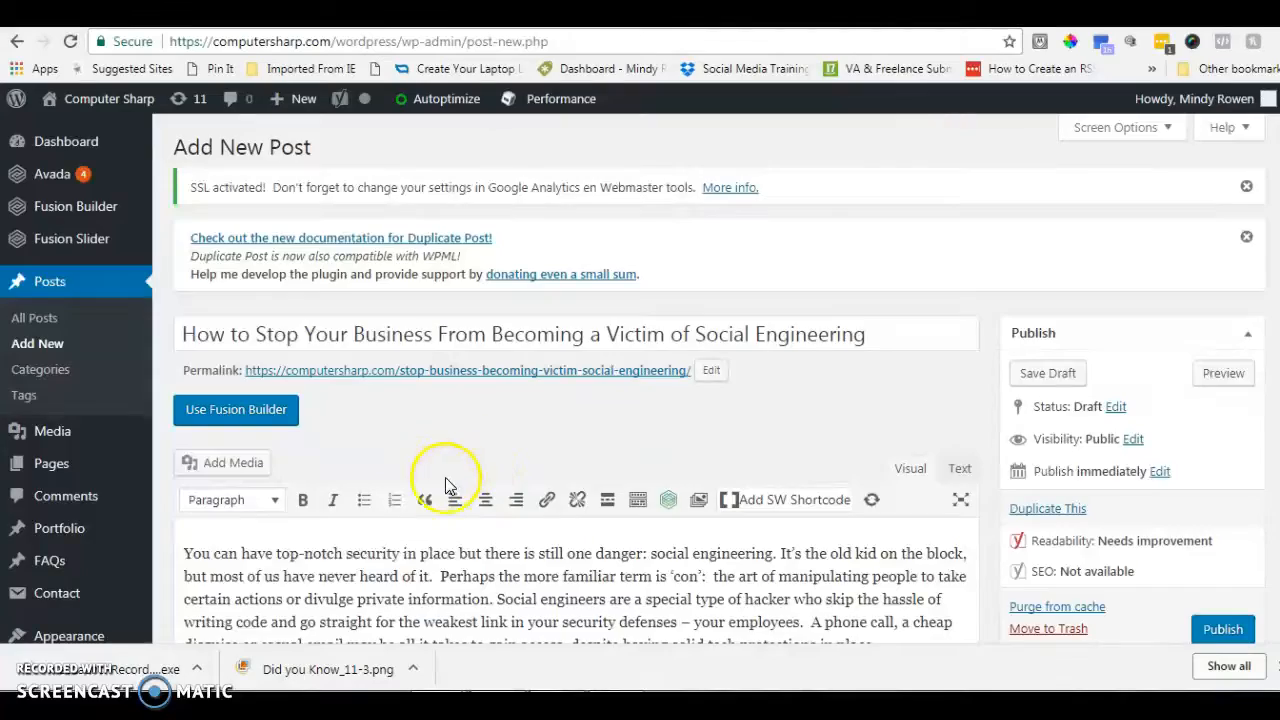
scroll(447, 485, down, 20)
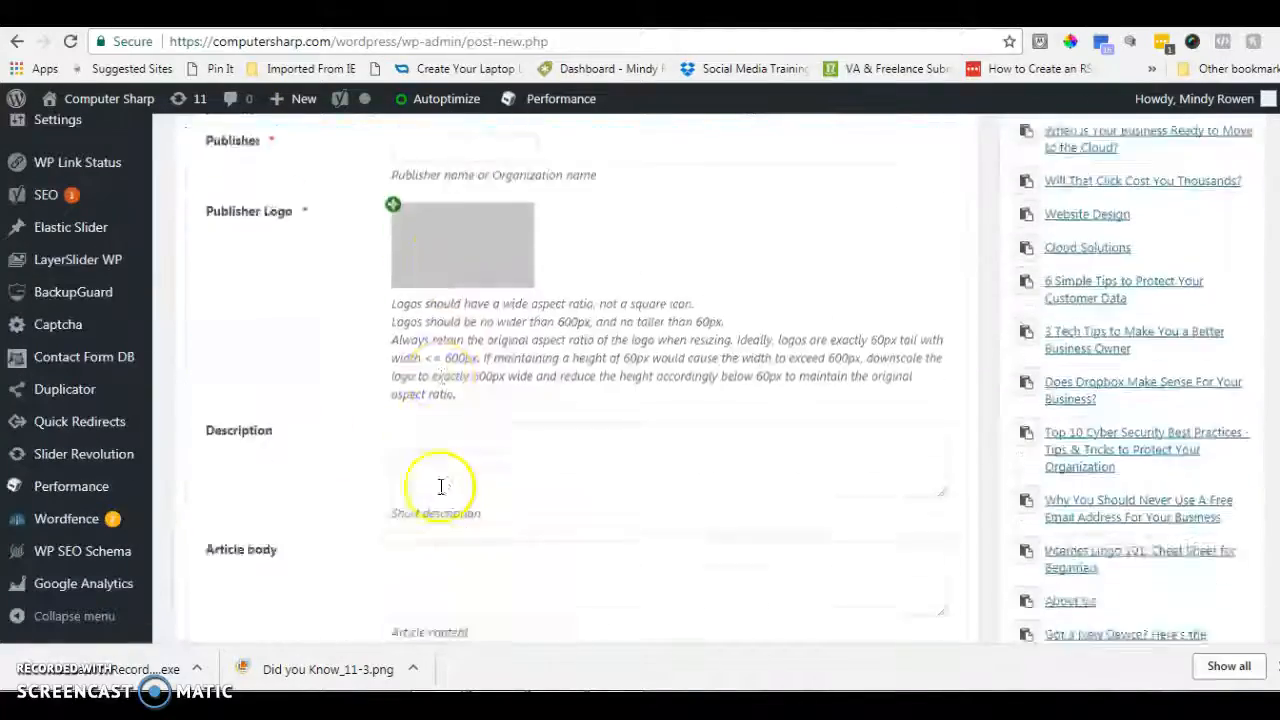
scroll(441, 490, down, 5)
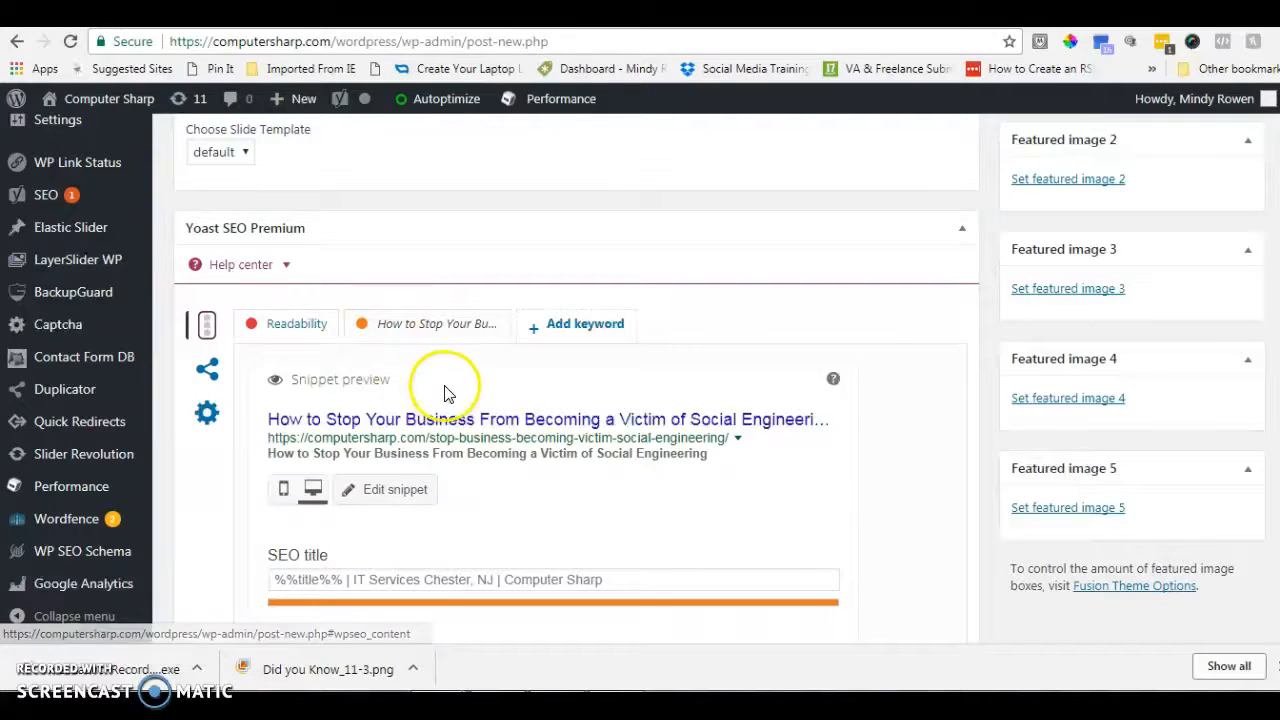
scroll(447, 420, down, 3)
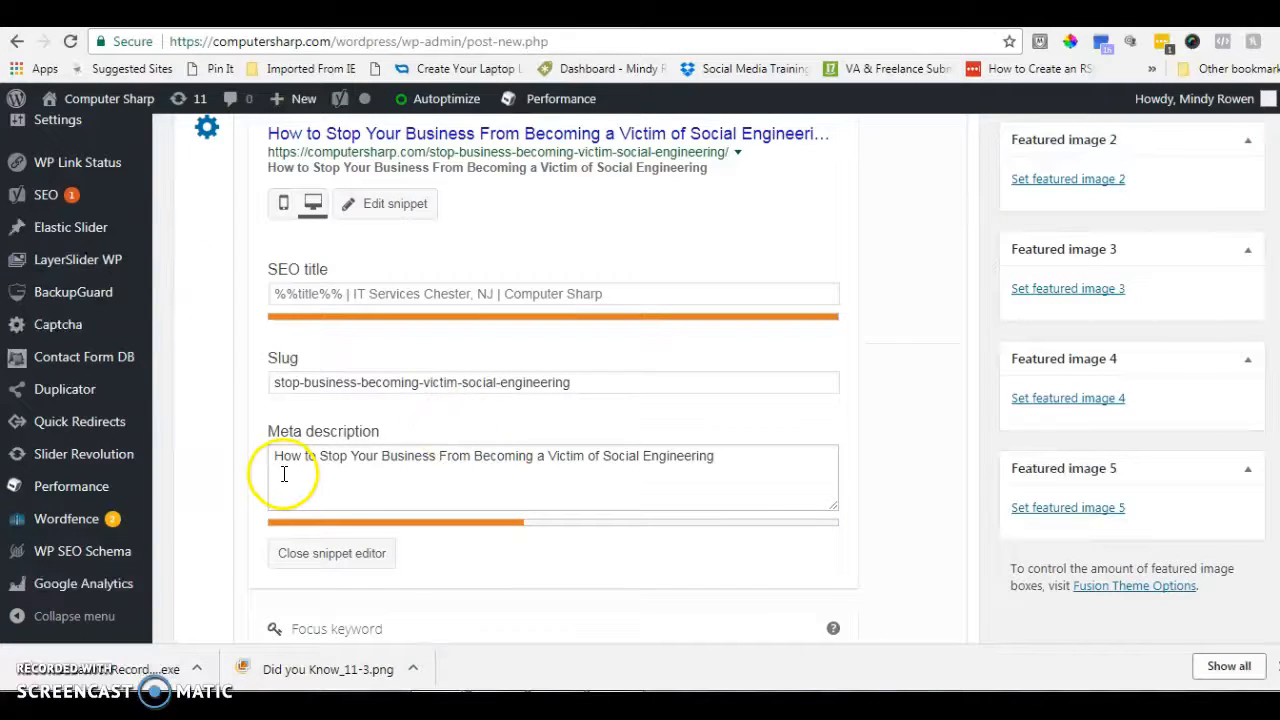
scroll(314, 494, down, 3)
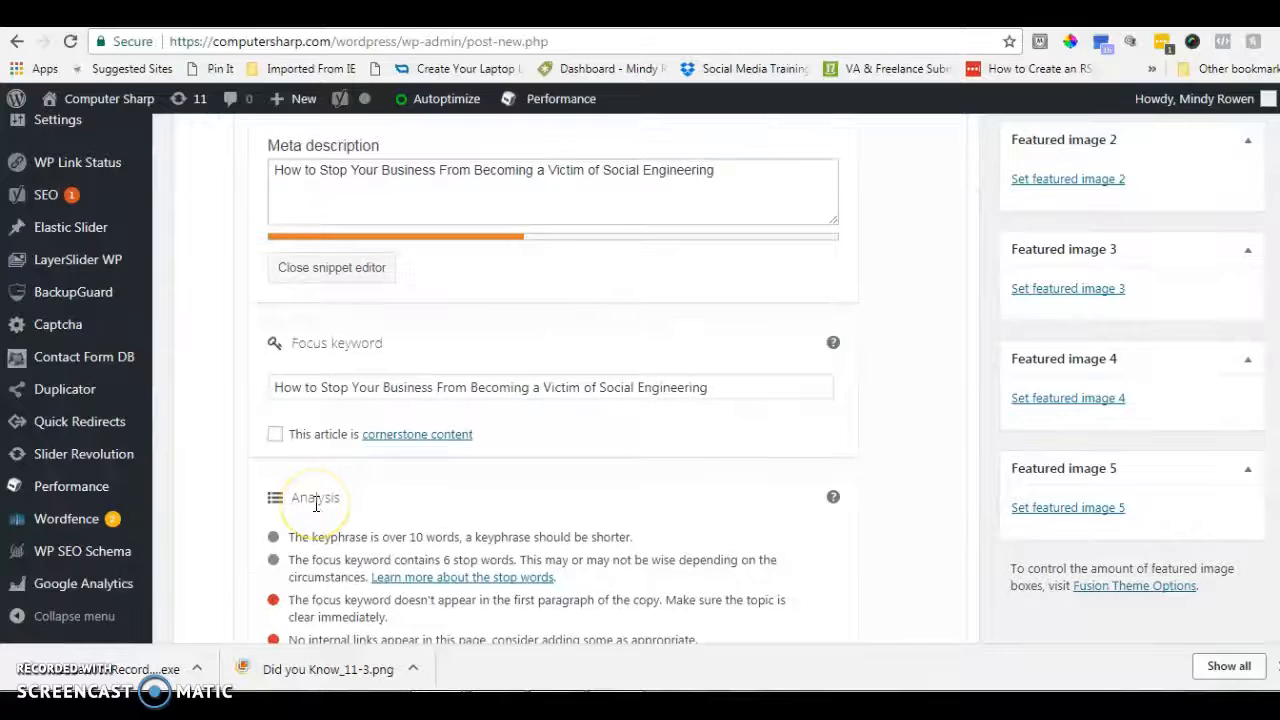
scroll(315, 504, down, 1)
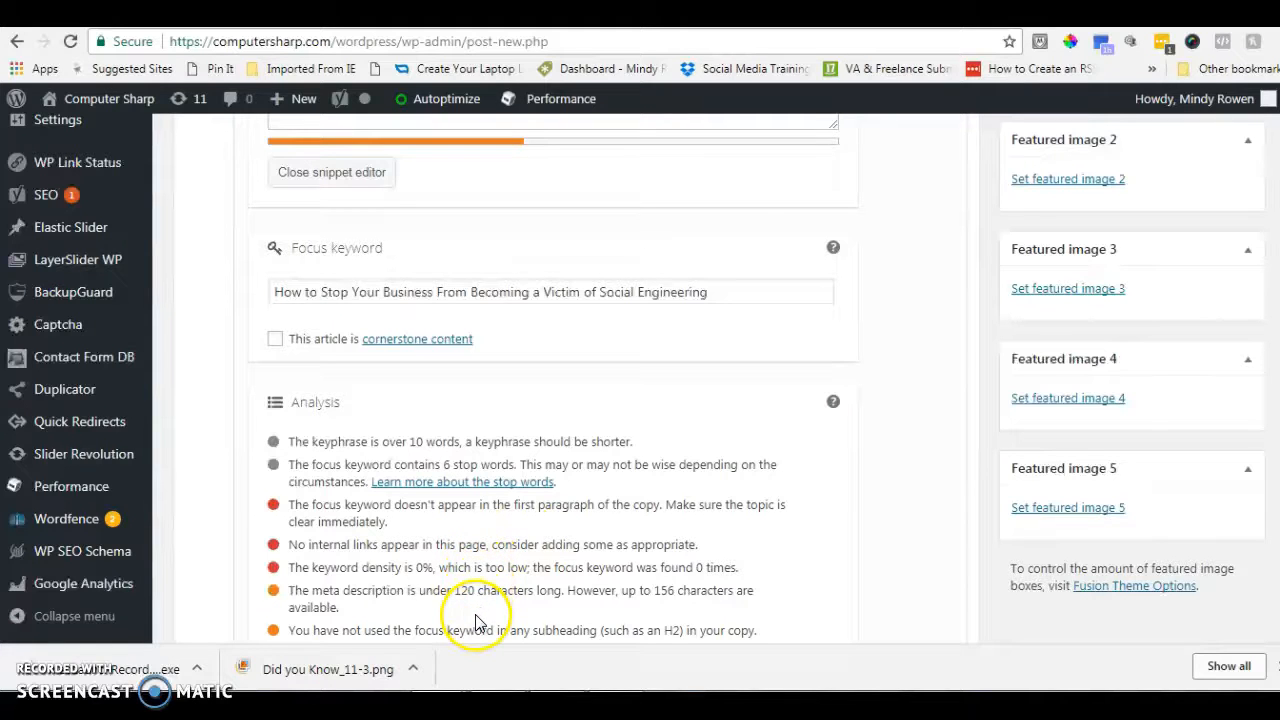
scroll(476, 622, down, 1)
drag(455, 496, 630, 552)
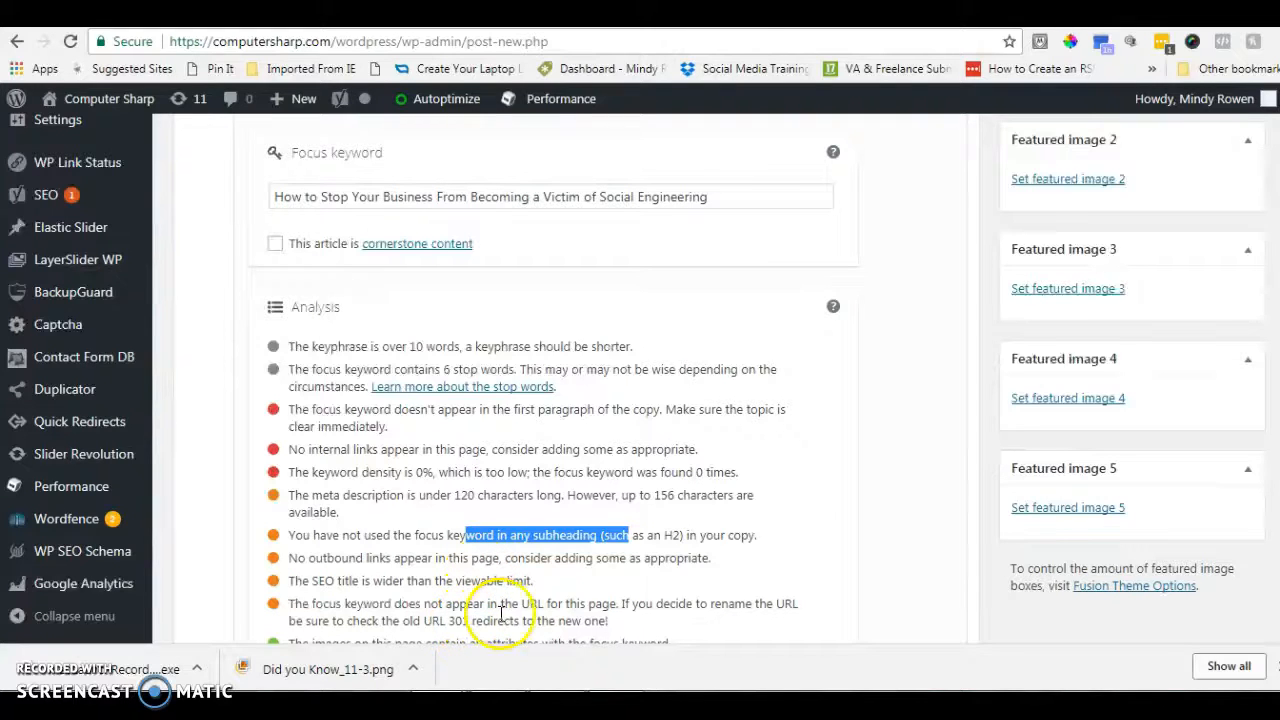
scroll(395, 525, up, 4)
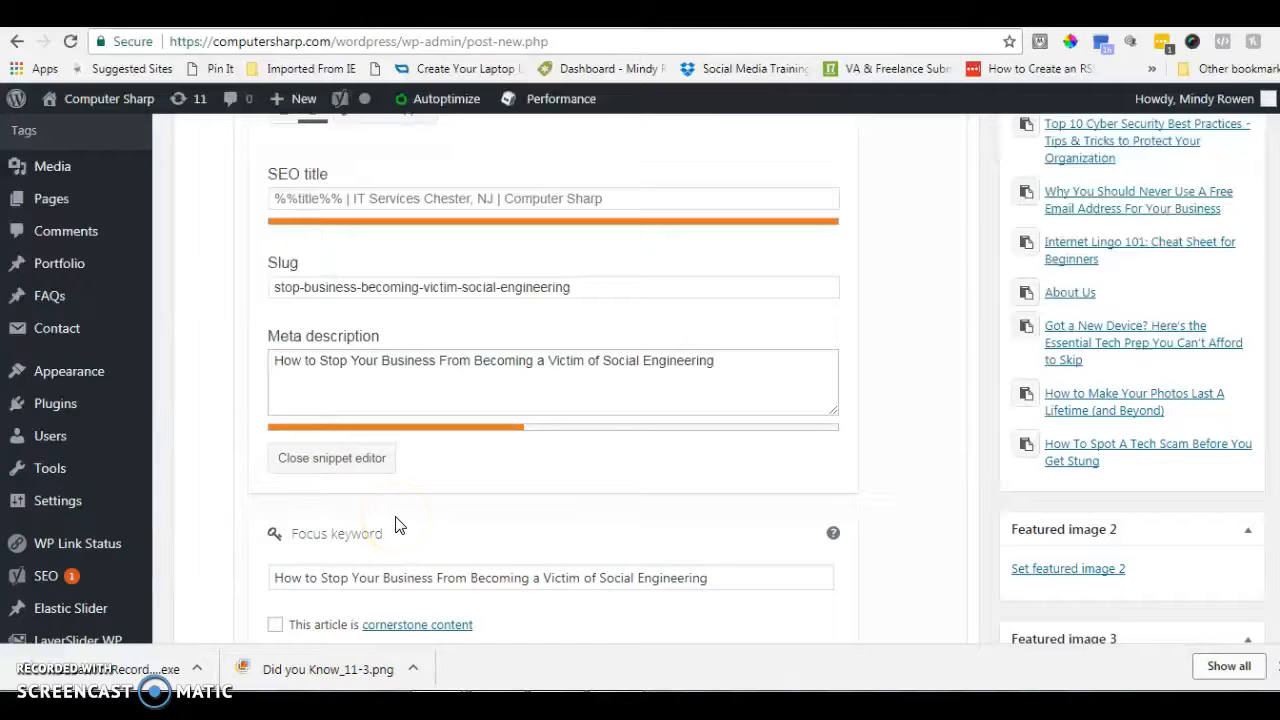
Step: Shorten the Yoast focus keyword to "Your Business a Victim of Social Engineering"
scroll(395, 525, up, 1)
scroll(355, 465, down, 1)
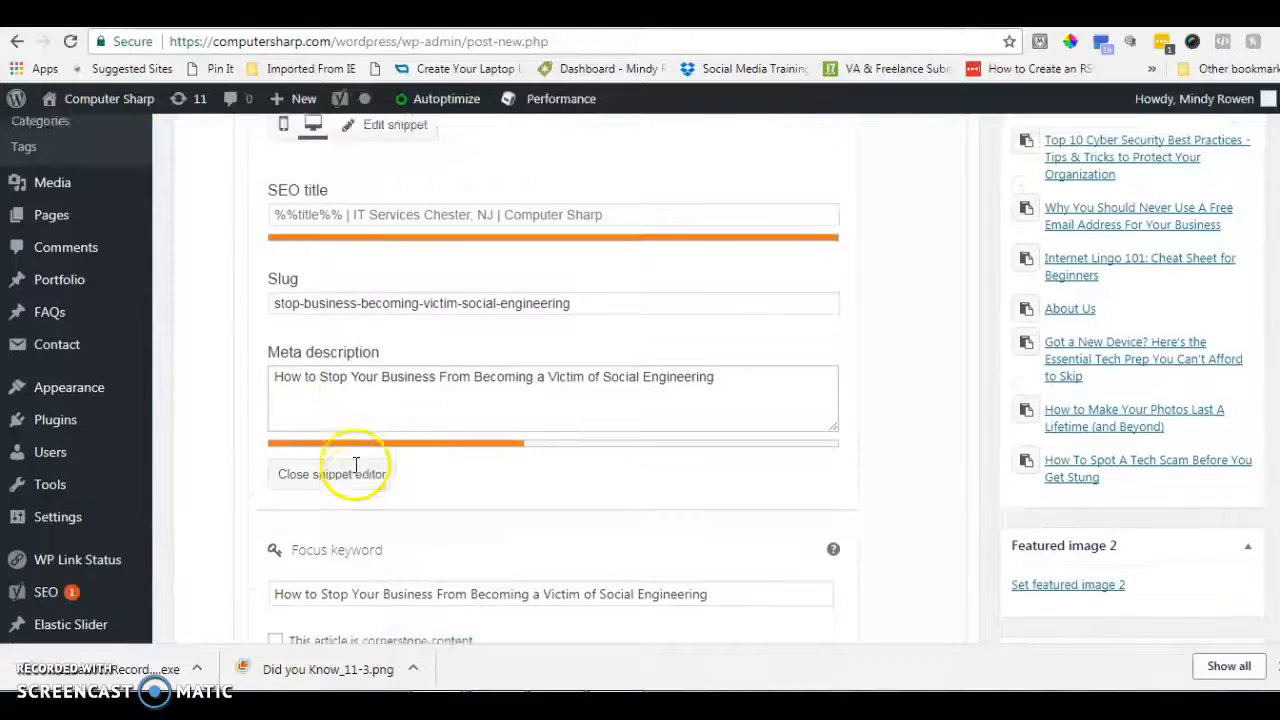
scroll(357, 474, down, 1)
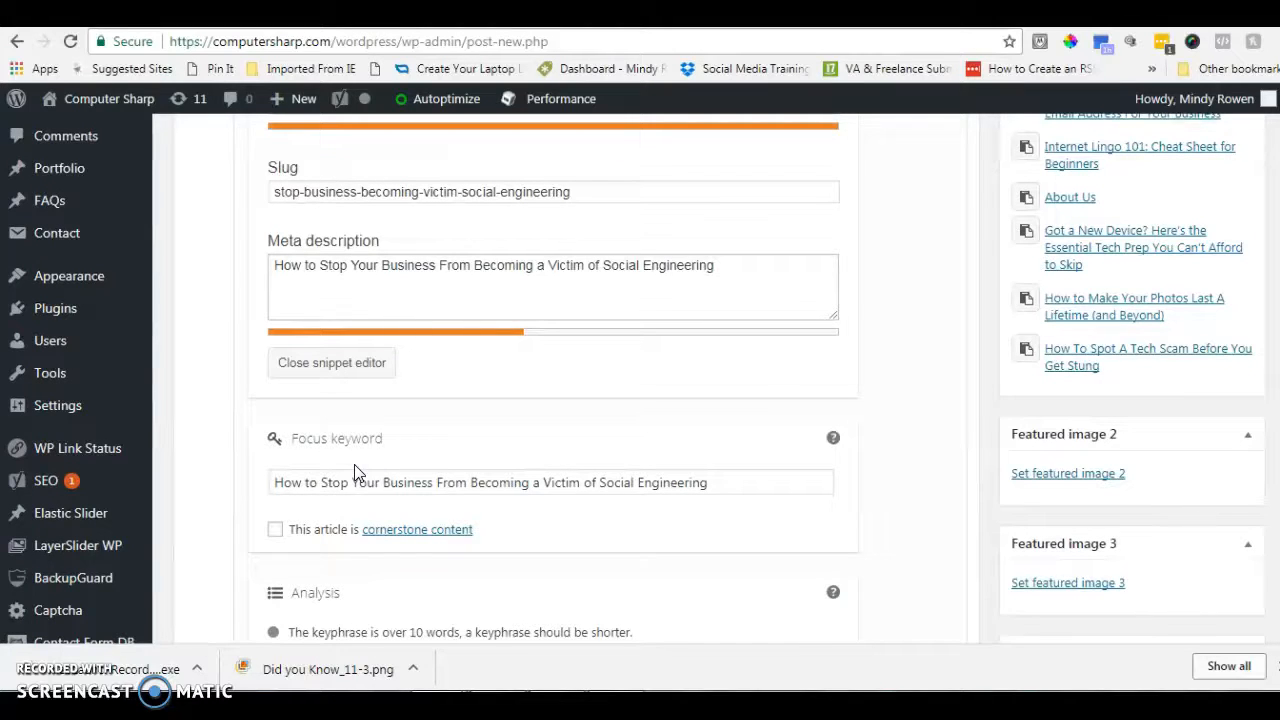
click(280, 483)
drag(277, 483, 358, 476)
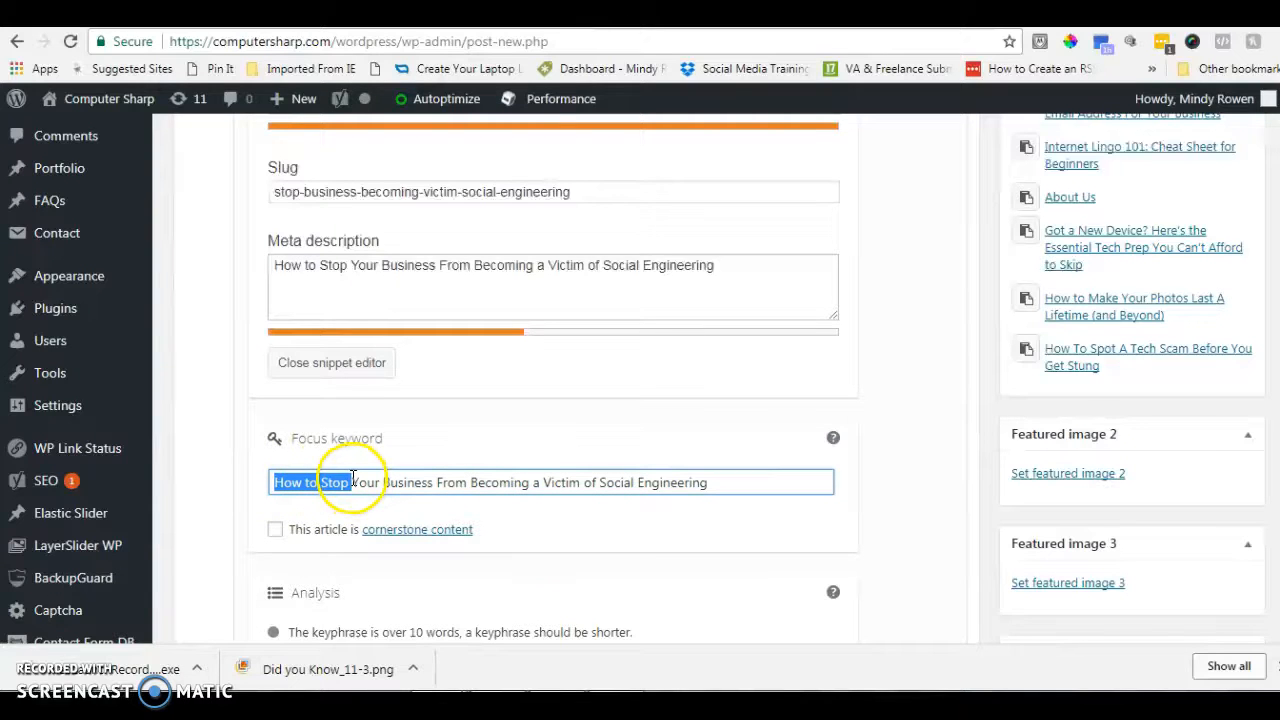
key(Delete)
key(Delete)
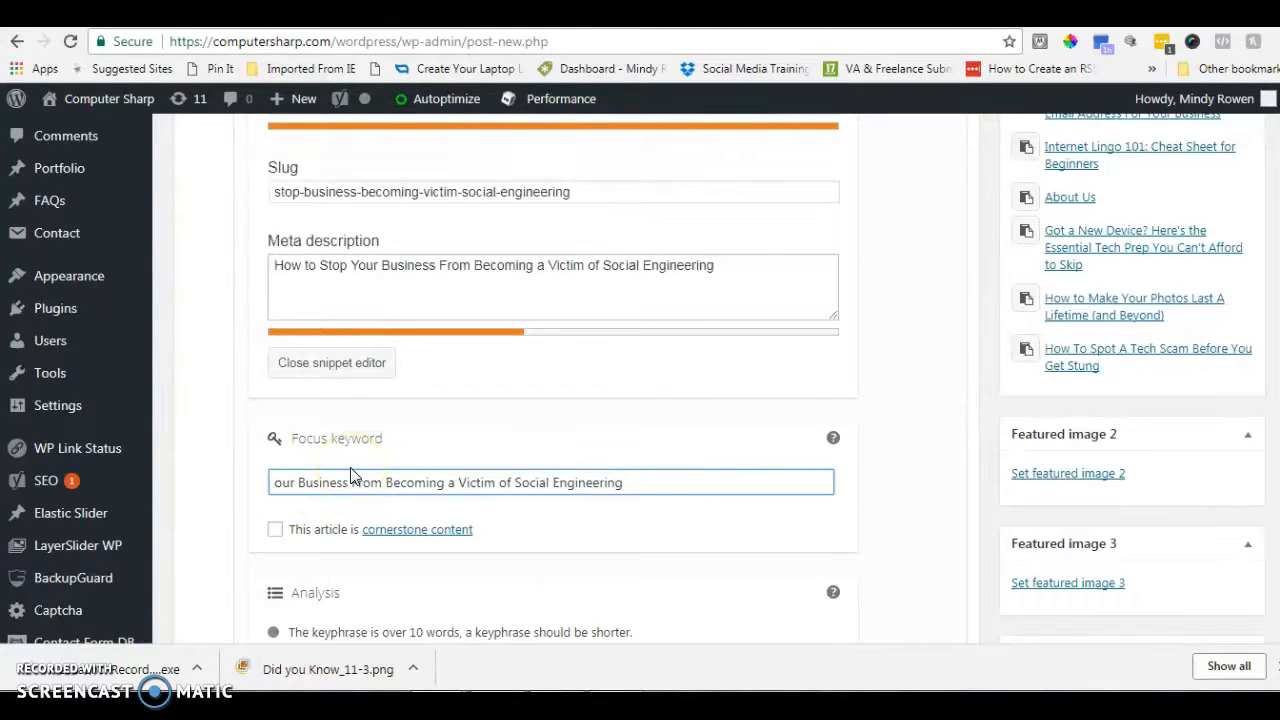
text(Y)
drag(360, 480, 453, 480)
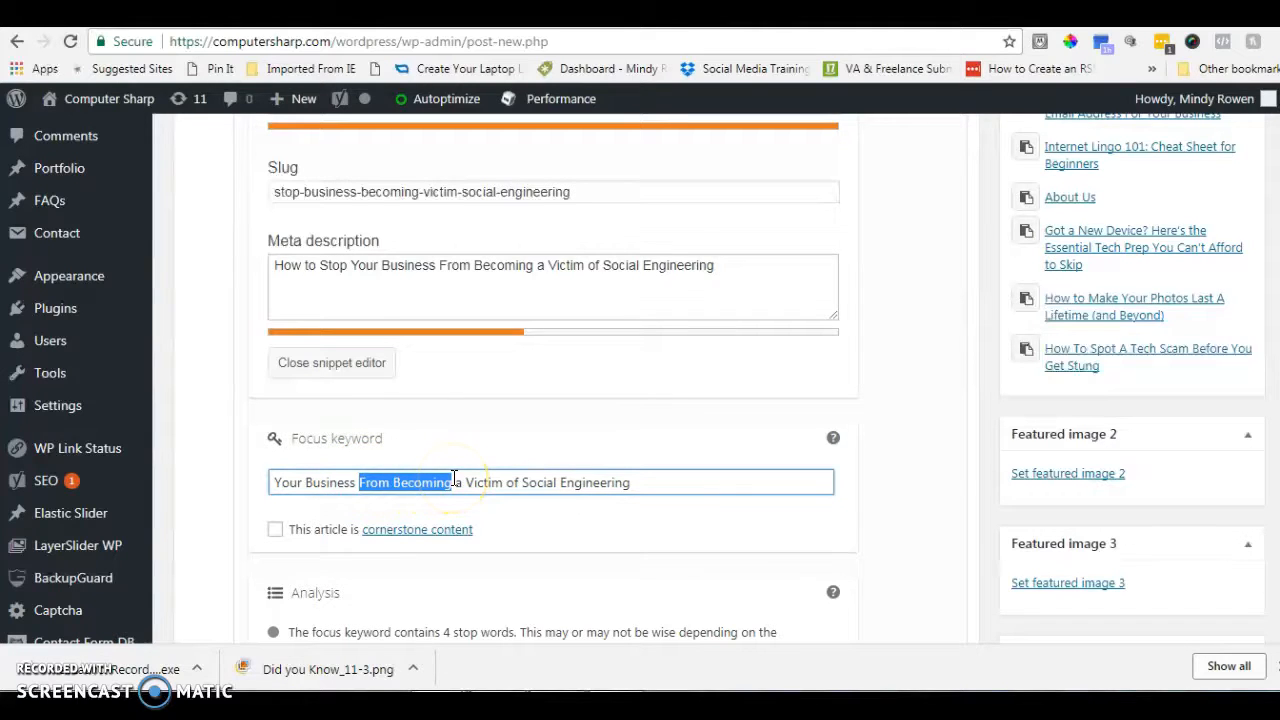
key(Delete)
Step: Copy the shortened focus keyword and replace the whole Yoast meta description with it
drag(546, 483, 281, 493)
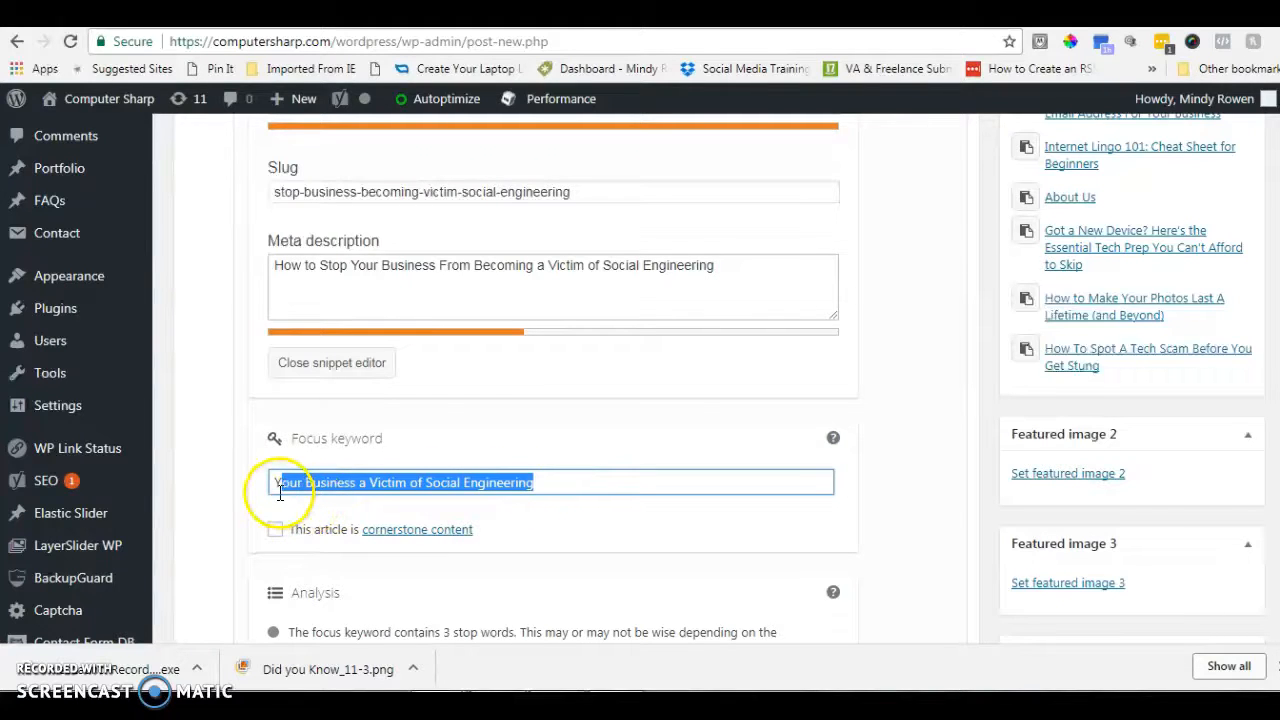
right_click(299, 482)
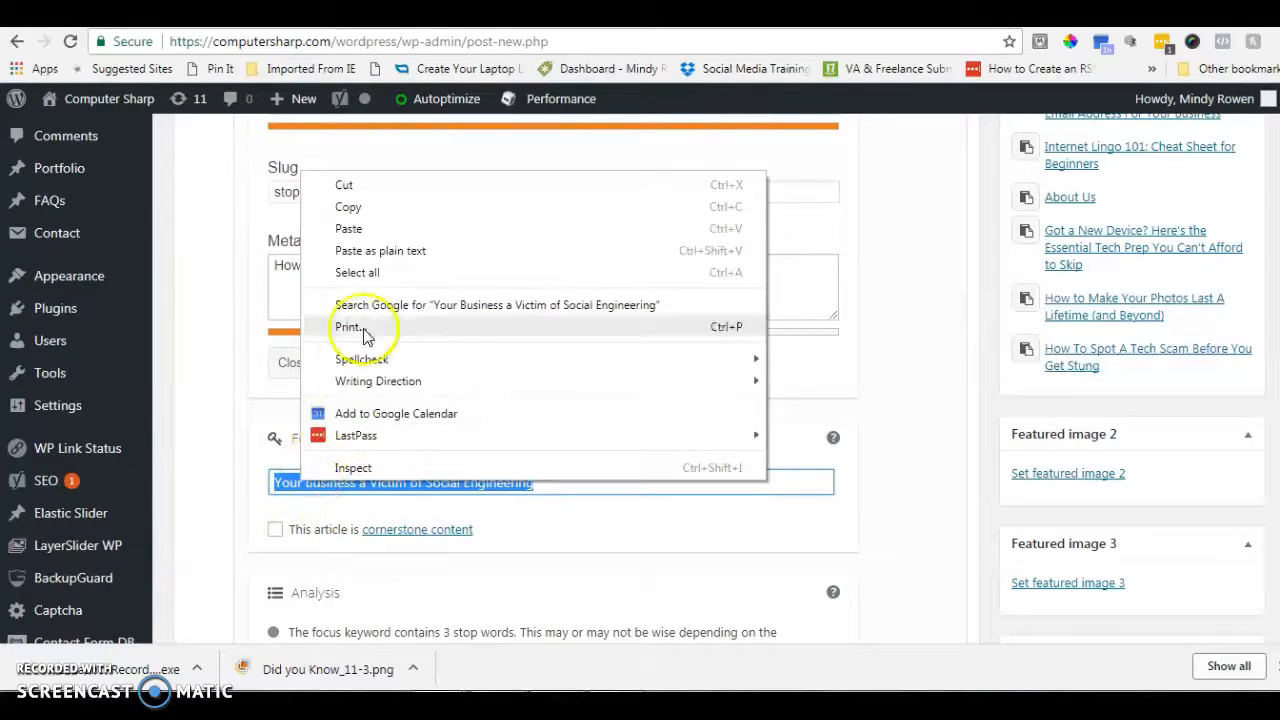
click(365, 218)
drag(276, 262, 710, 271)
right_click(709, 270)
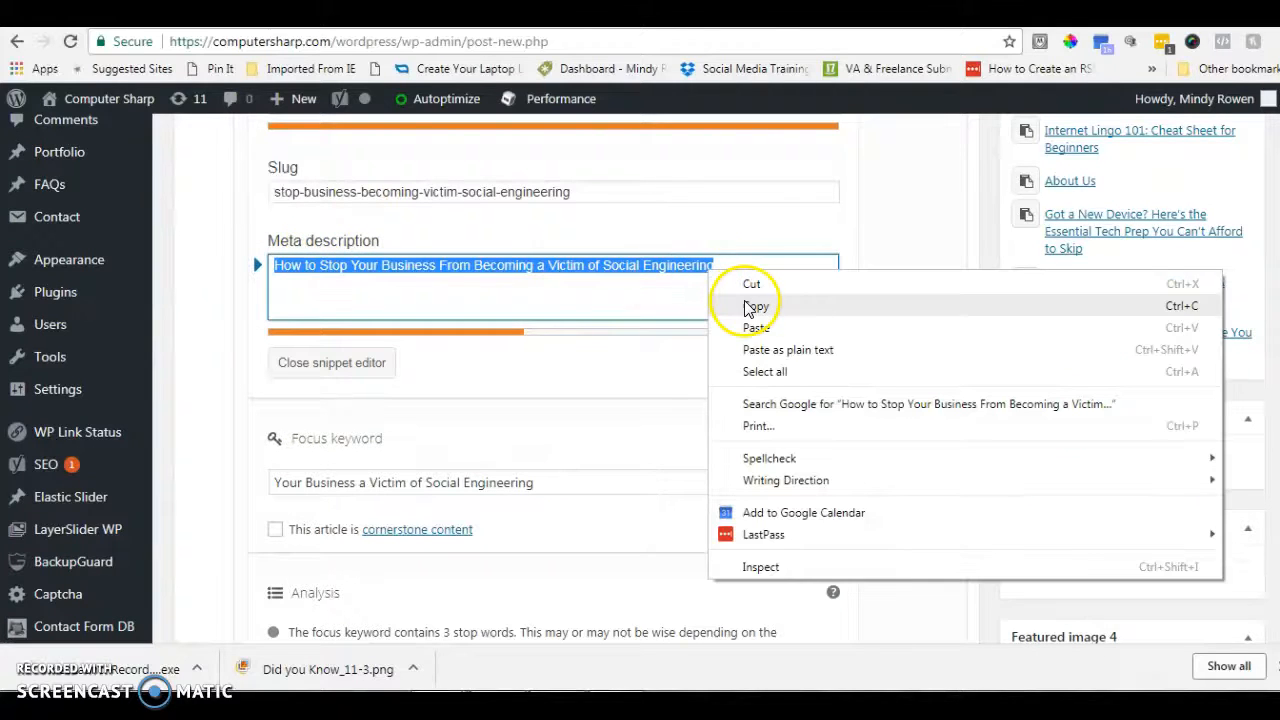
click(755, 330)
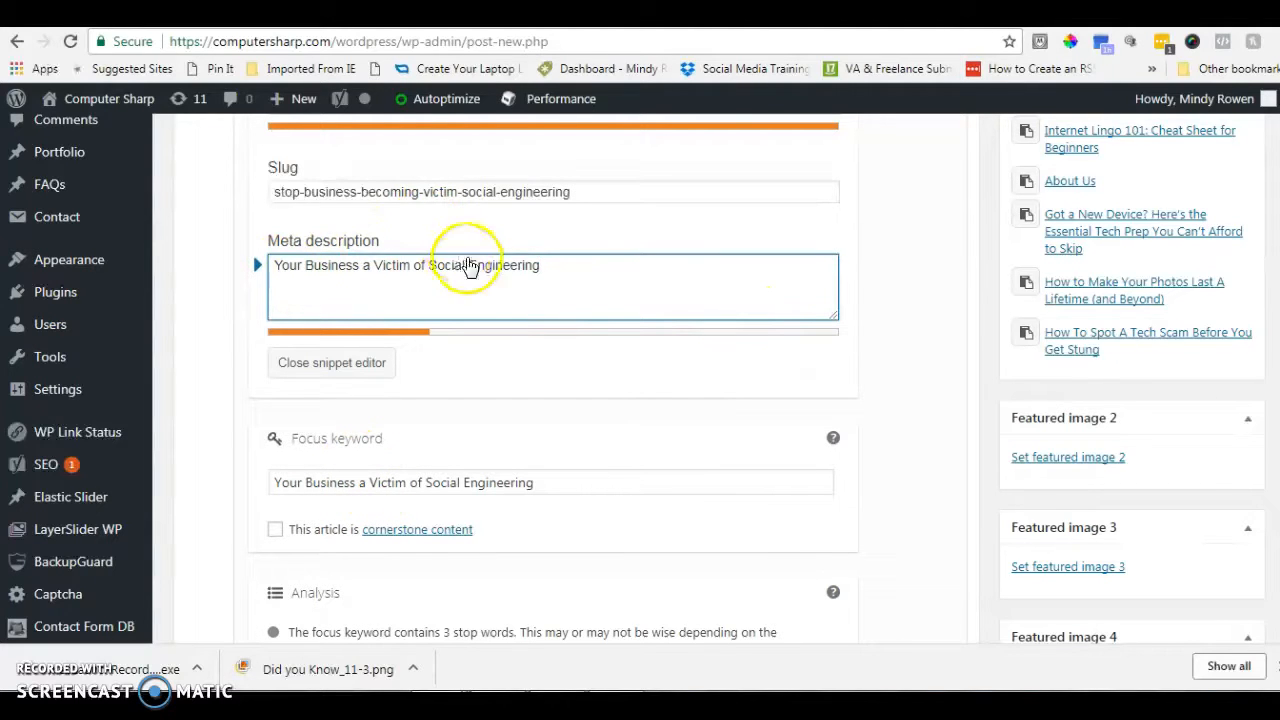
Step: Replace the social engineering featured image's alt text with the copied keyword "Your Business a Victim of Social Engineering" and set it as the featured image again
scroll(990, 520, up, 10)
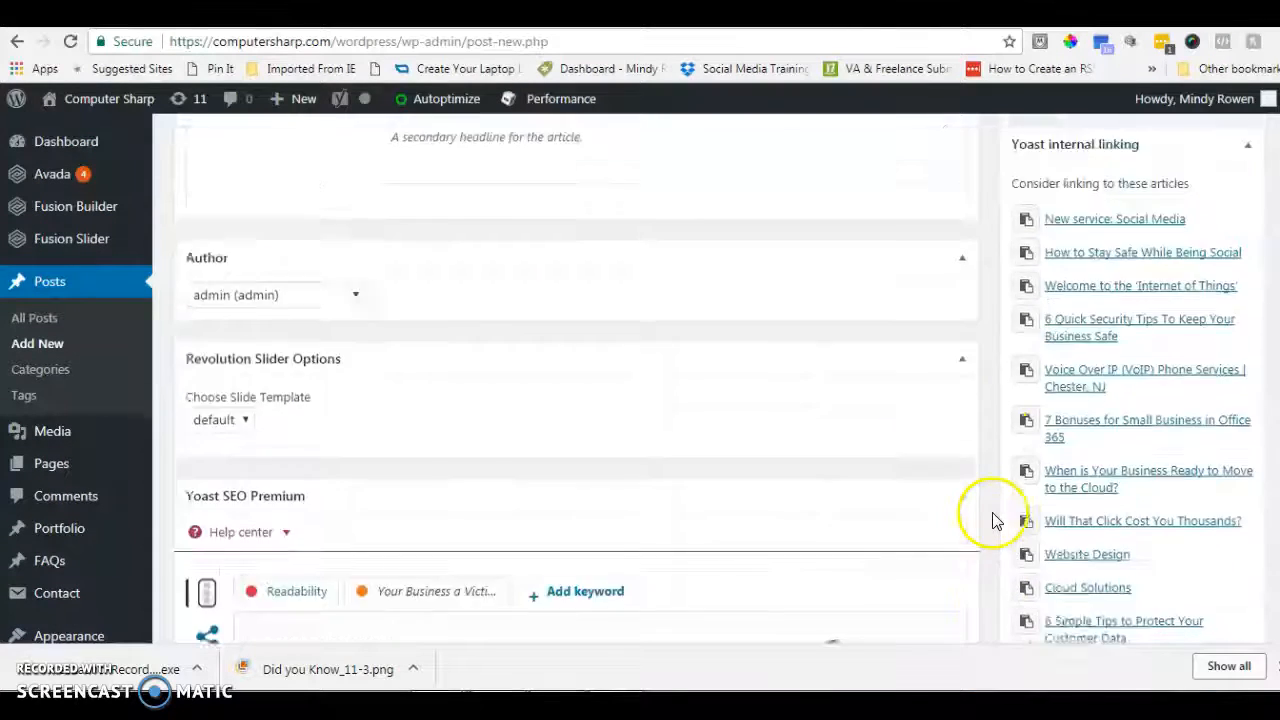
click(1030, 310)
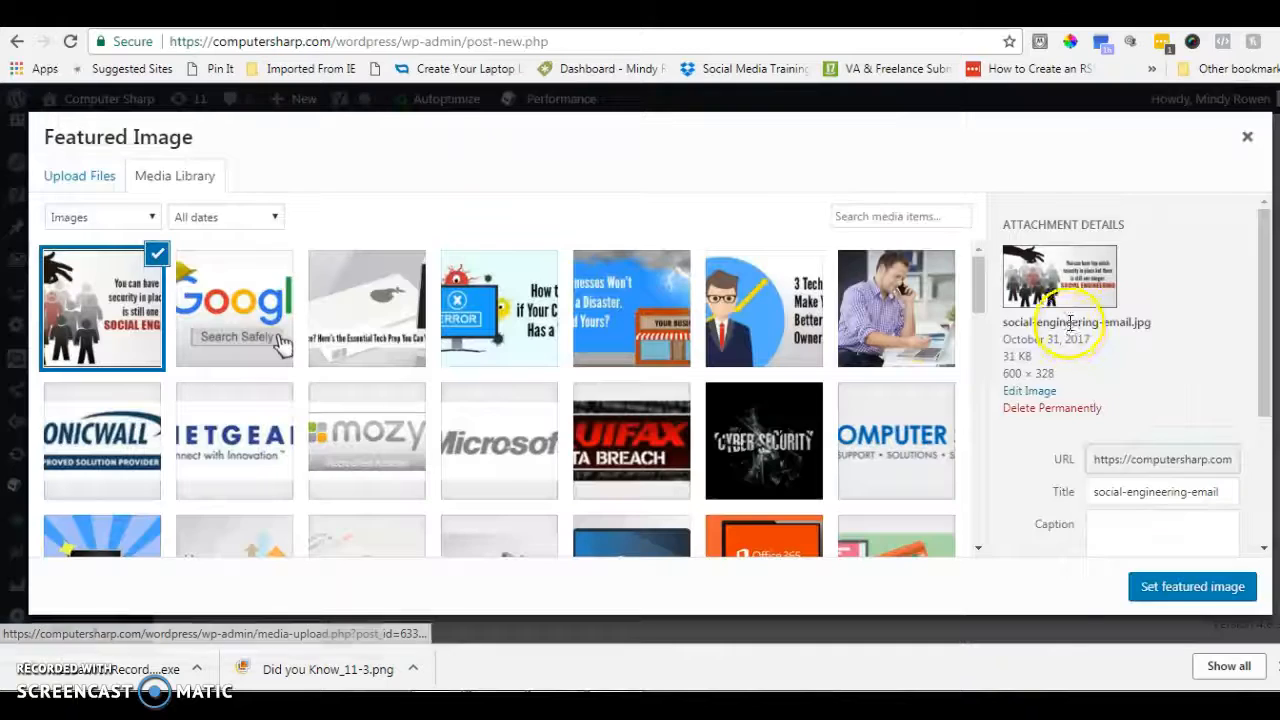
scroll(1167, 495, down, 3)
drag(1097, 368, 1257, 374)
right_click(1224, 365)
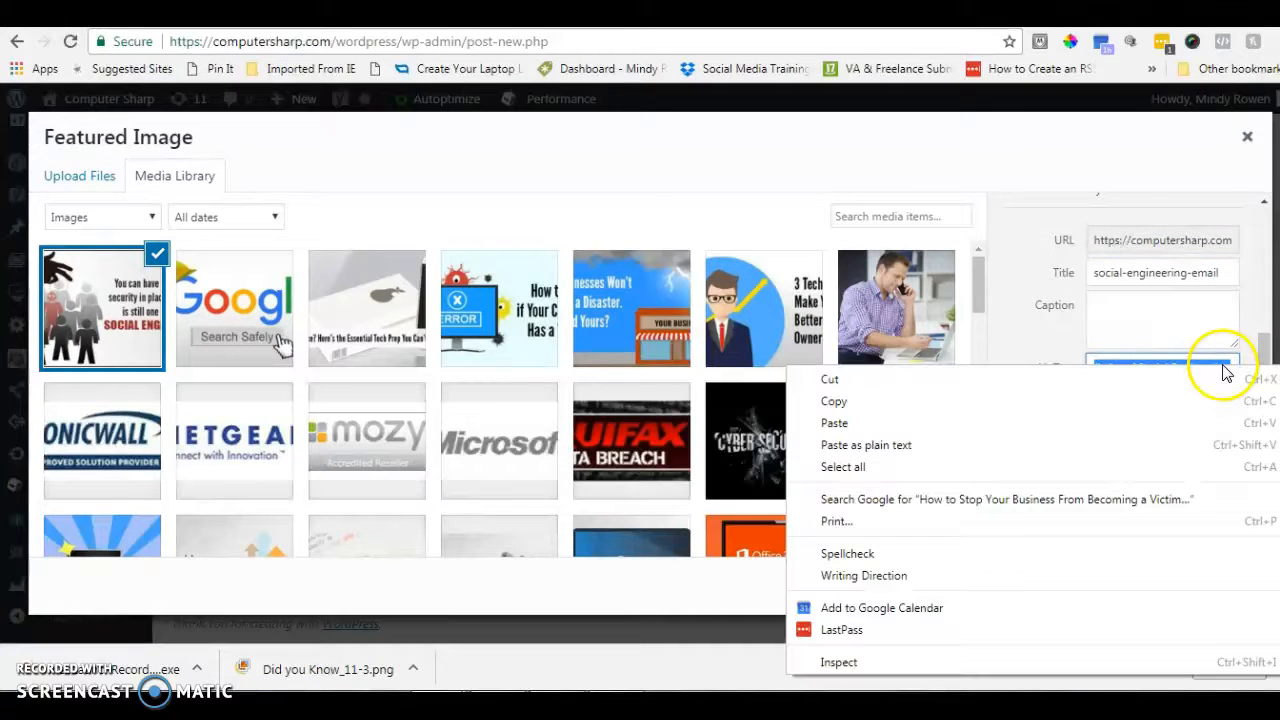
click(1037, 421)
click(1175, 592)
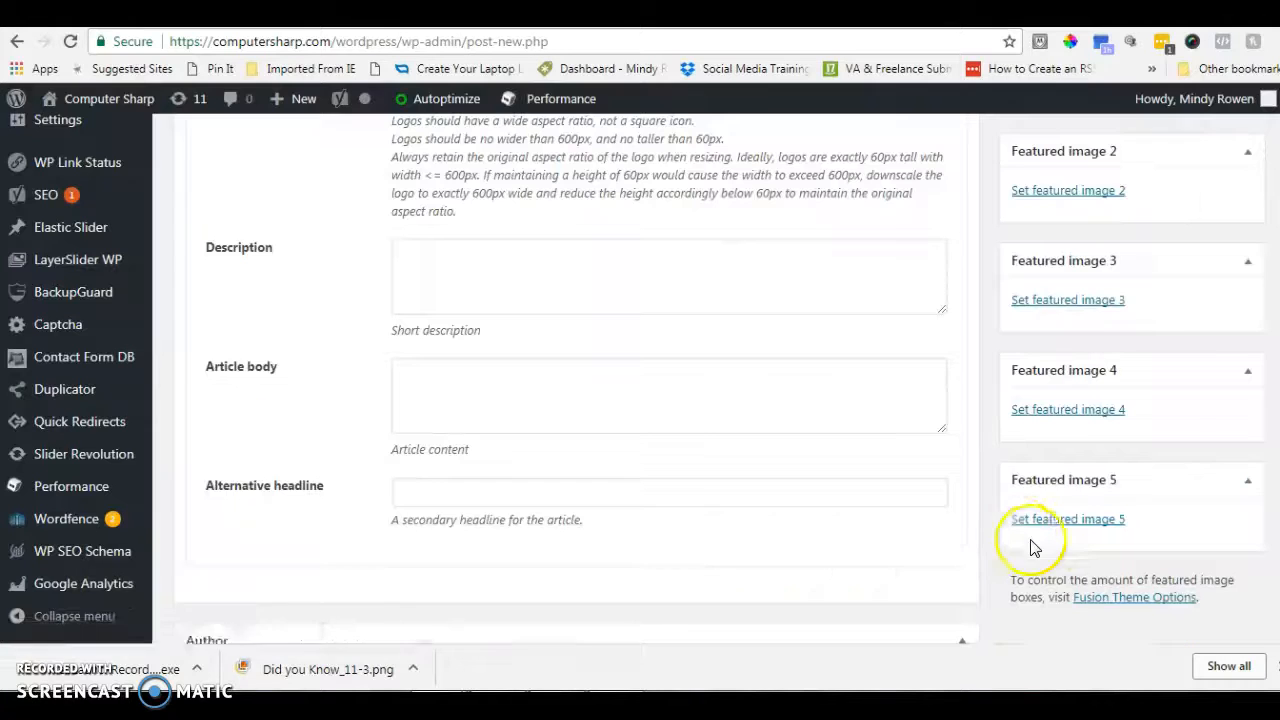
Step: Copy "You can have top-notch security in place but there is still one danger" from the post's opening and insert it with a colon before the meta description text
scroll(355, 473, down, 4)
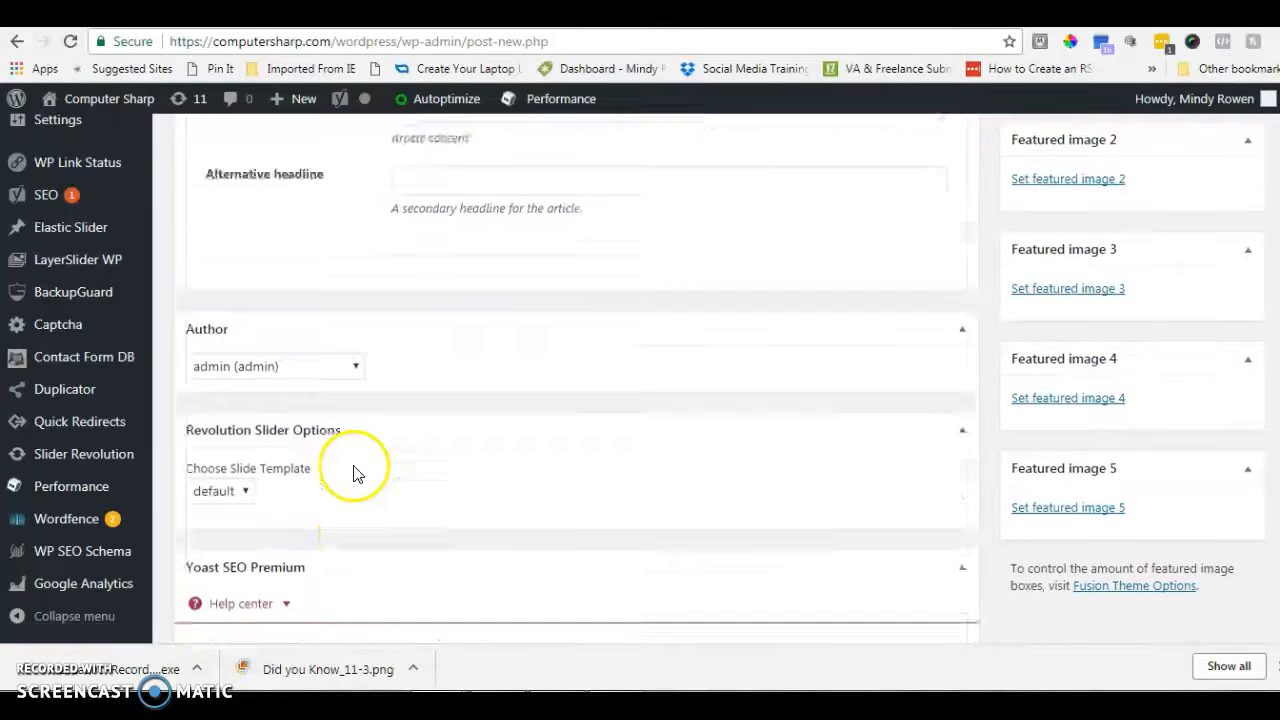
scroll(355, 473, up, 10)
scroll(355, 473, up, 15)
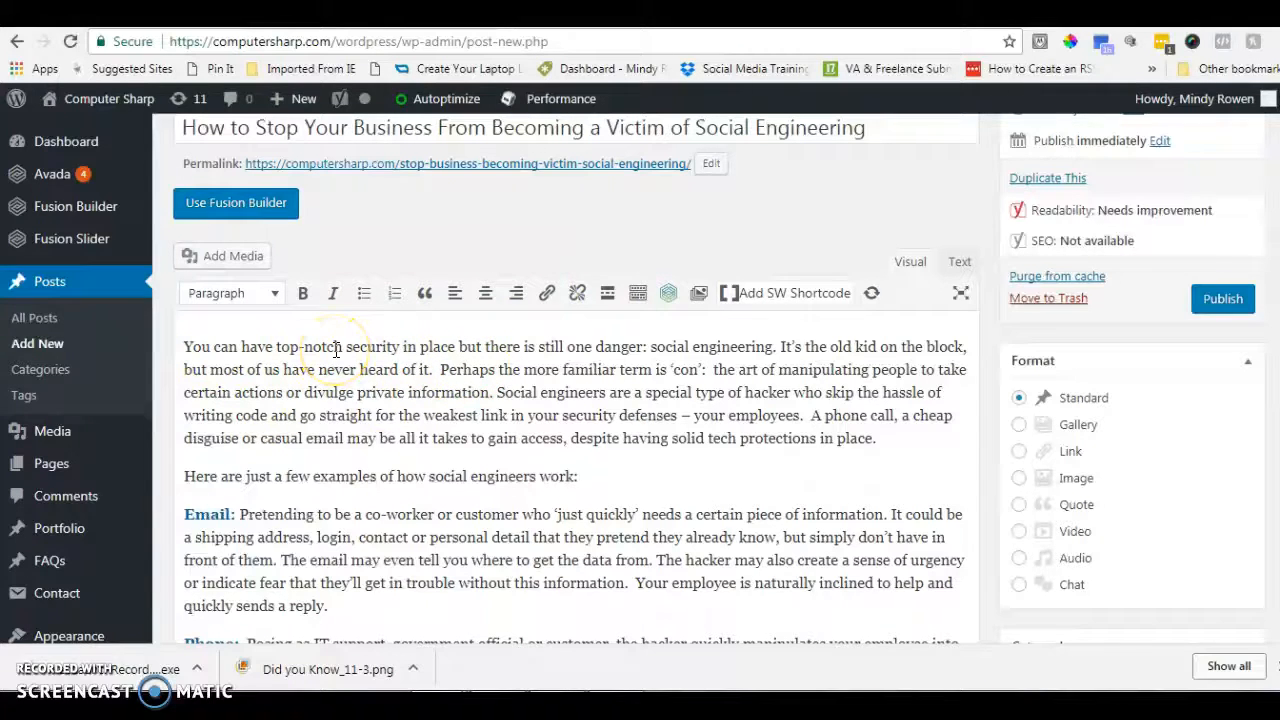
drag(185, 343, 645, 350)
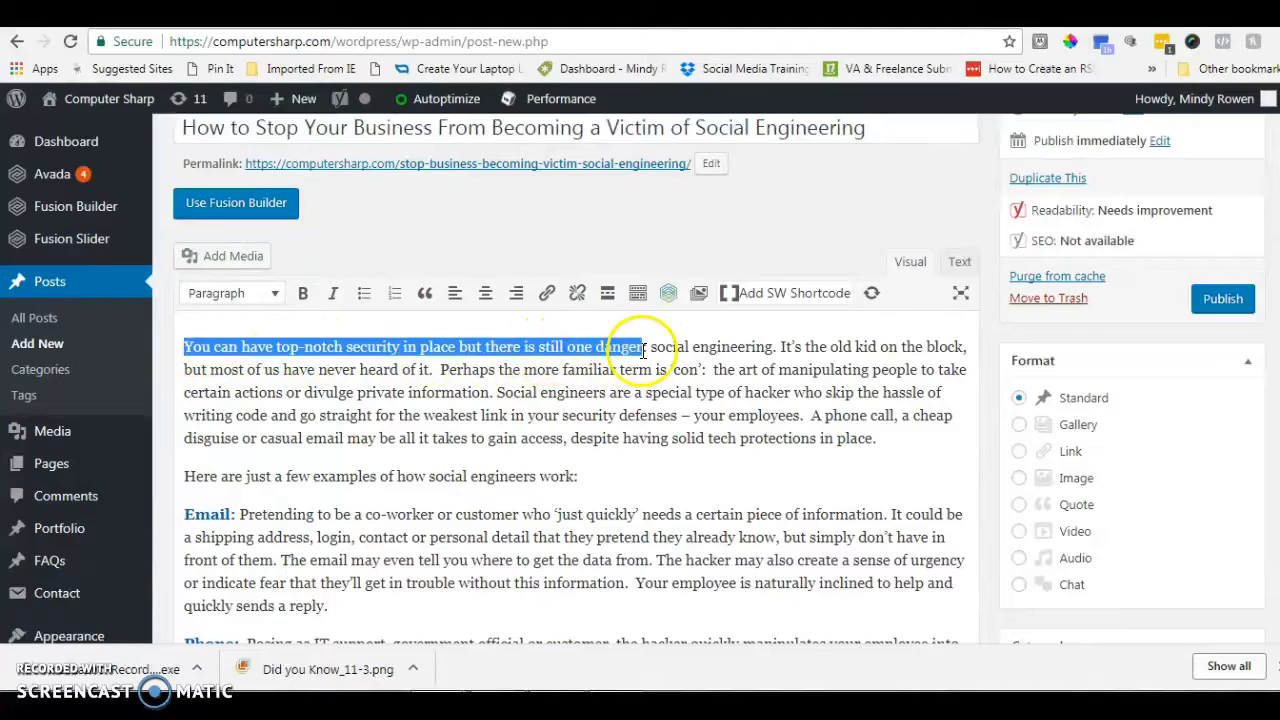
right_click(640, 350)
click(676, 385)
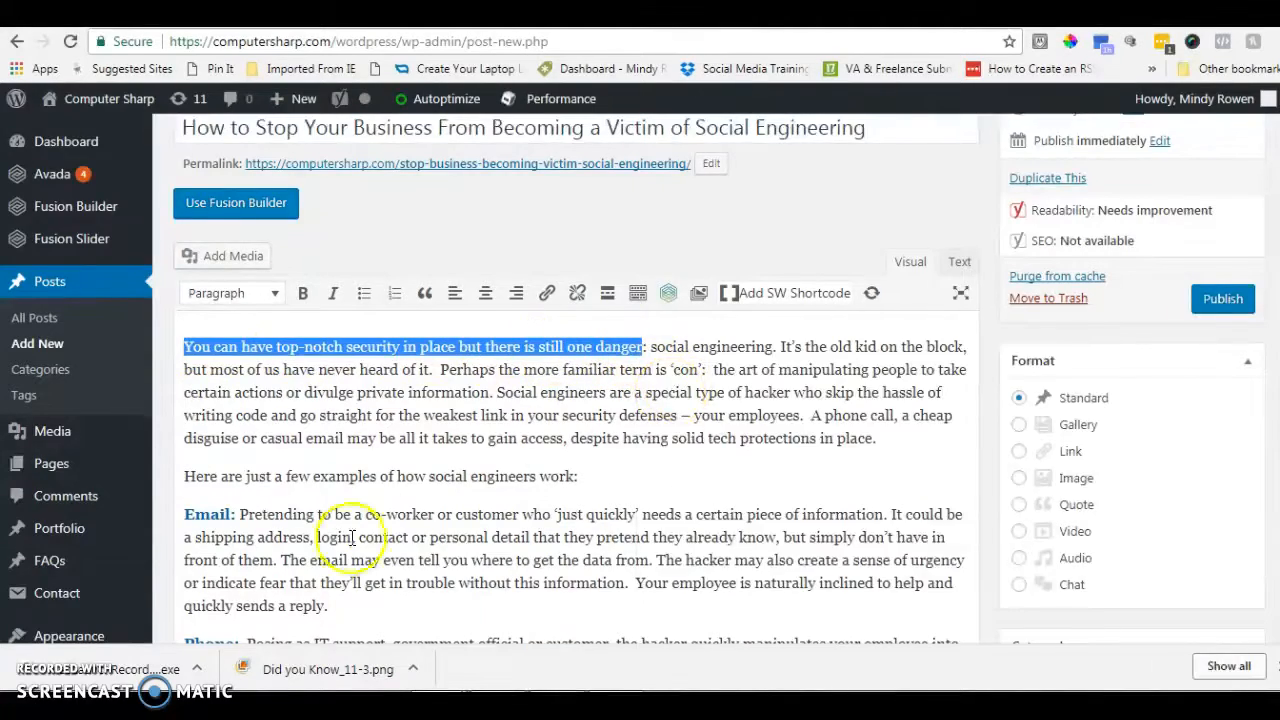
scroll(345, 540, down, 10)
scroll(338, 548, down, 15)
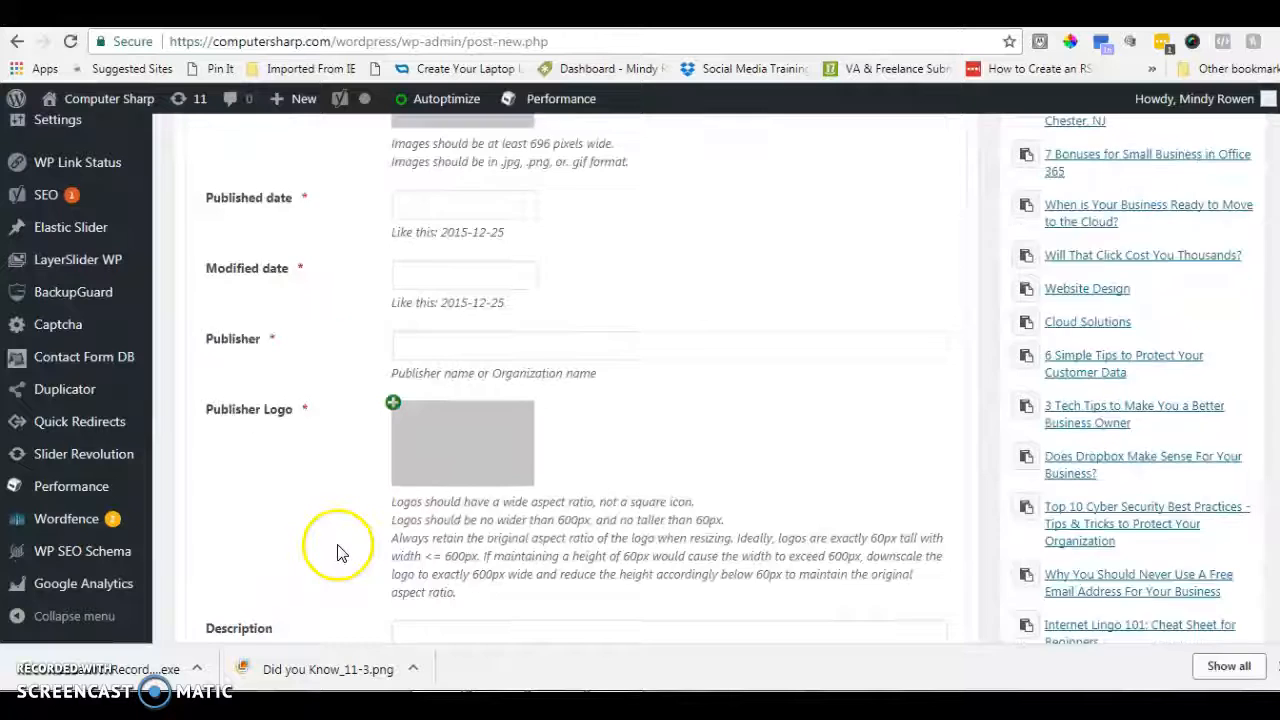
scroll(338, 548, down, 10)
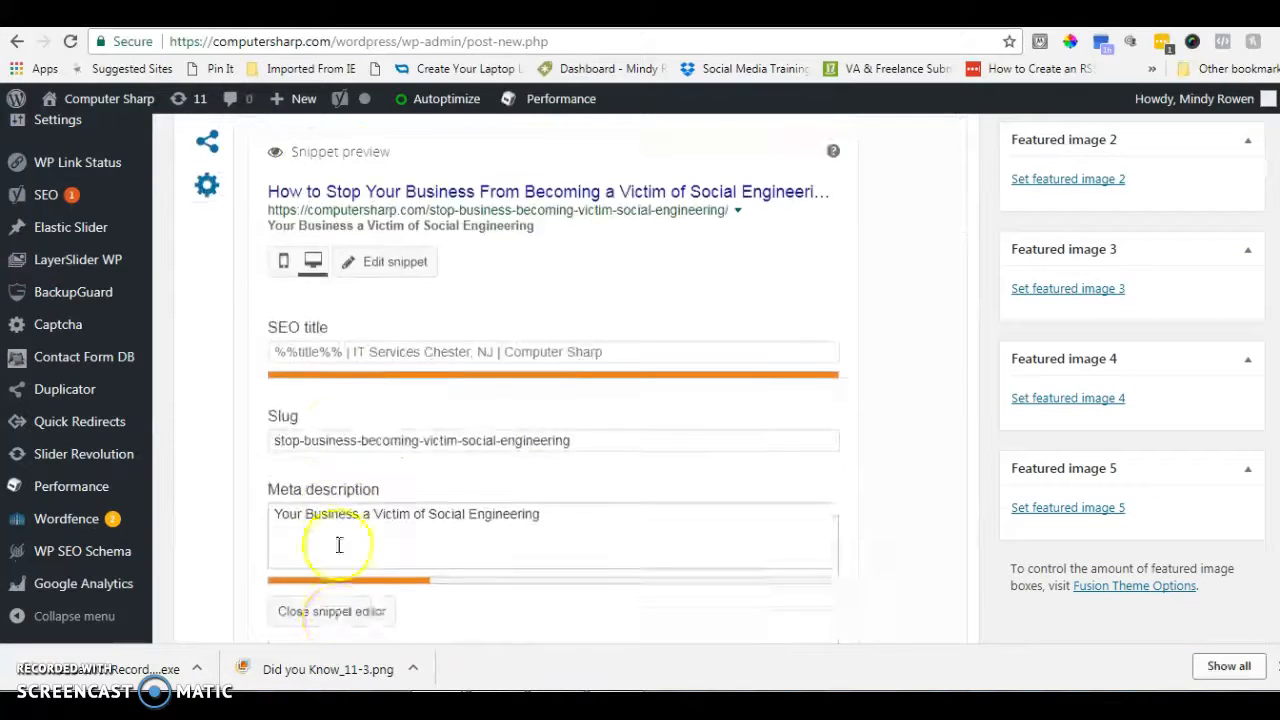
click(277, 447)
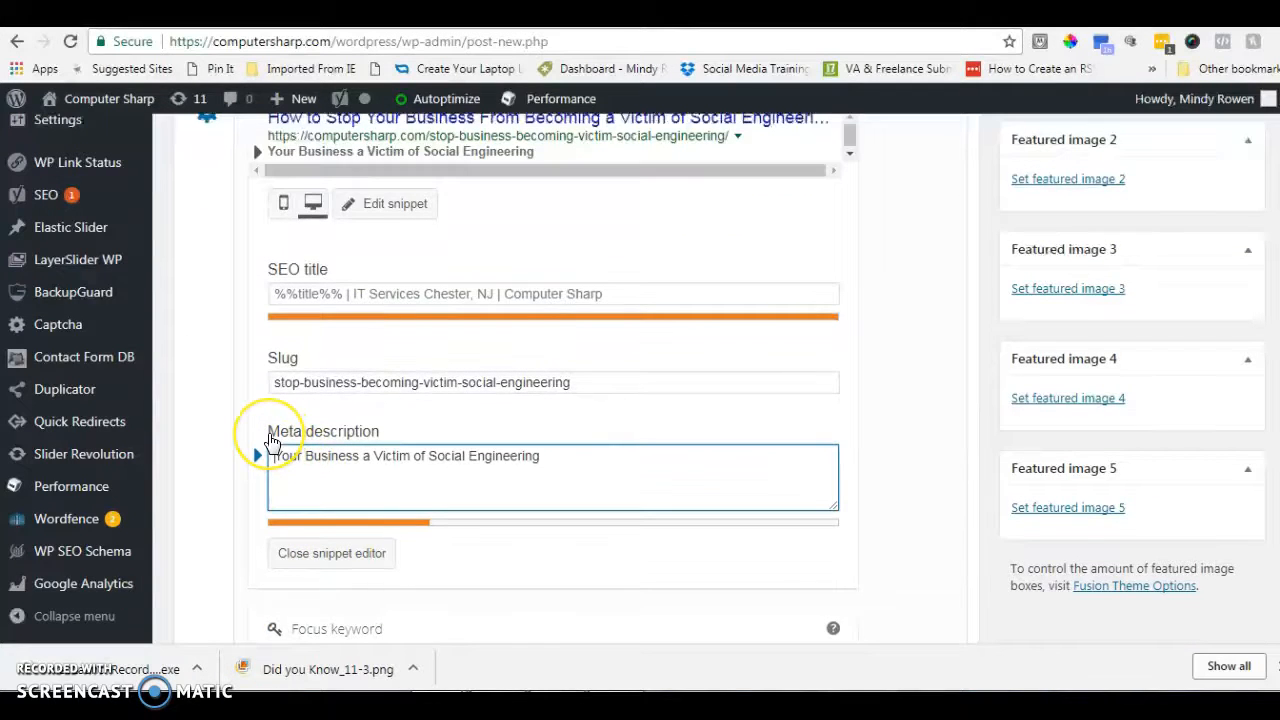
key(ctrl+v)
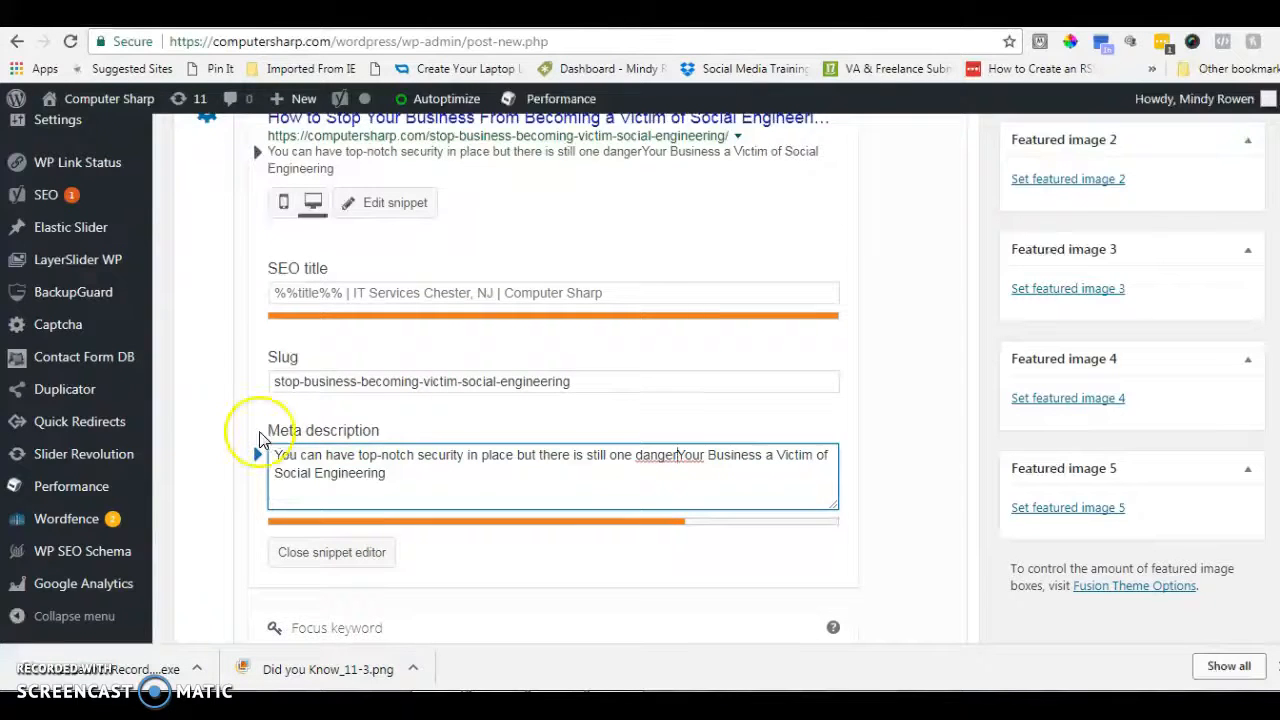
text(:)
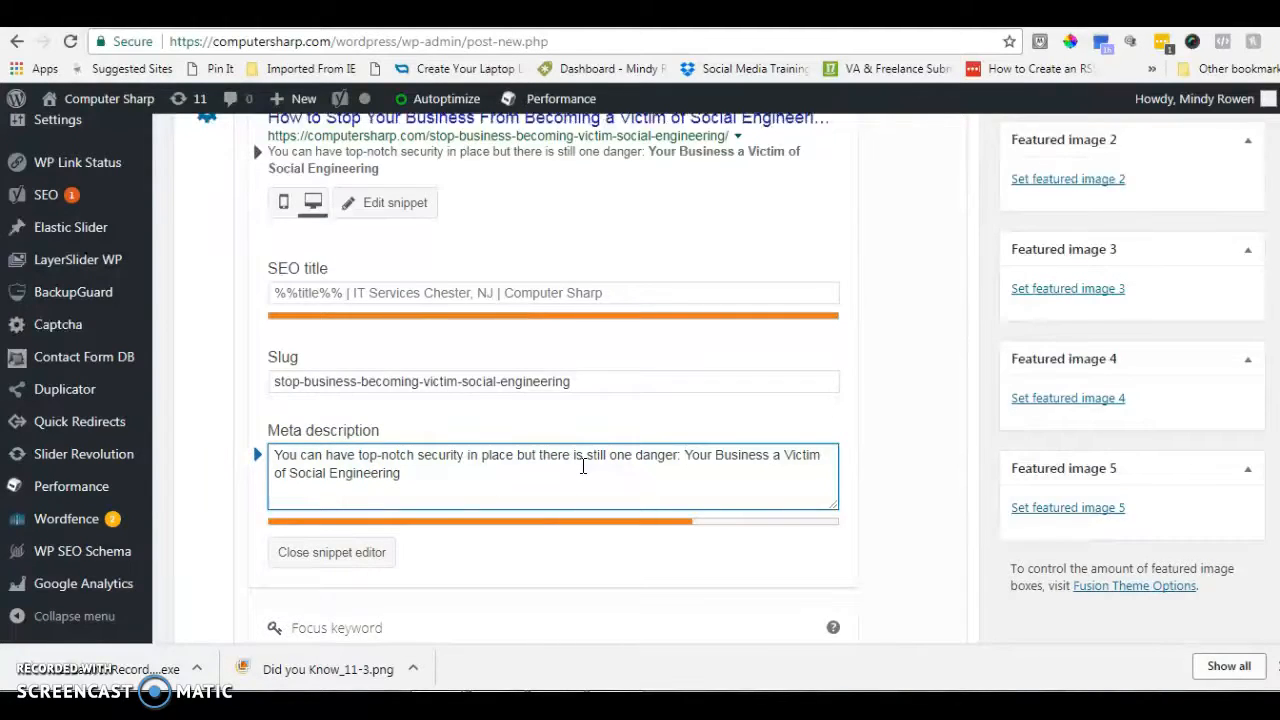
Step: Insert "social engineering." after "danger:" in the meta description and end the description with a period
middle_click(583, 466)
scroll(585, 467, up, 15)
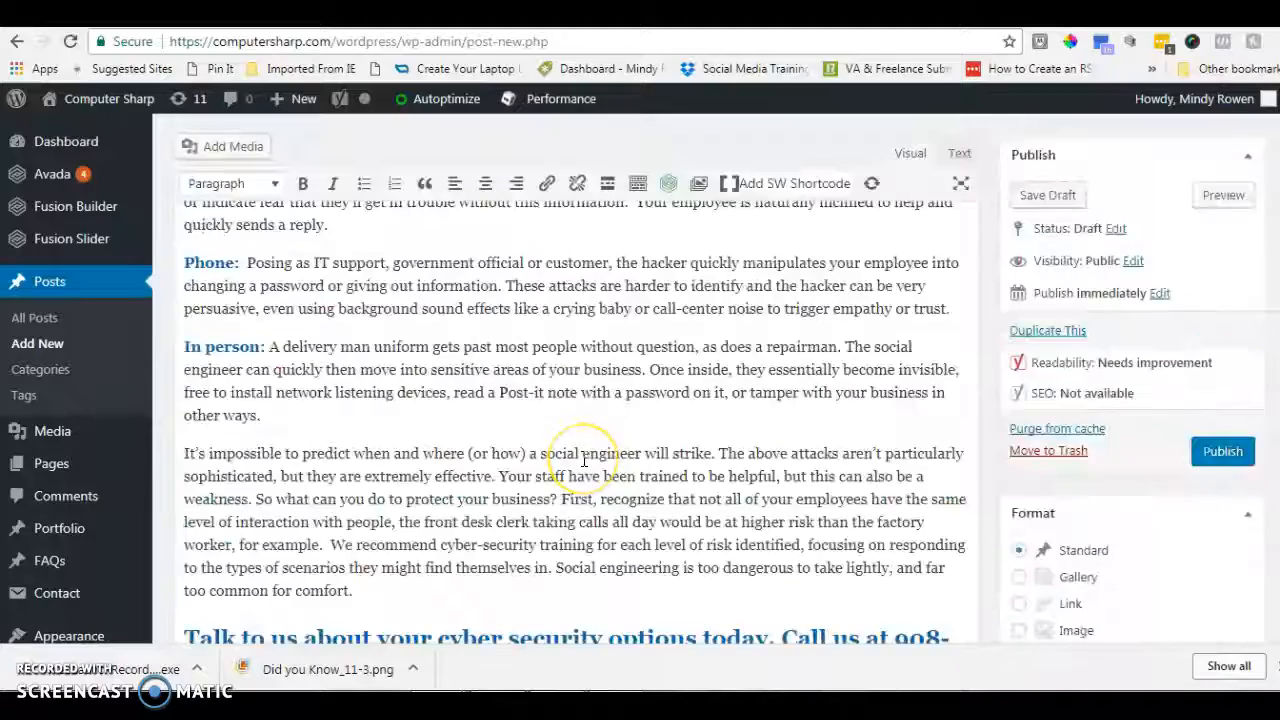
scroll(585, 460, up, 2)
scroll(584, 459, down, 12)
scroll(584, 458, down, 20)
click(725, 478)
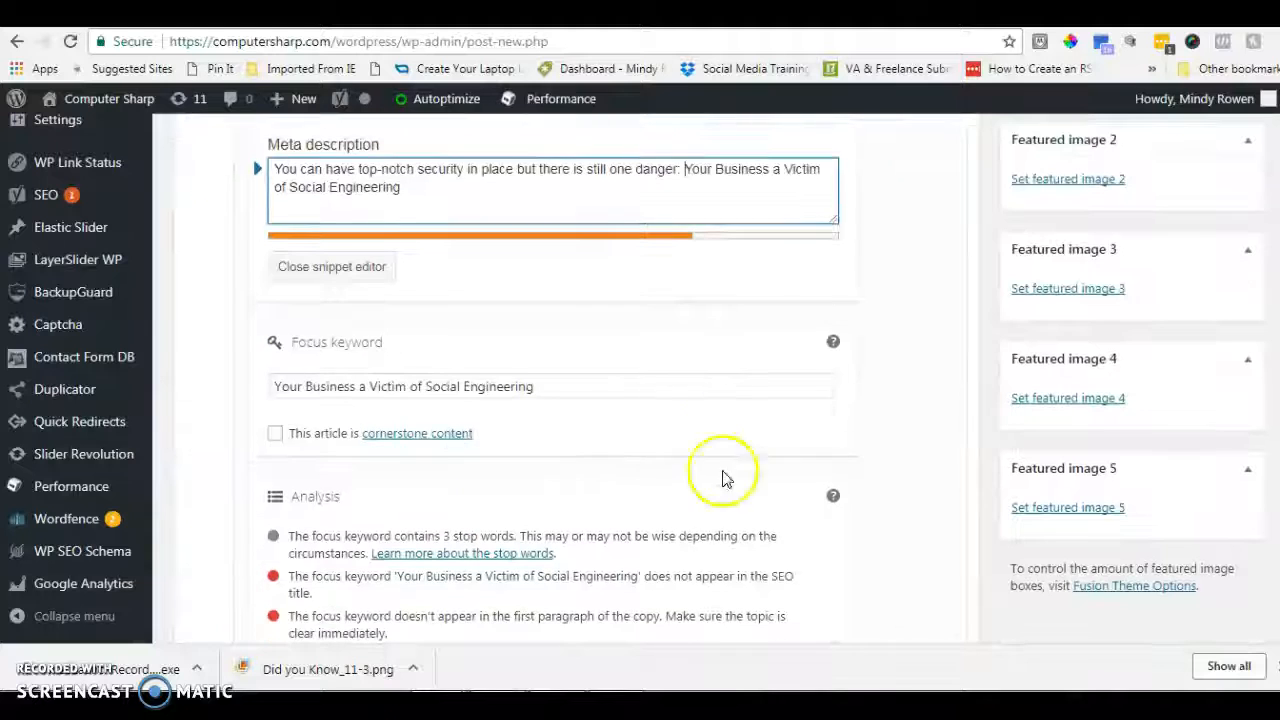
text(social engineering.)
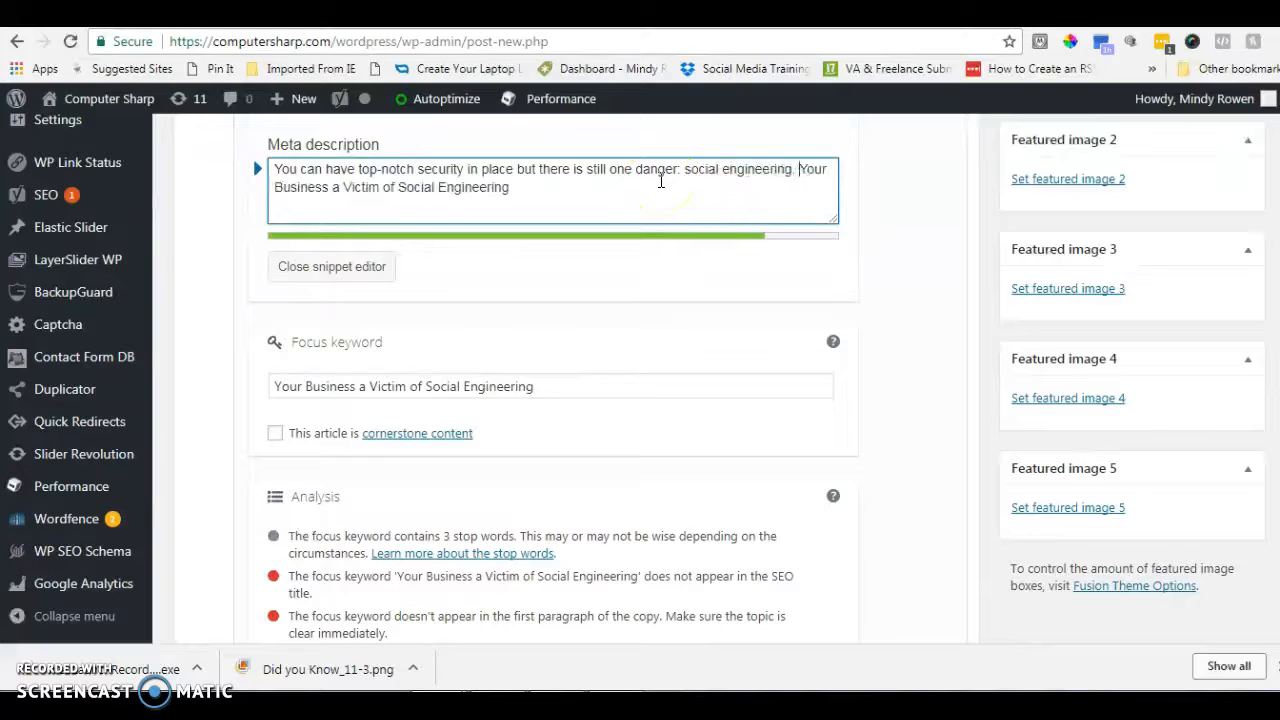
click(528, 190)
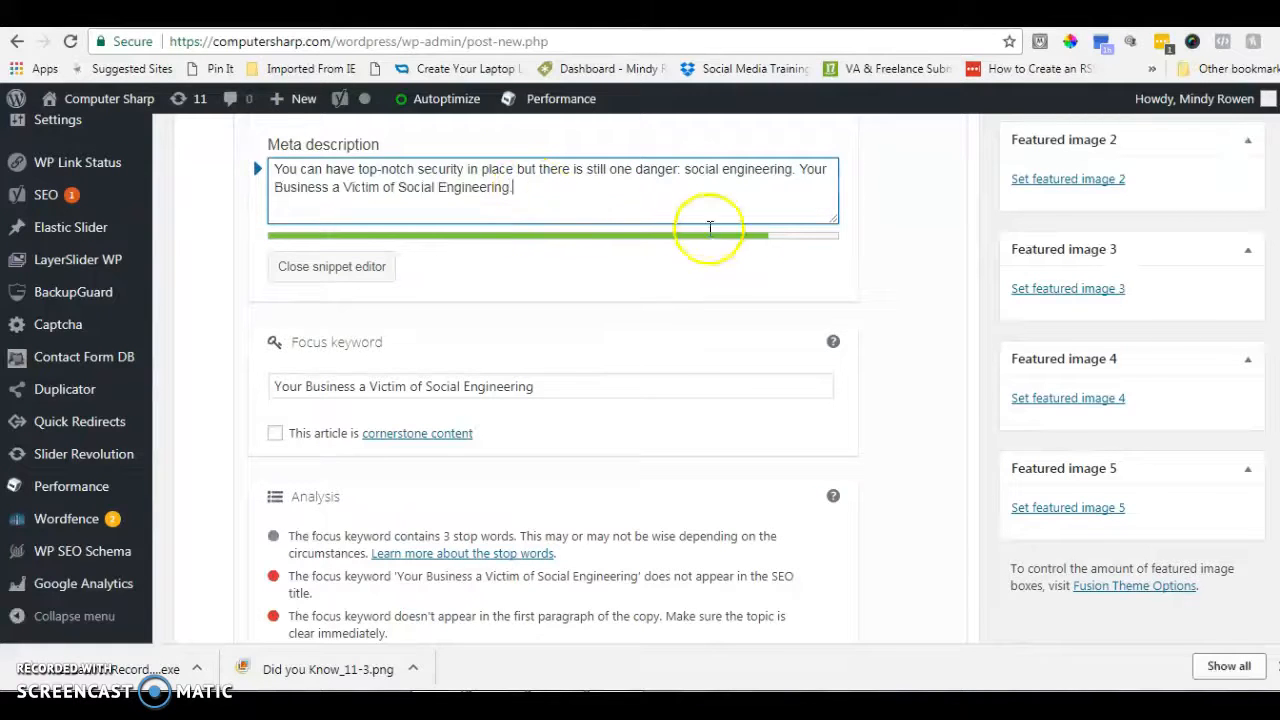
Step: Review the post's body text, call to action, categories and tags in the editor
scroll(903, 436, up, 4)
scroll(903, 436, up, 15)
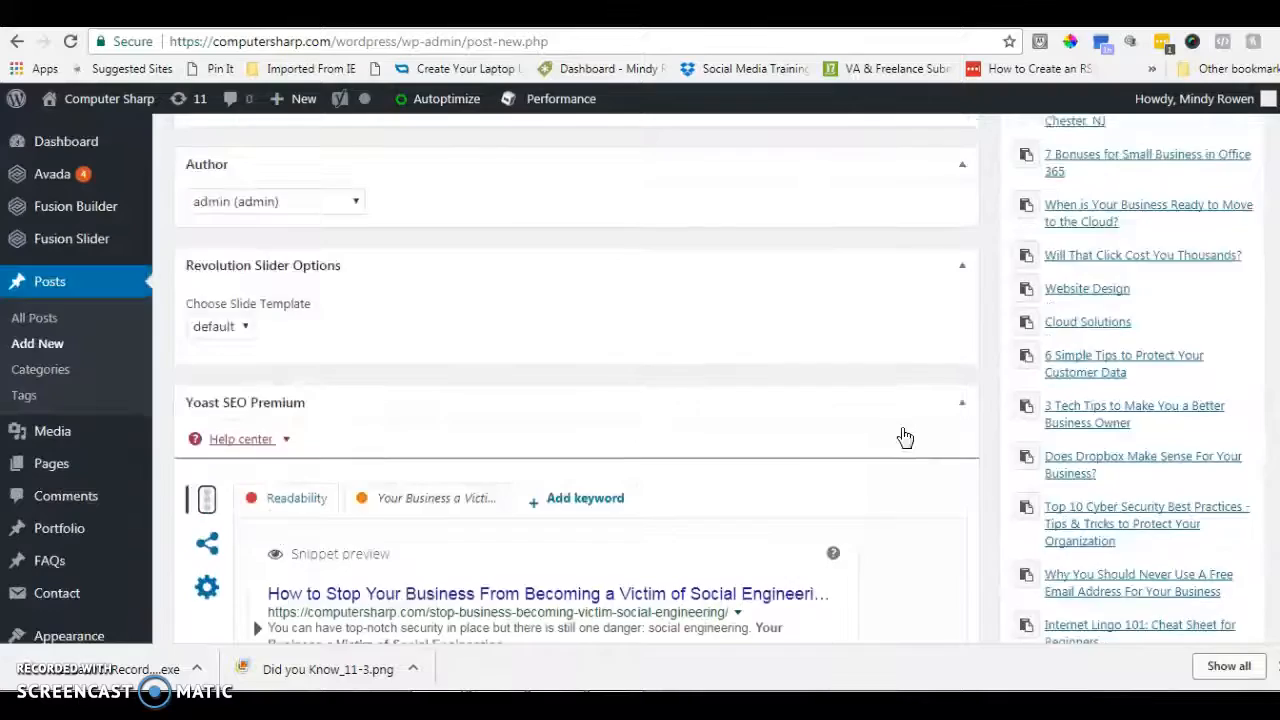
scroll(903, 436, up, 8)
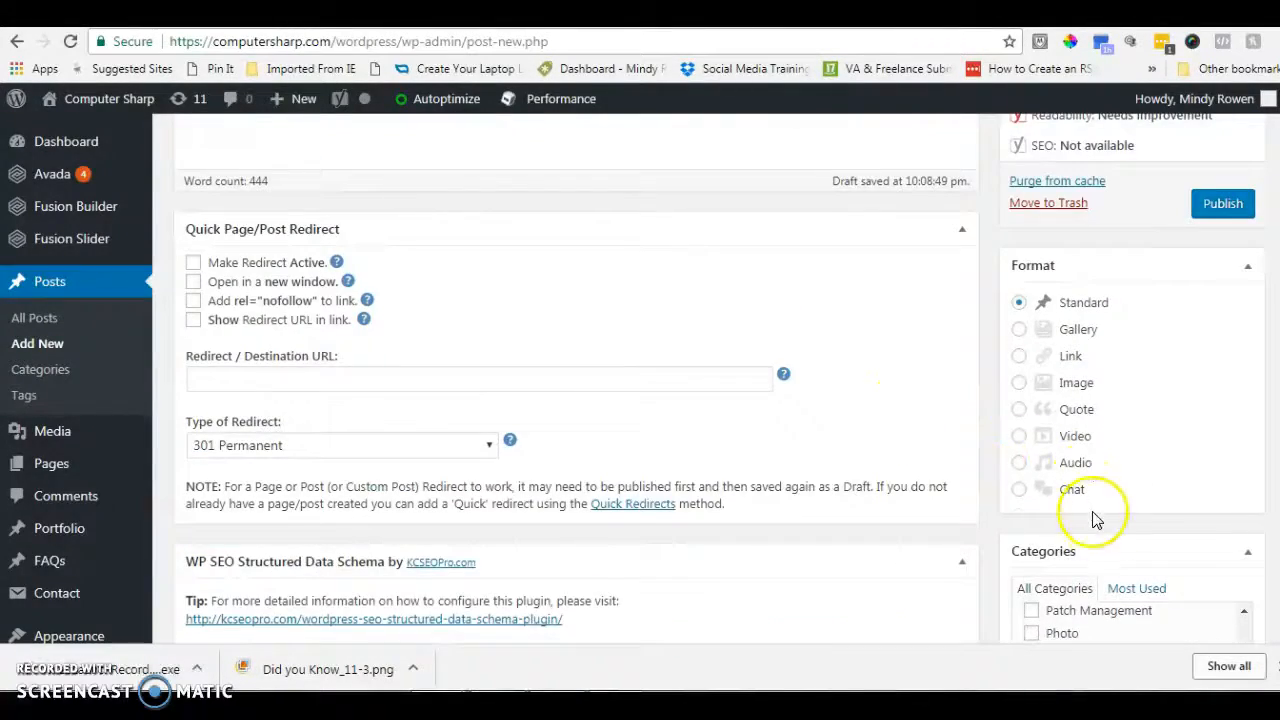
scroll(1094, 514, down, 2)
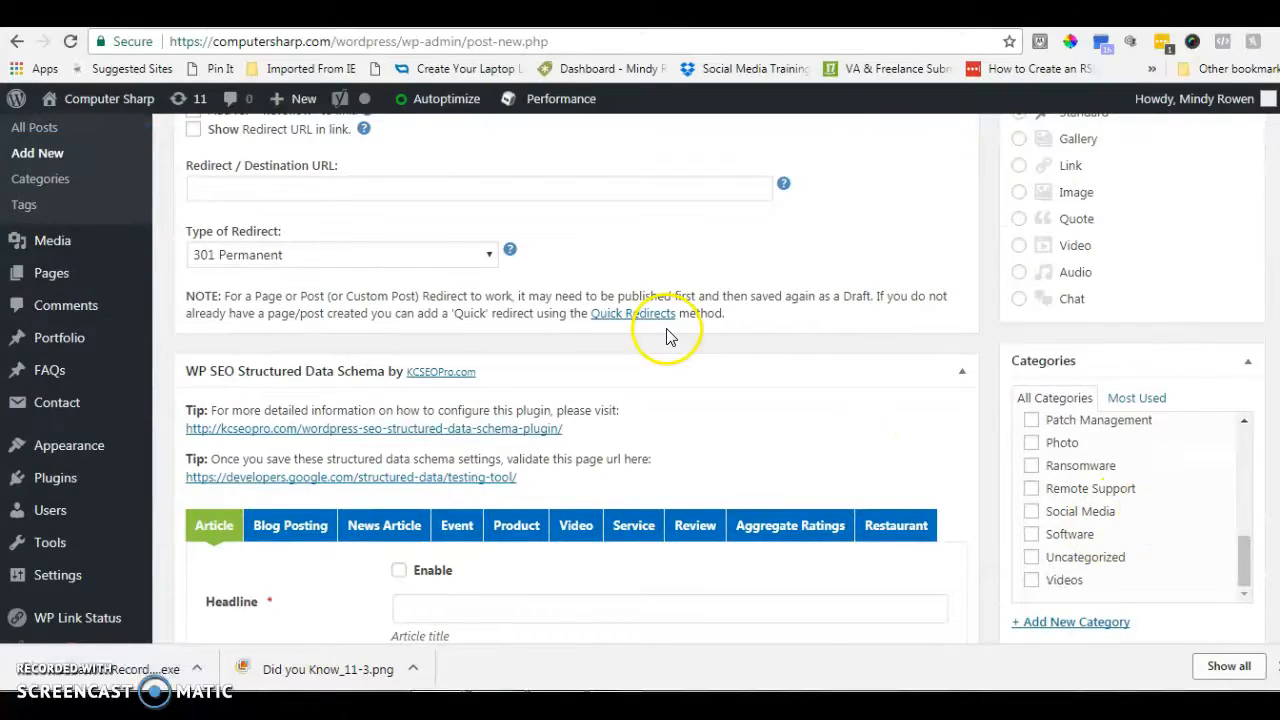
scroll(666, 334, up, 6)
scroll(668, 330, up, 1)
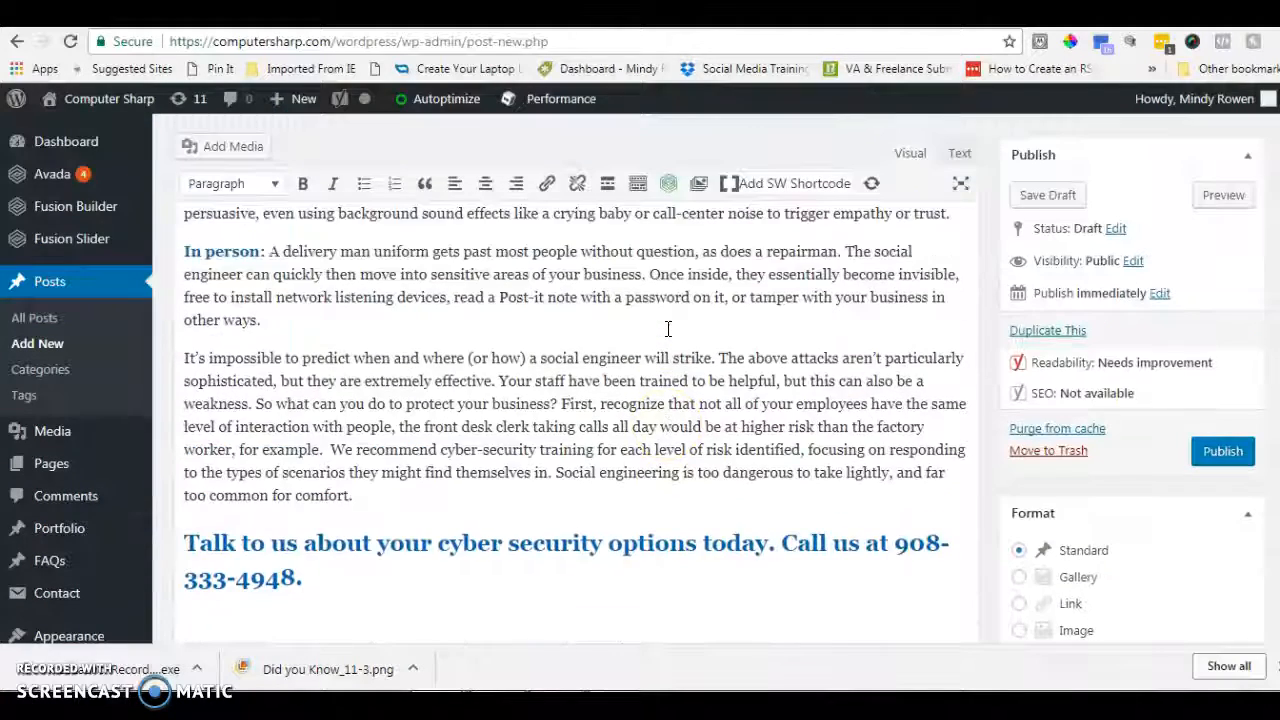
scroll(668, 329, up, 1)
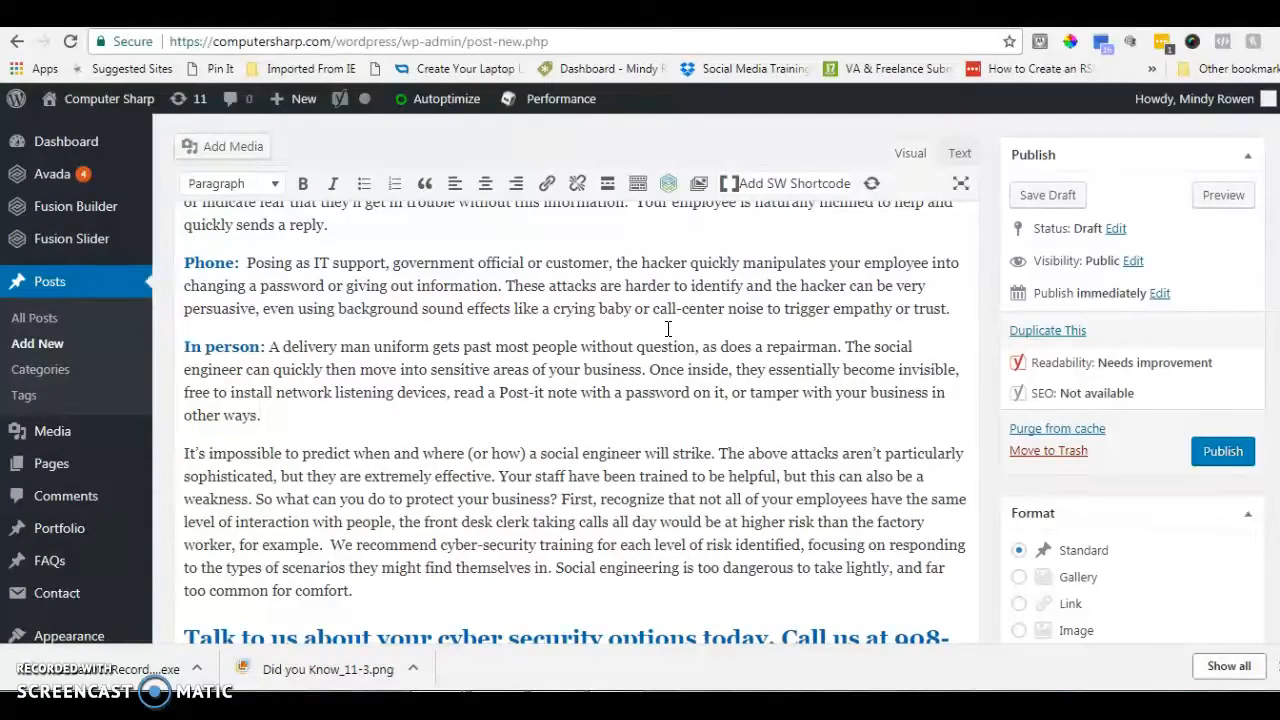
scroll(668, 328, up, 5)
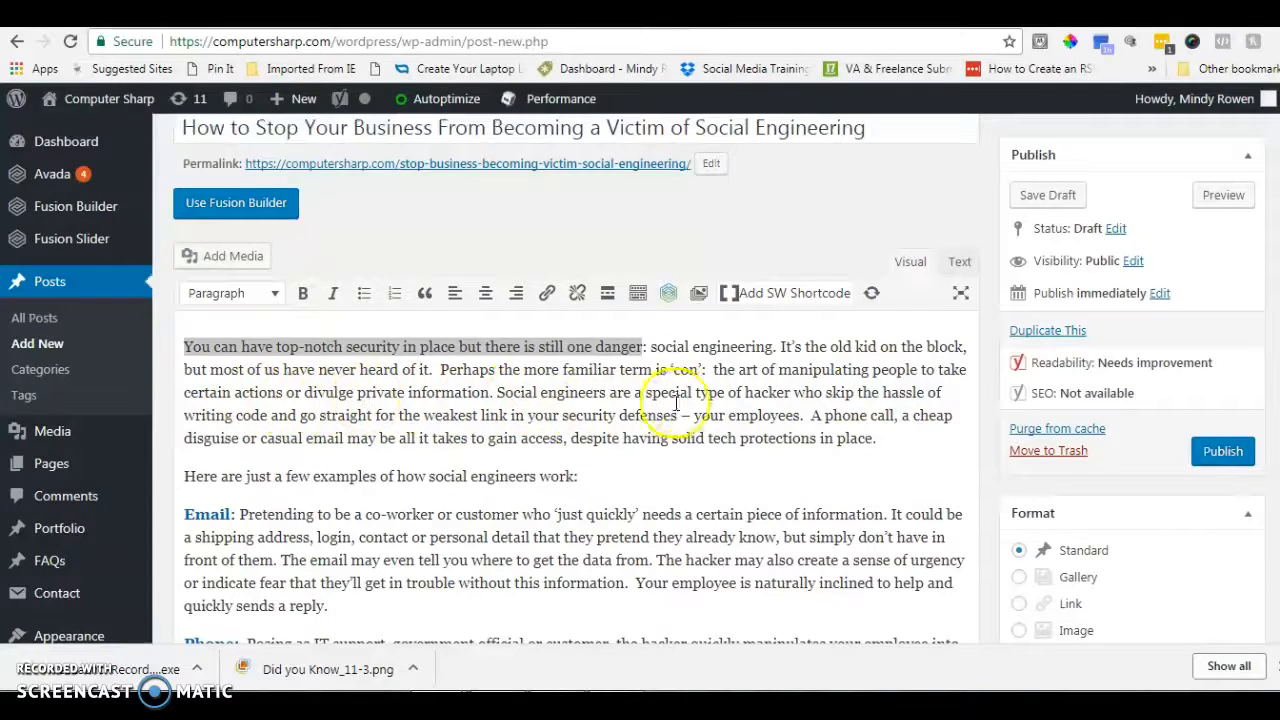
drag(697, 393, 802, 416)
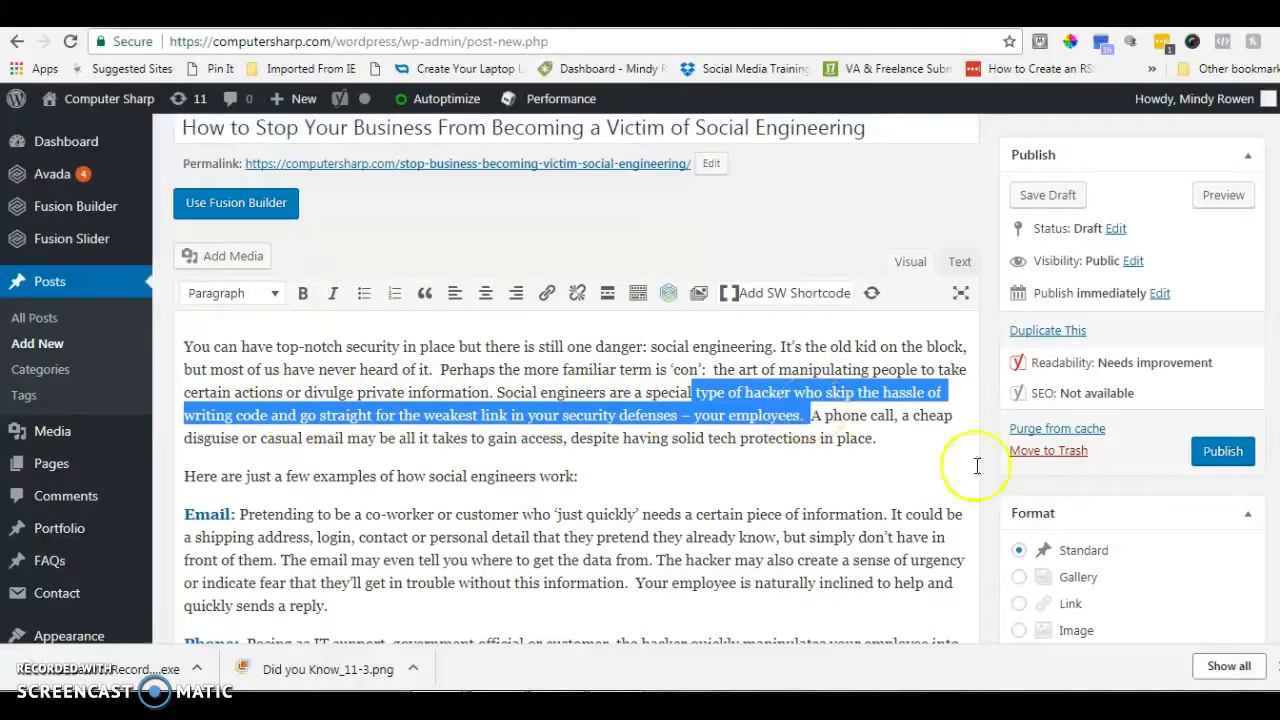
scroll(1012, 497, down, 4)
scroll(1012, 497, down, 10)
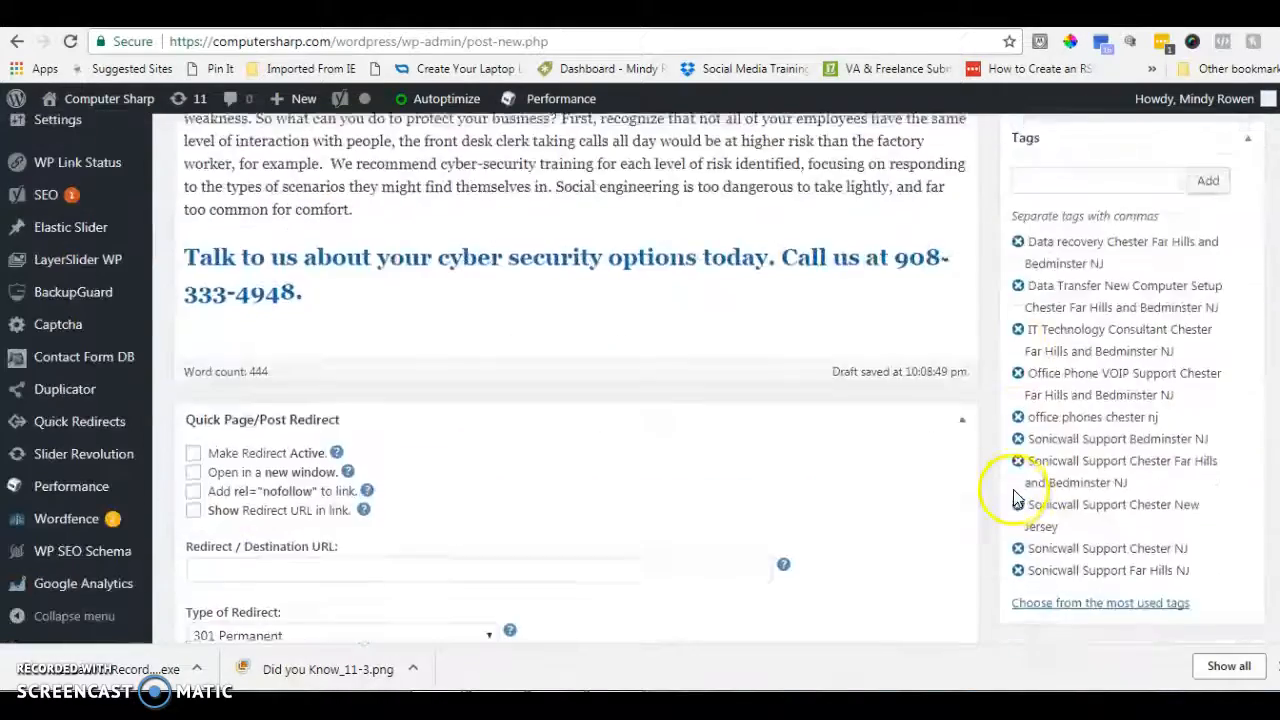
scroll(1017, 497, up, 8)
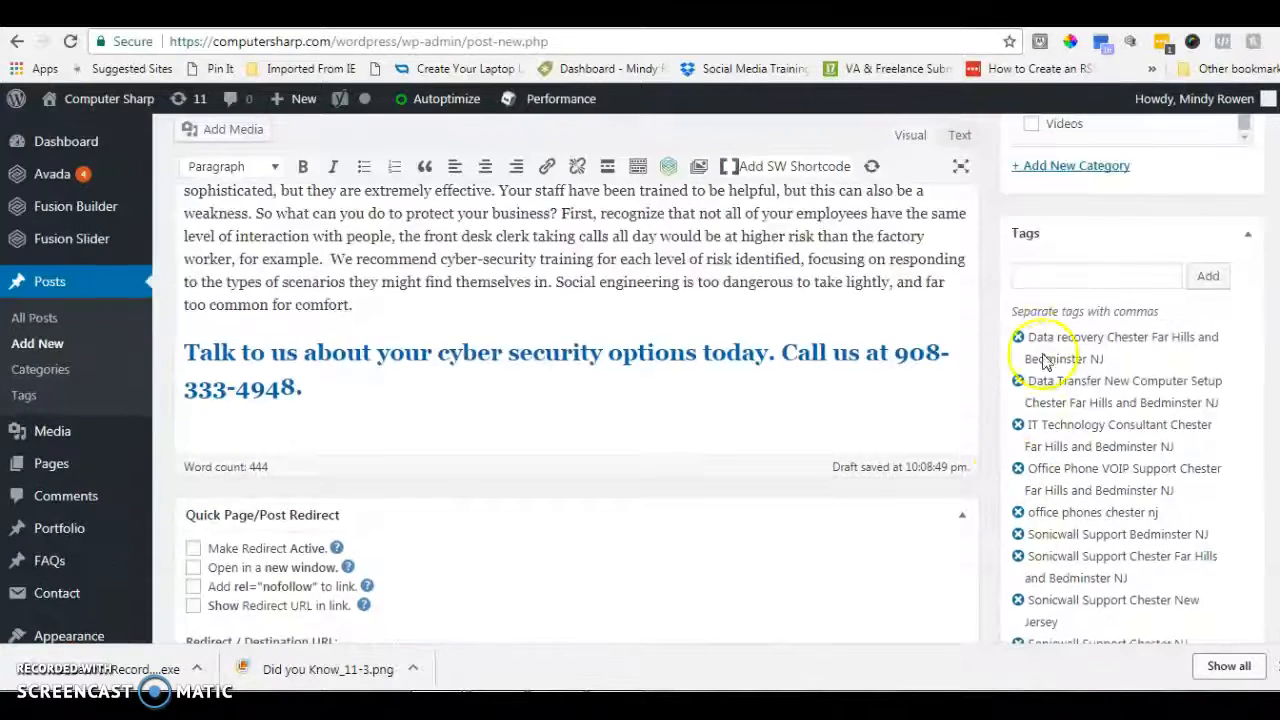
Step: Add the tags "hacker", "hacking", "social engineering" and "con" to the post
click(1032, 271)
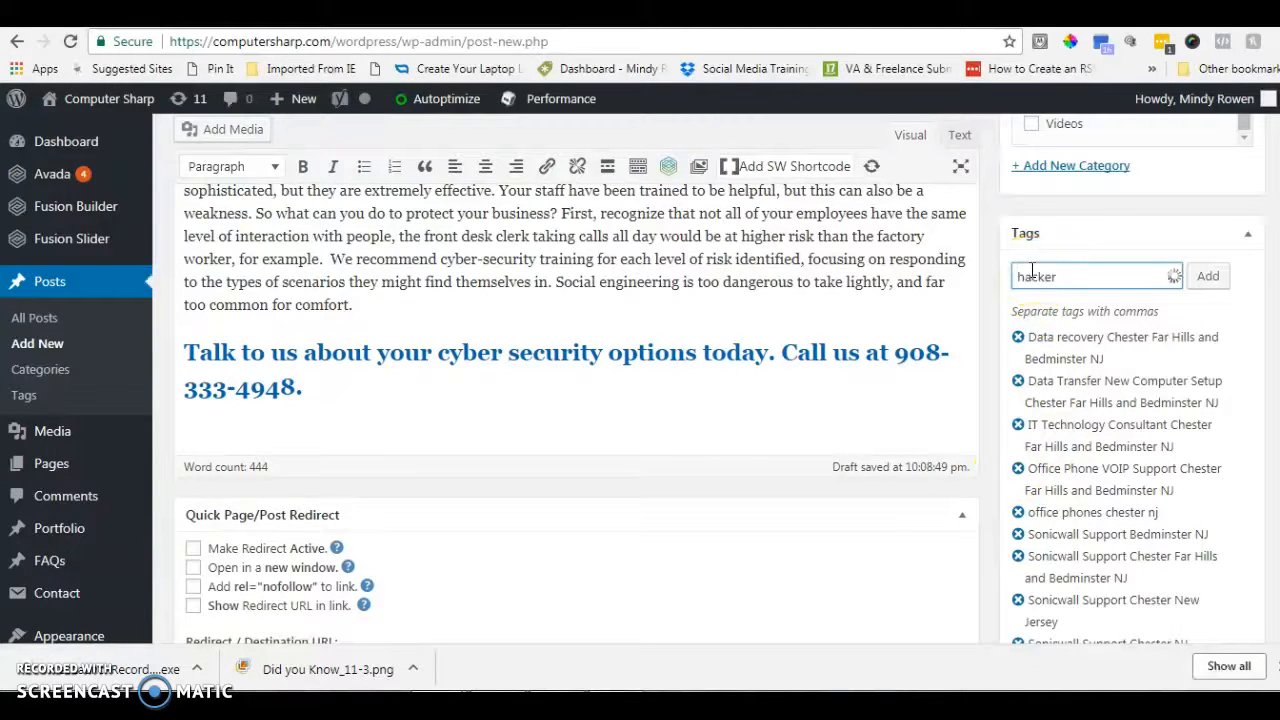
text(hacker, hacking )
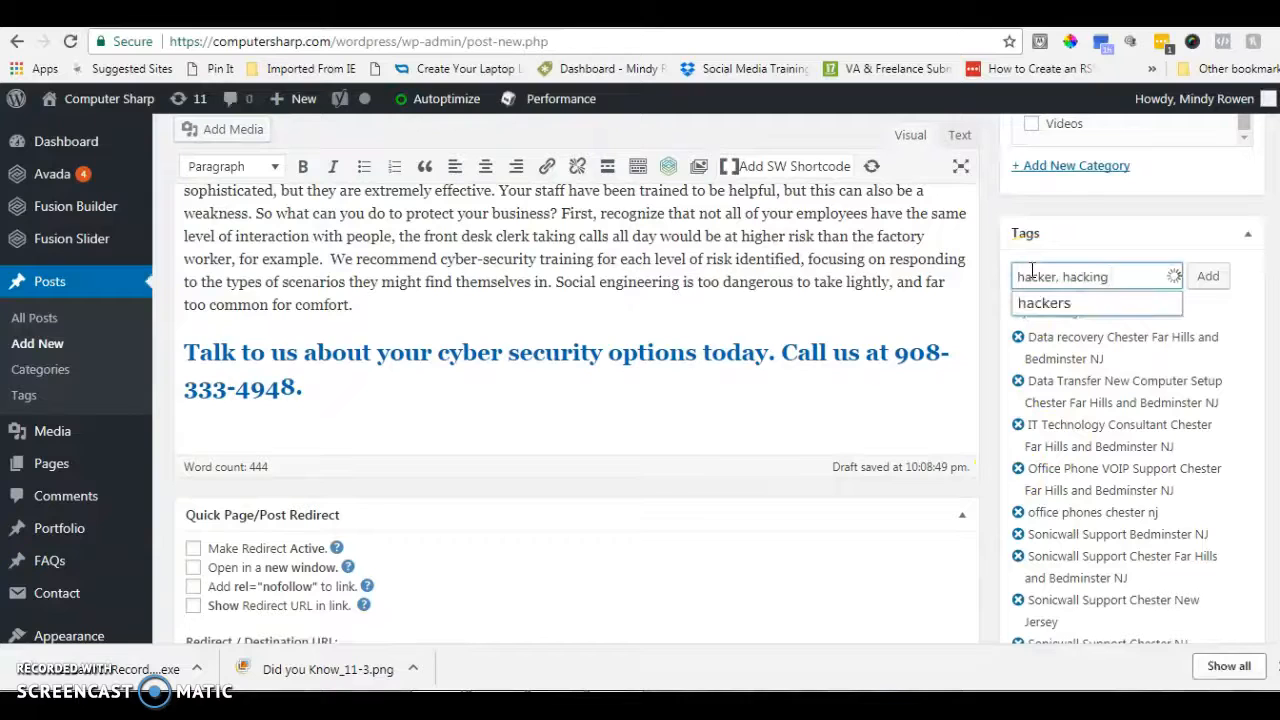
text(, socil )
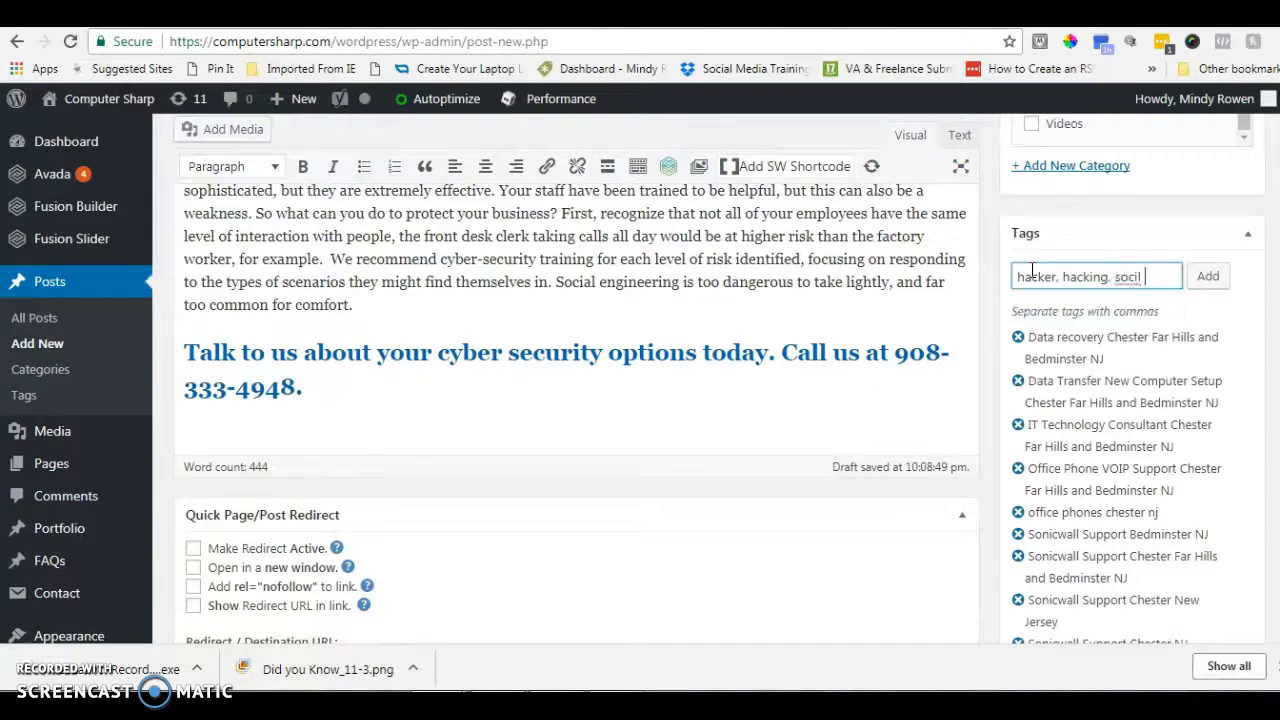
text(engineer)
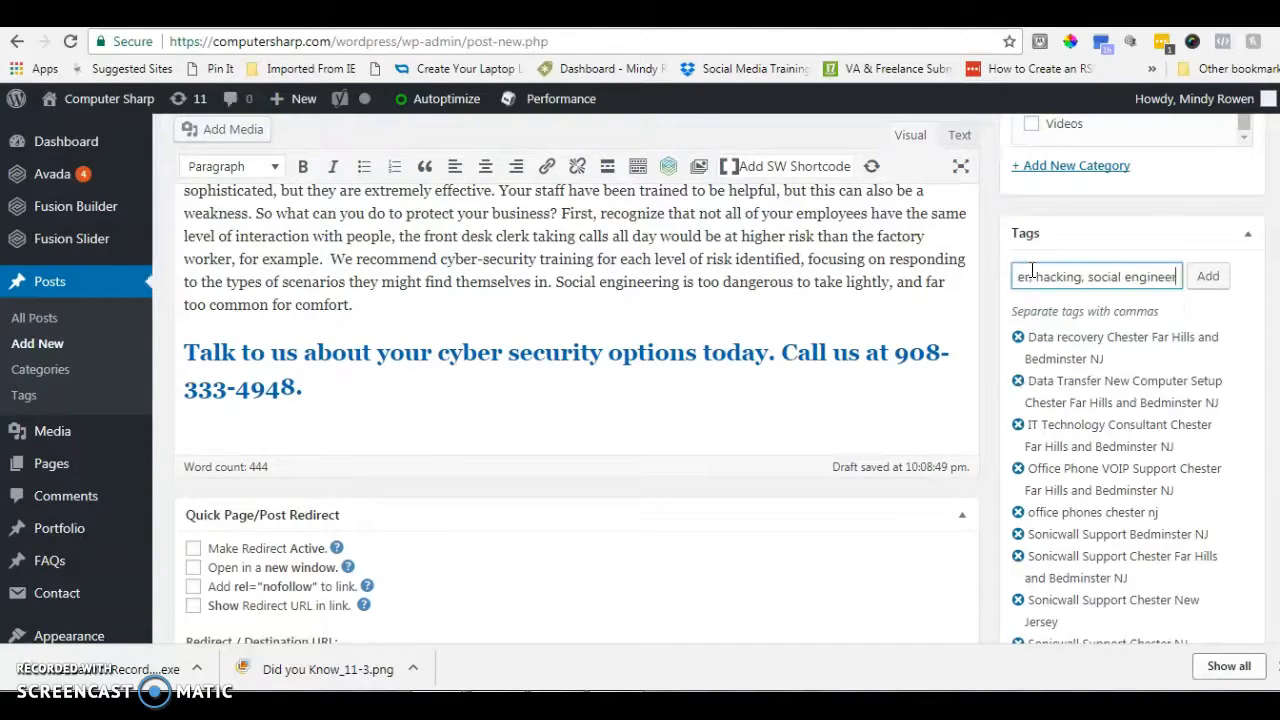
text(ing, son)
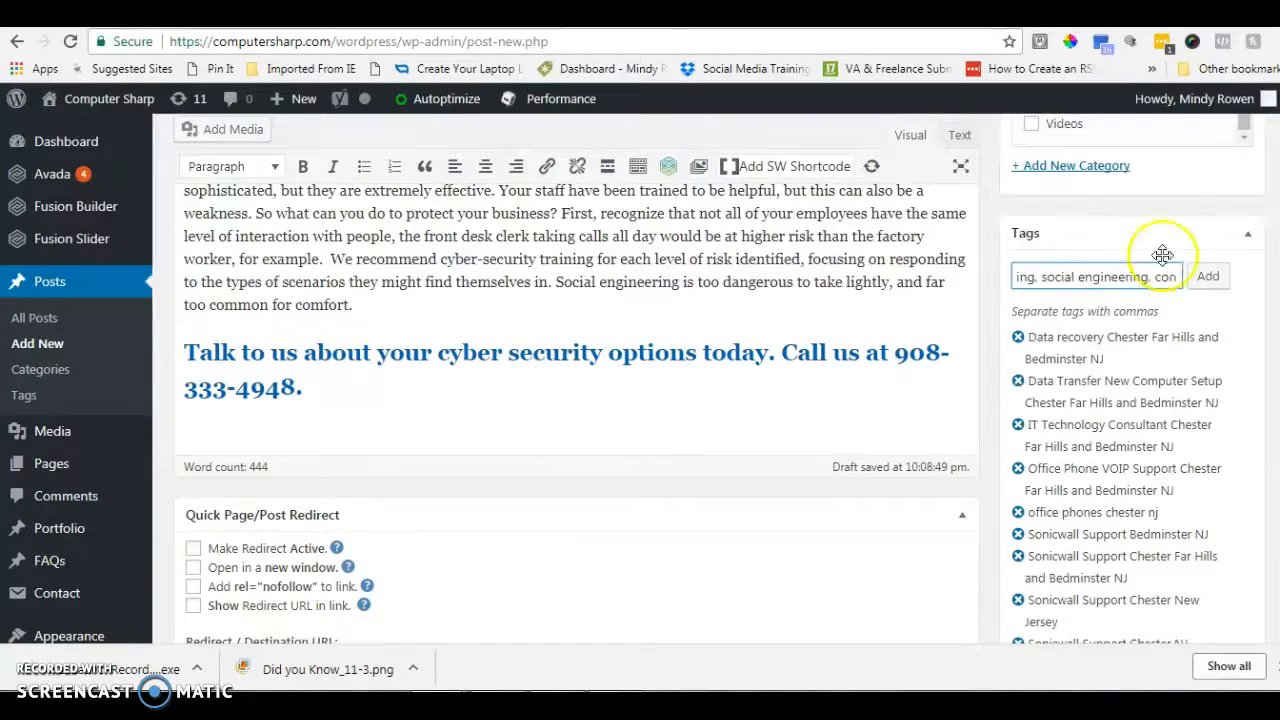
click(1211, 278)
Step: Assign the post to the Network Security category
scroll(1243, 425, up, 3)
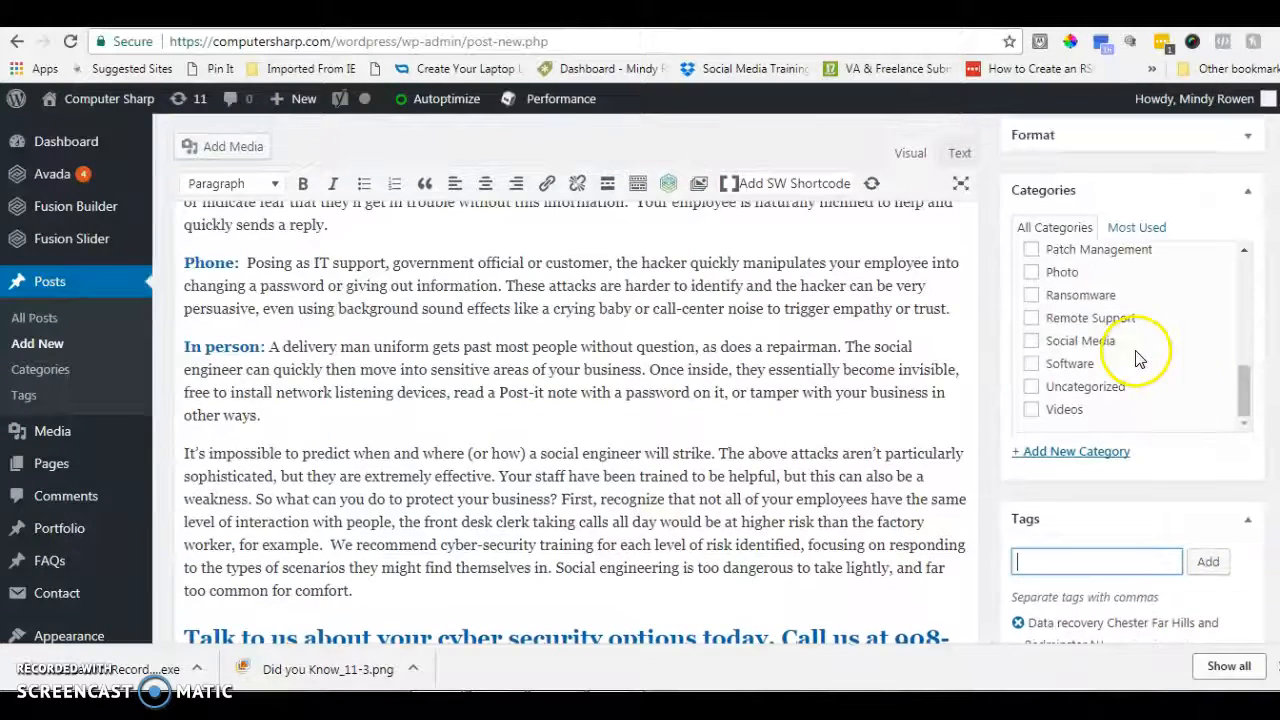
scroll(1115, 310, down, 2)
scroll(1123, 306, up, 2)
scroll(1103, 362, up, 1)
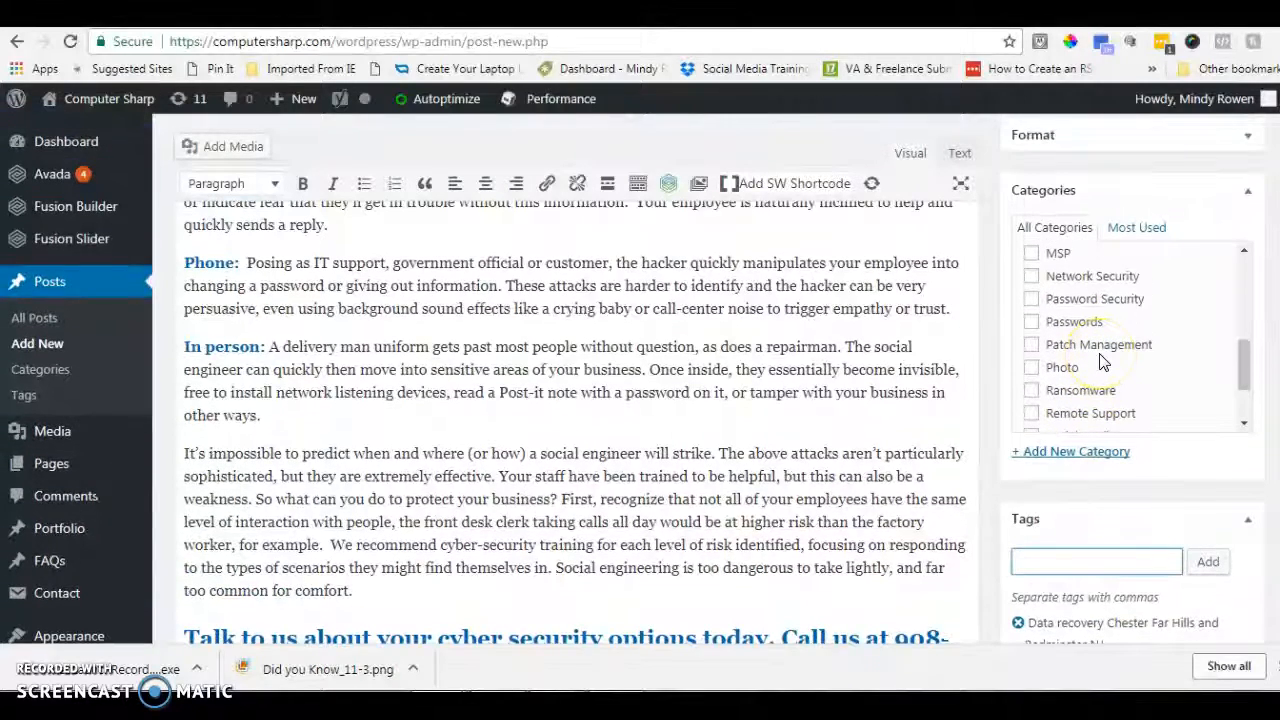
click(1035, 279)
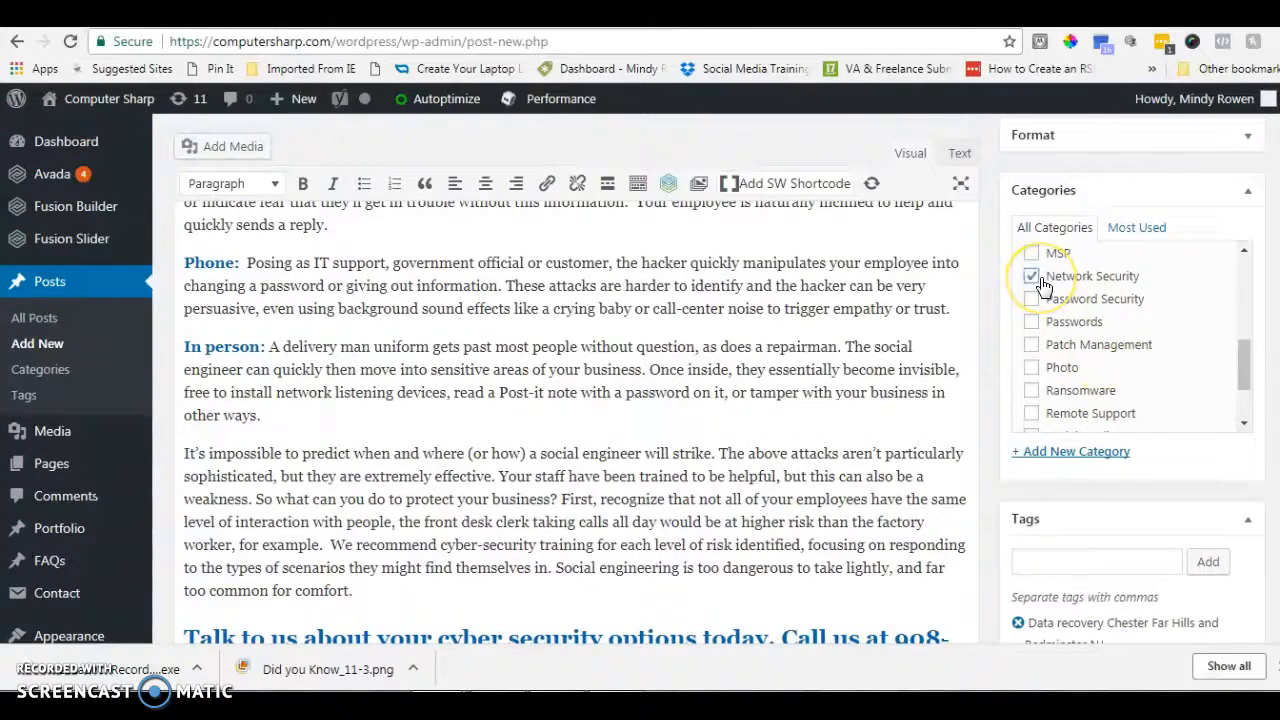
Step: Save the post as a draft and open its preview
scroll(1138, 400, up, 6)
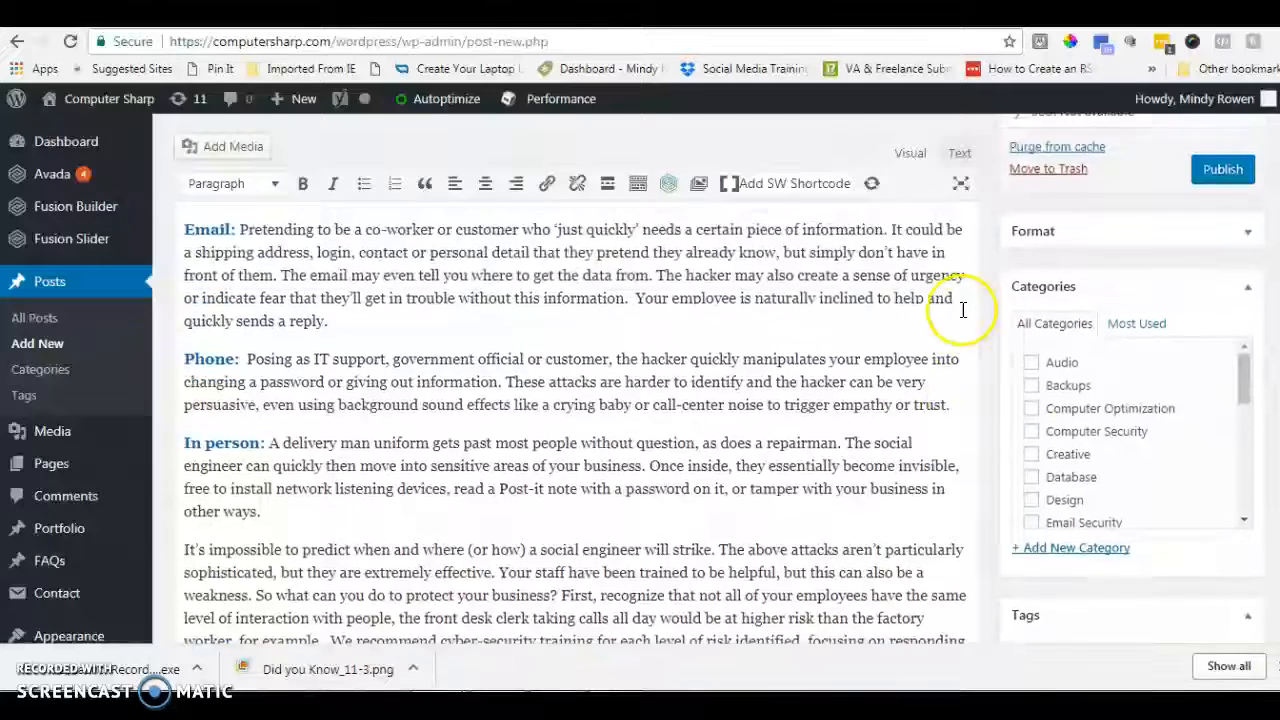
scroll(963, 310, up, 3)
click(1035, 197)
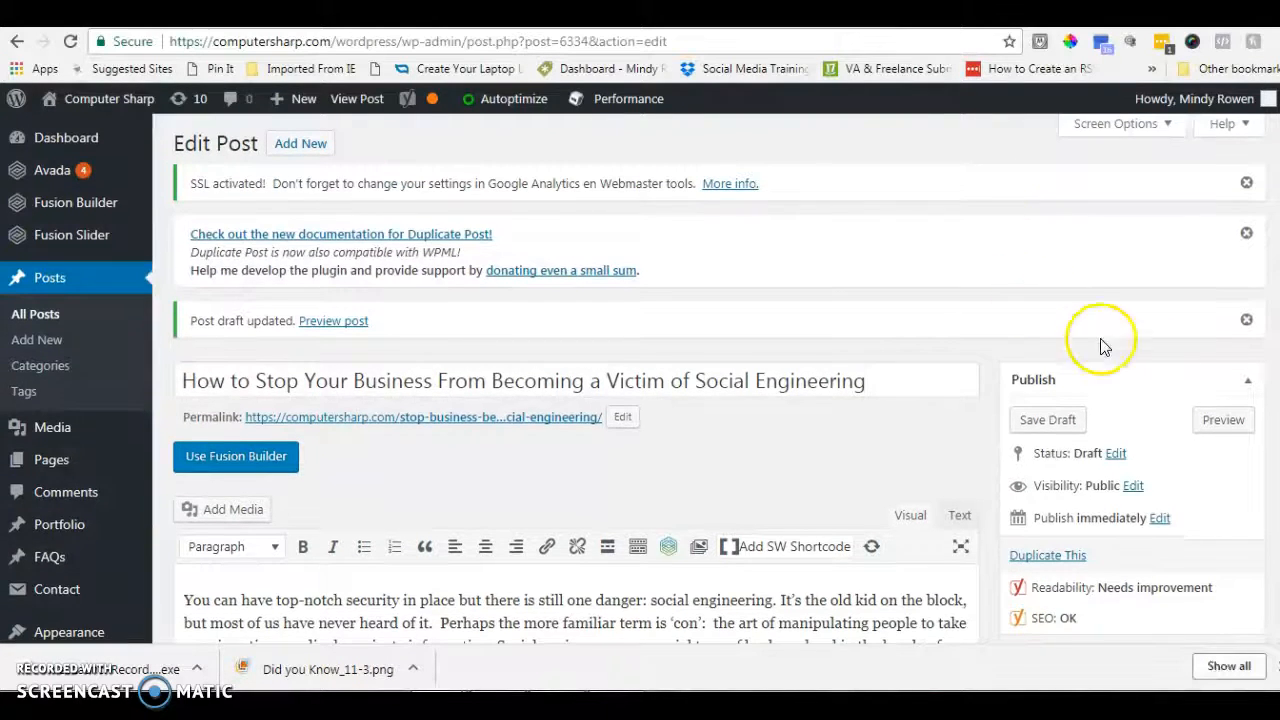
click(1228, 420)
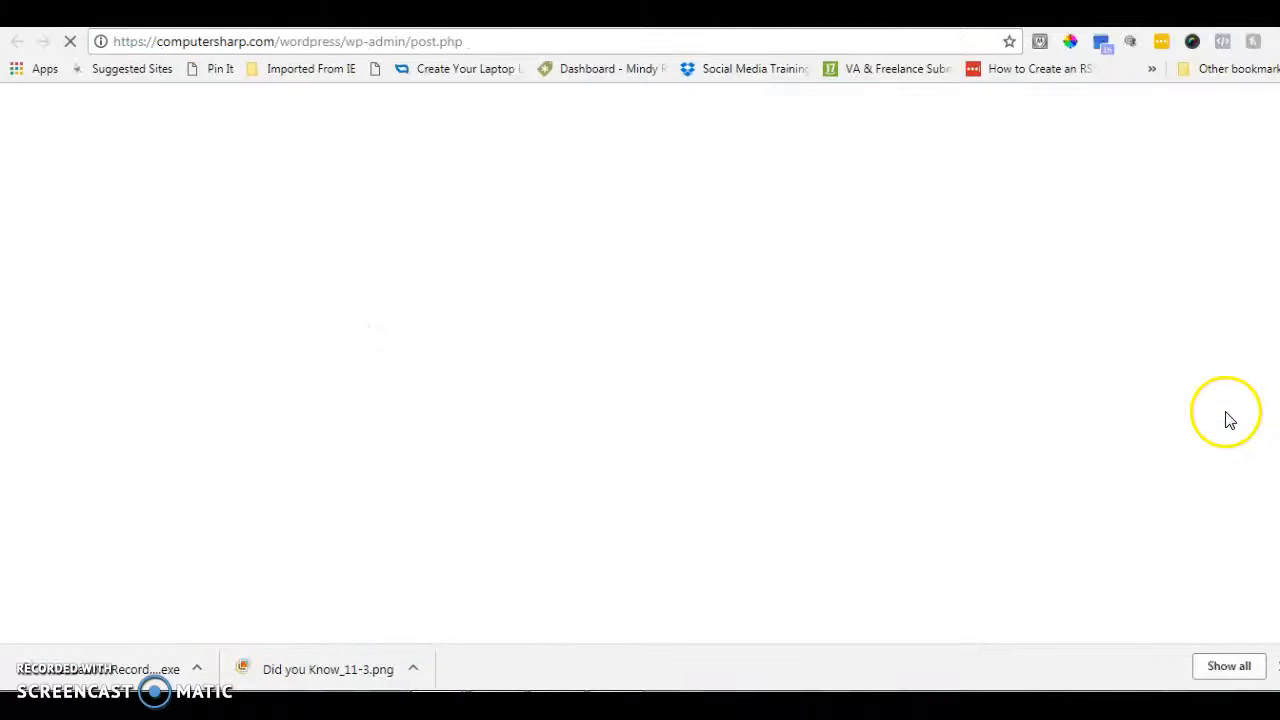